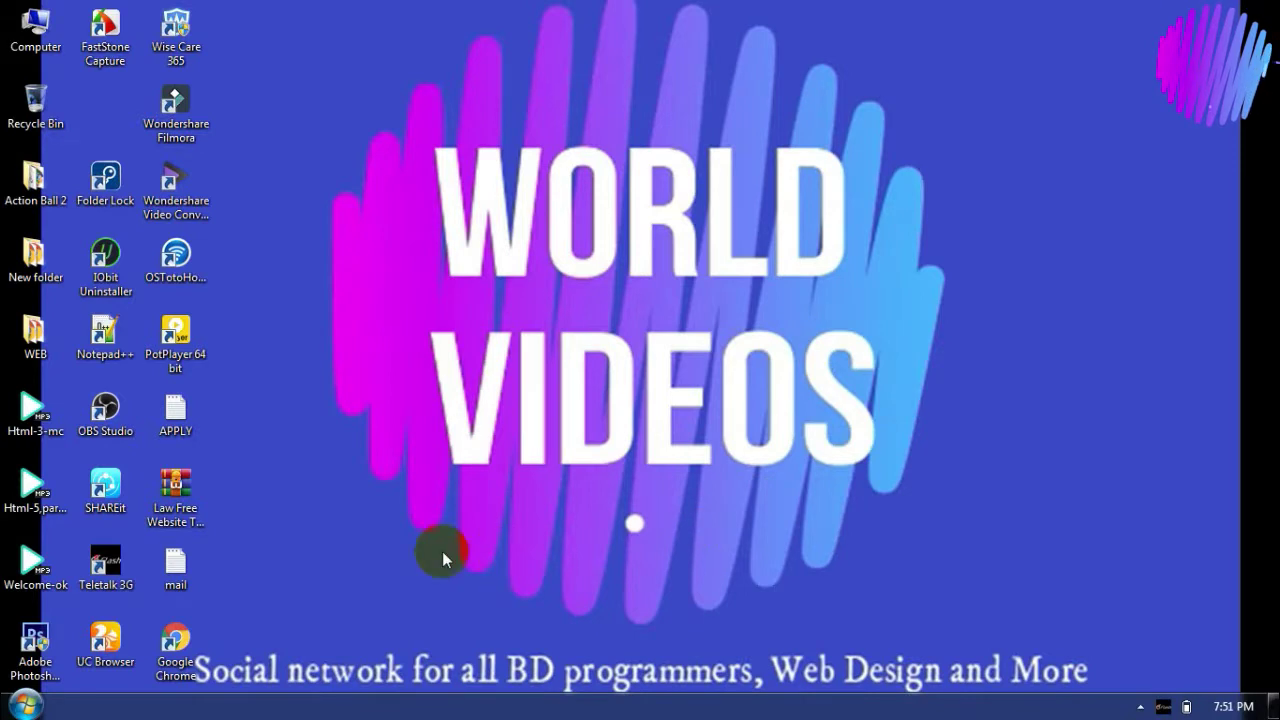
Step: Launch Microsoft Office Excel 2007 from the Windows 7 Start menu's Microsoft Office folder
click(26, 706)
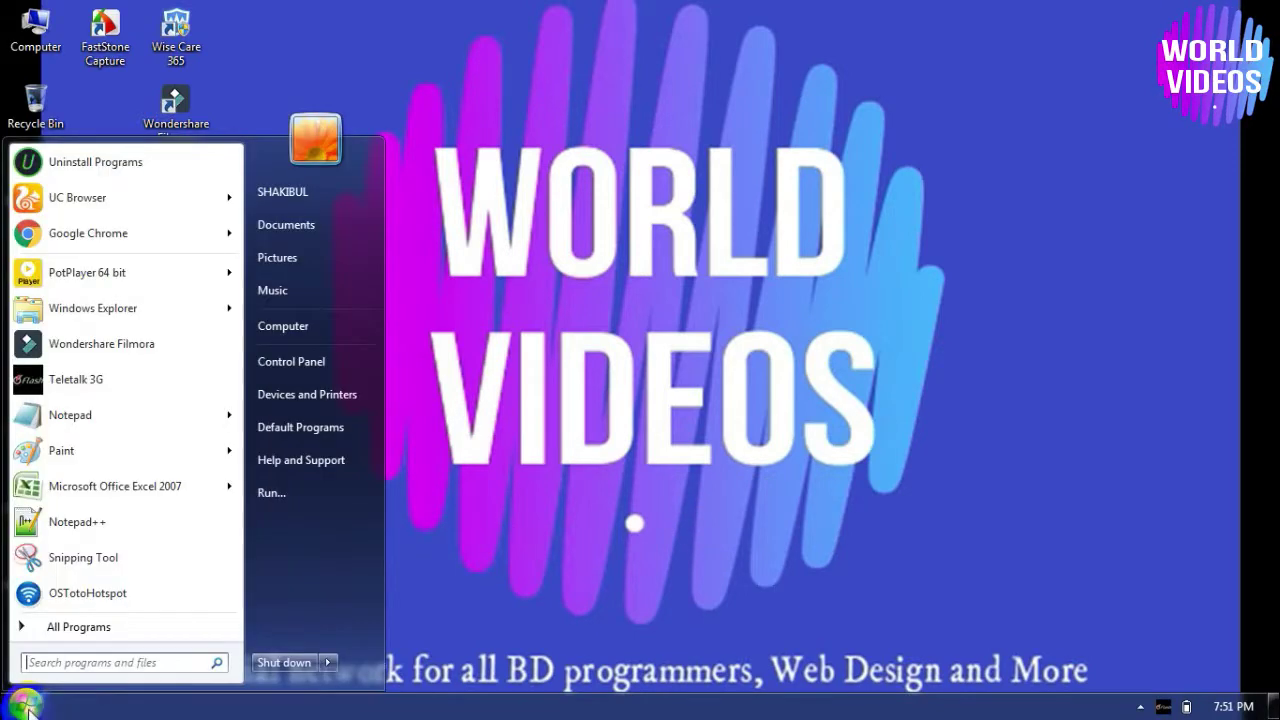
click(98, 627)
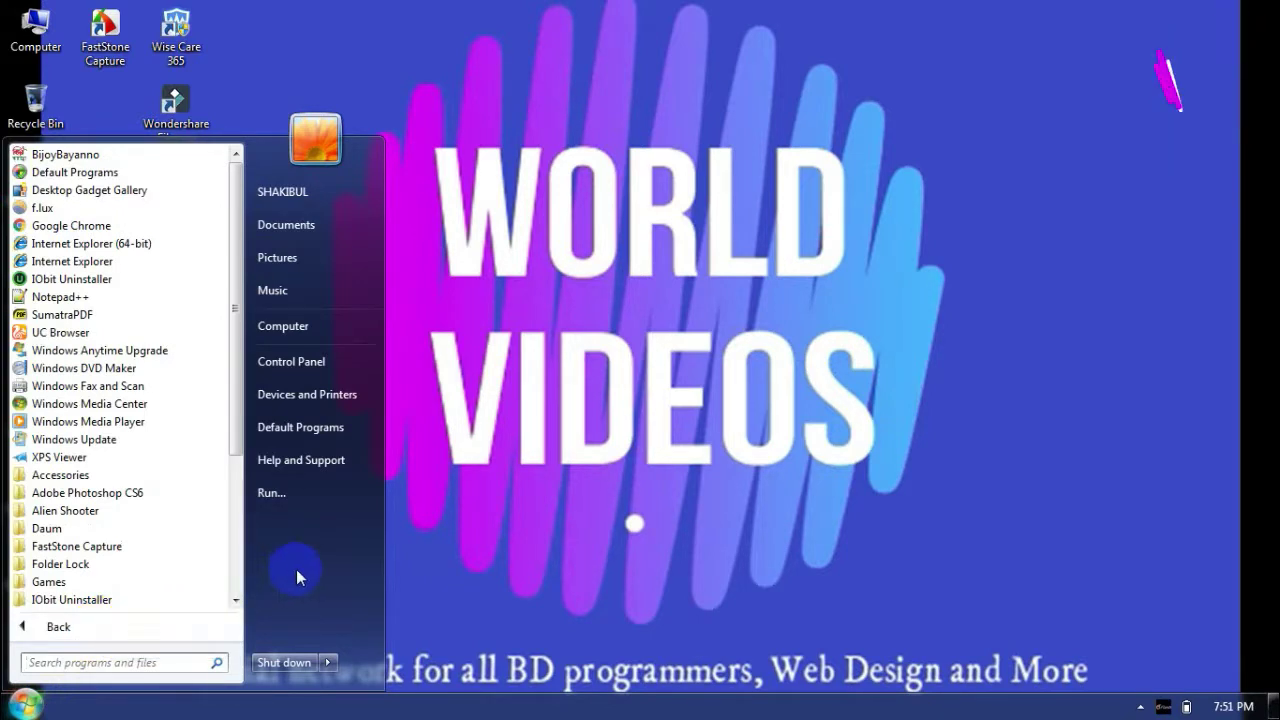
drag(243, 440, 243, 538)
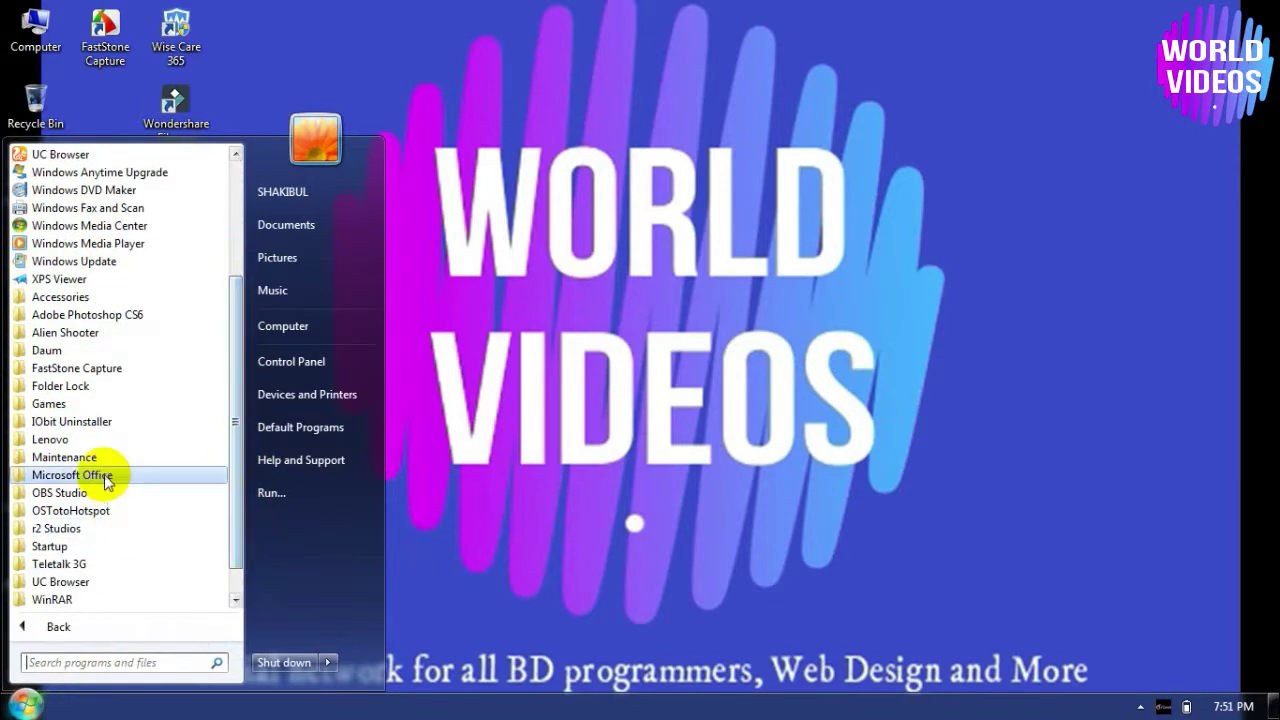
click(106, 475)
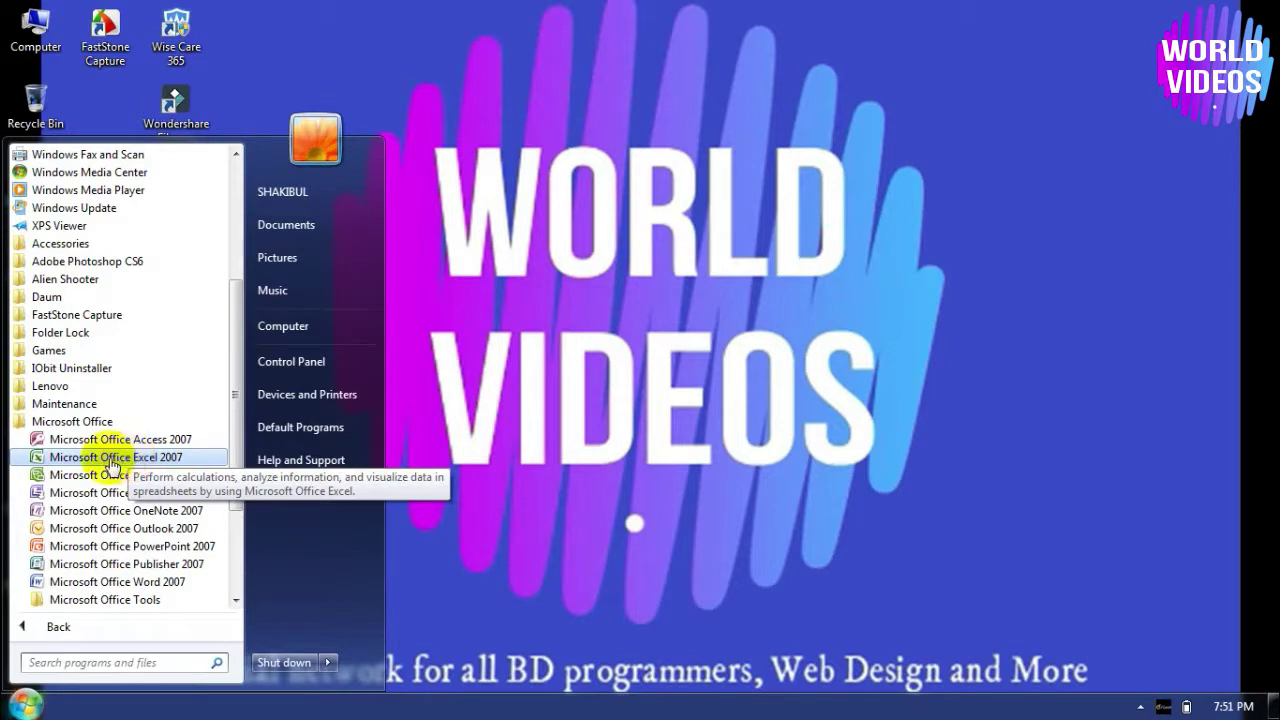
click(100, 458)
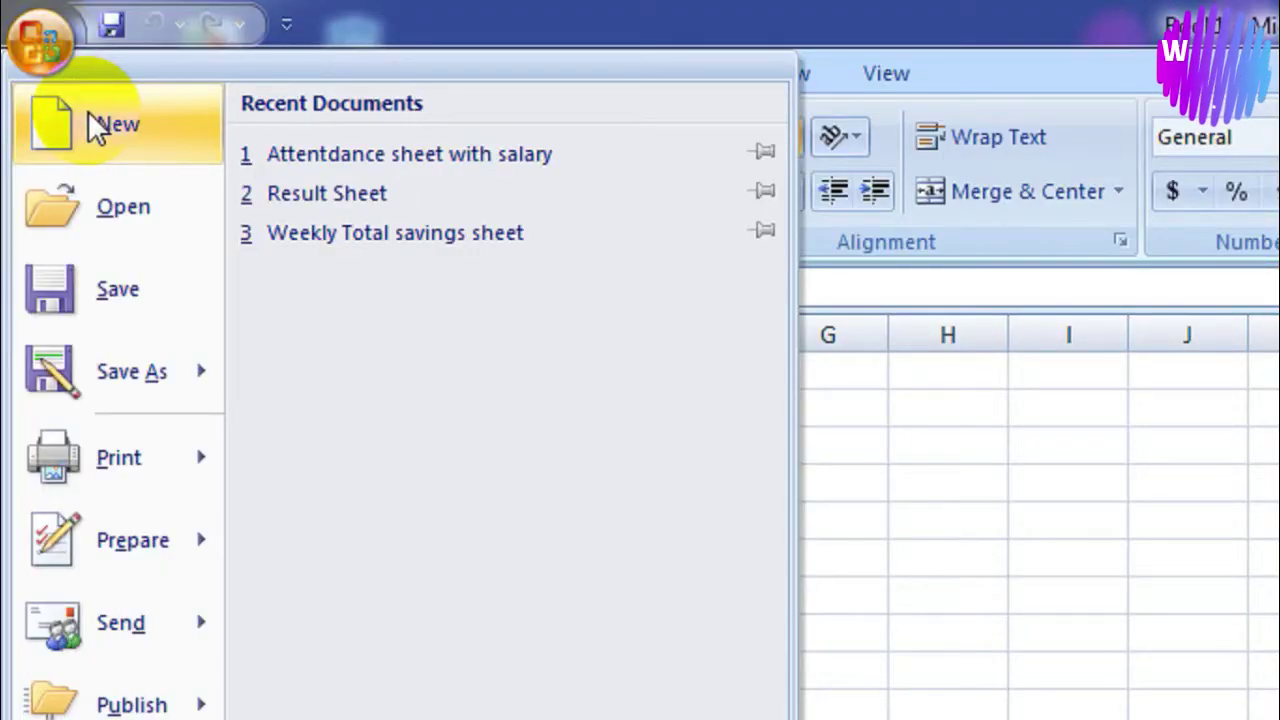
Step: Create a new blank workbook, Book2, from the Office button's New dialog
click(88, 113)
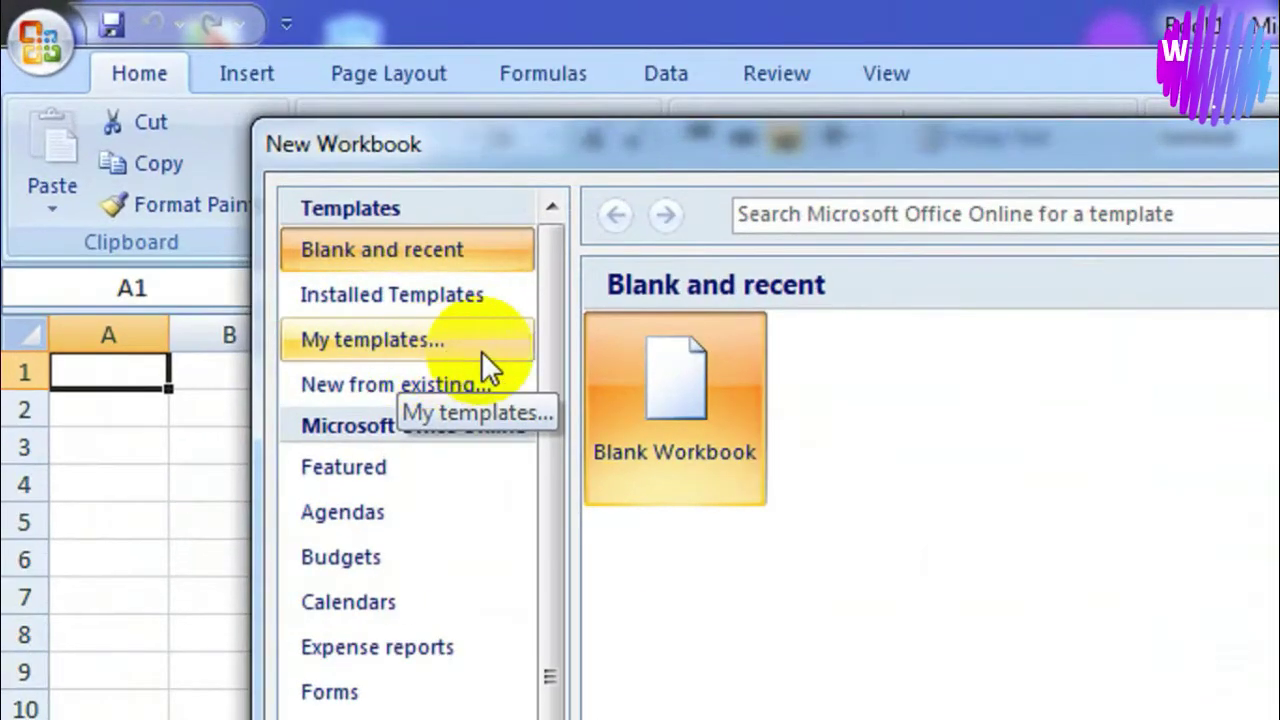
click(676, 405)
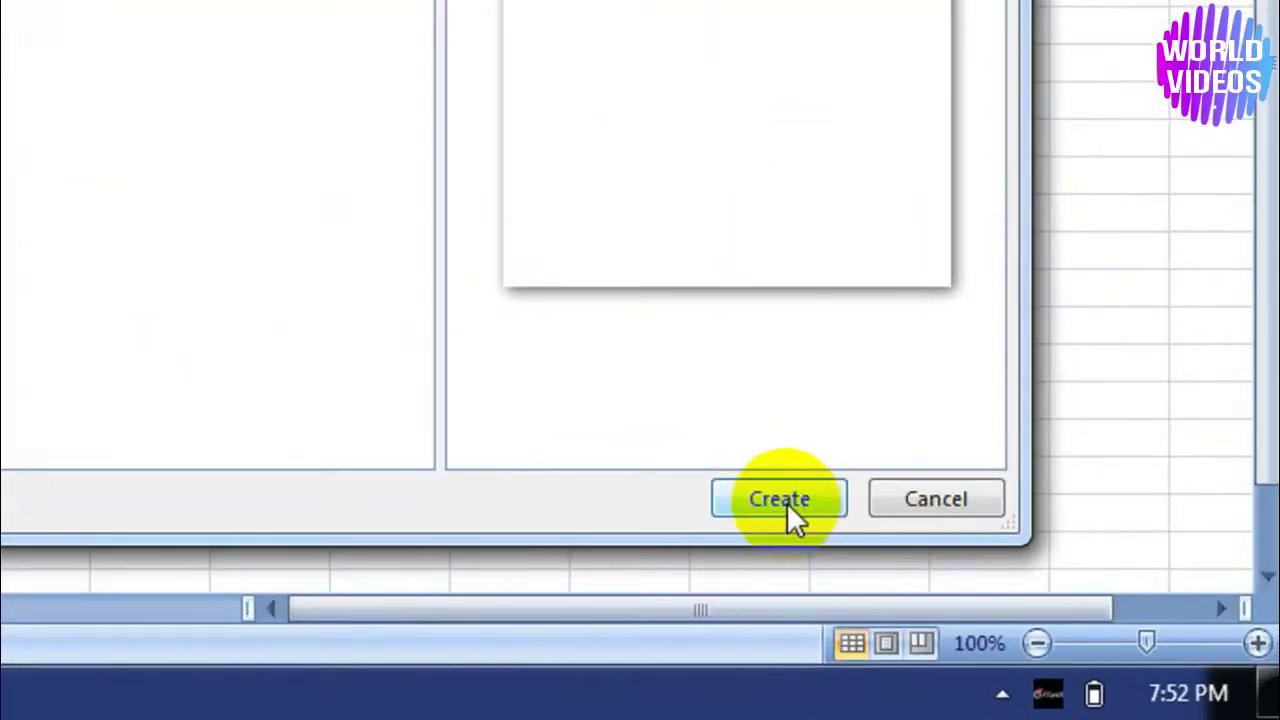
click(785, 501)
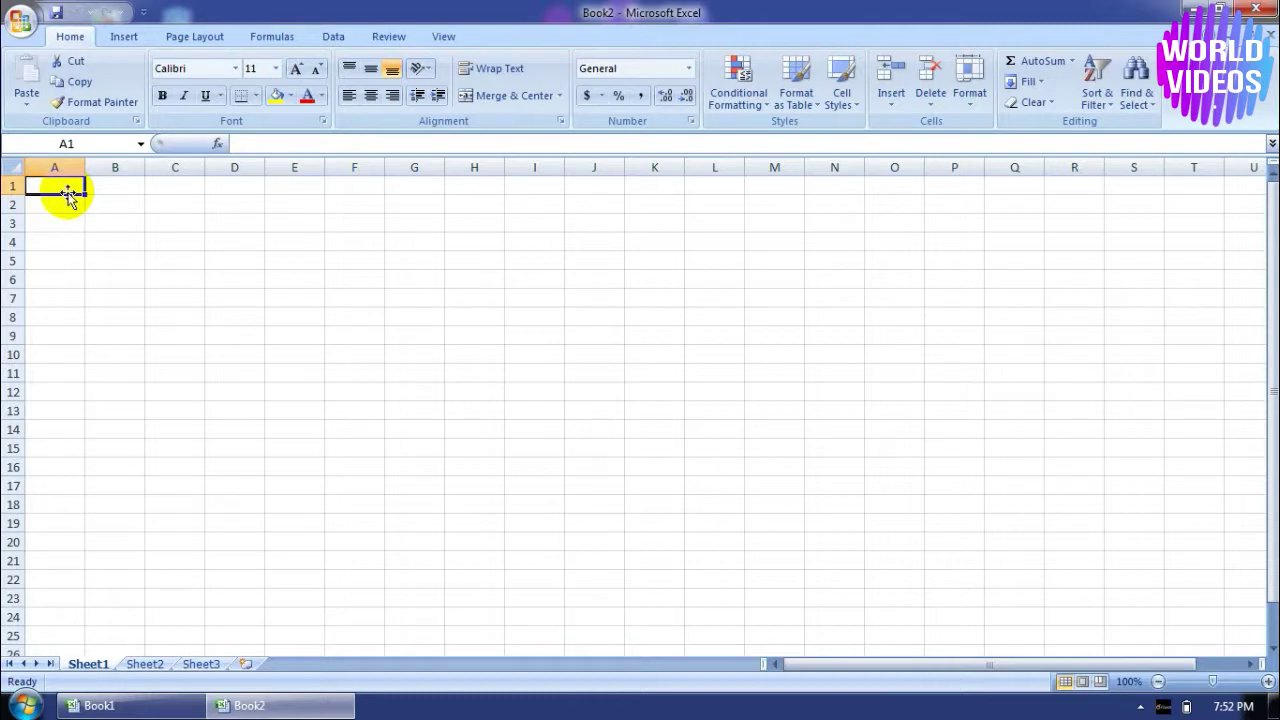
Step: Type the headings Item, January, February, March and April across A1 to E1
text(Item)
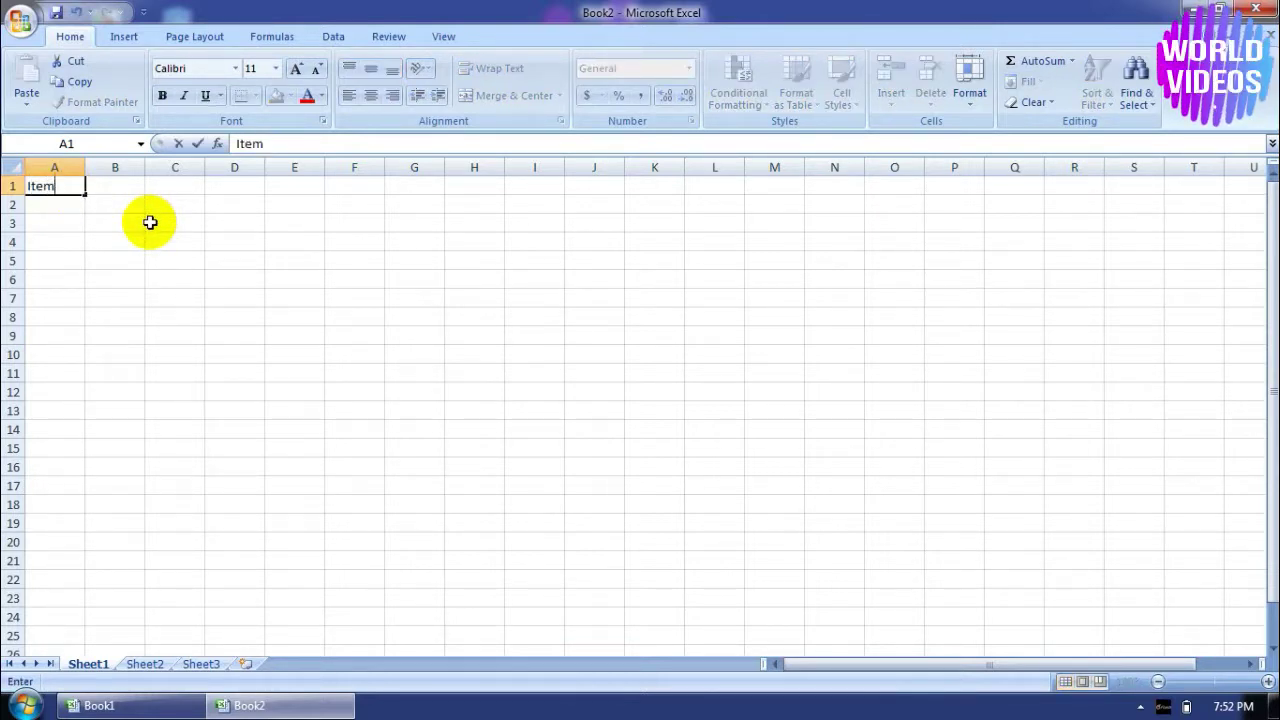
key(Tab)
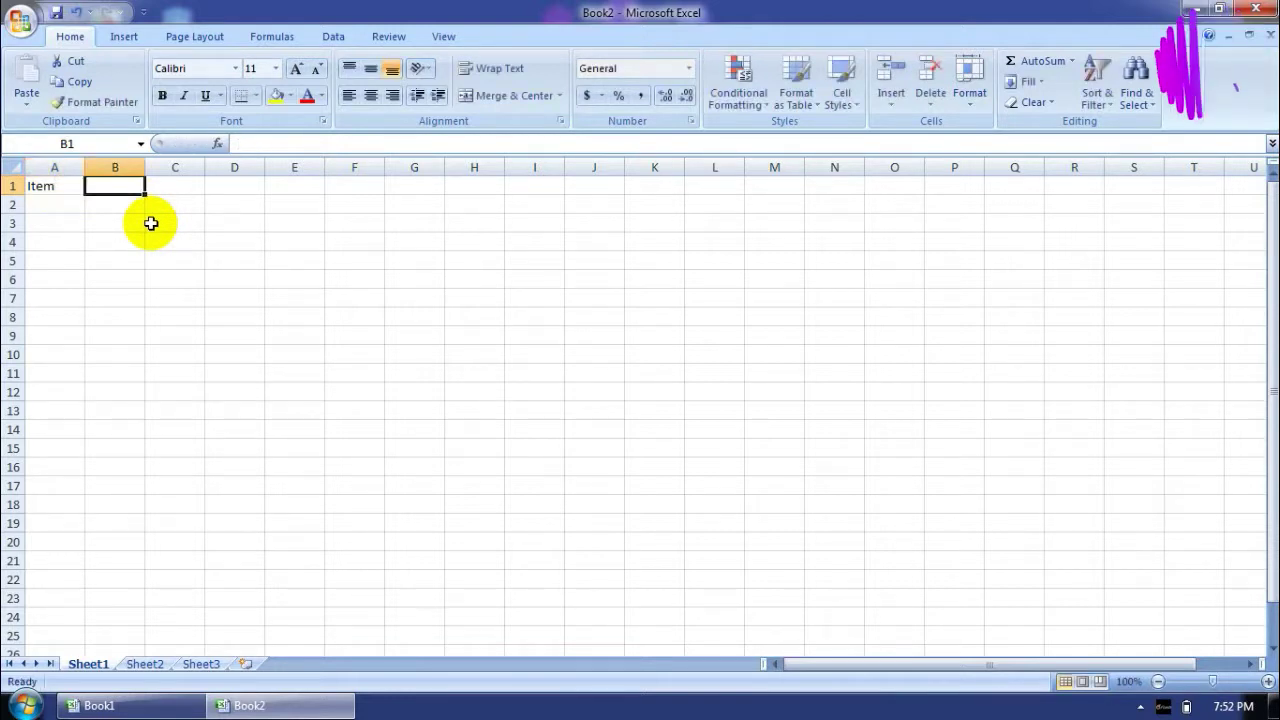
text(january)
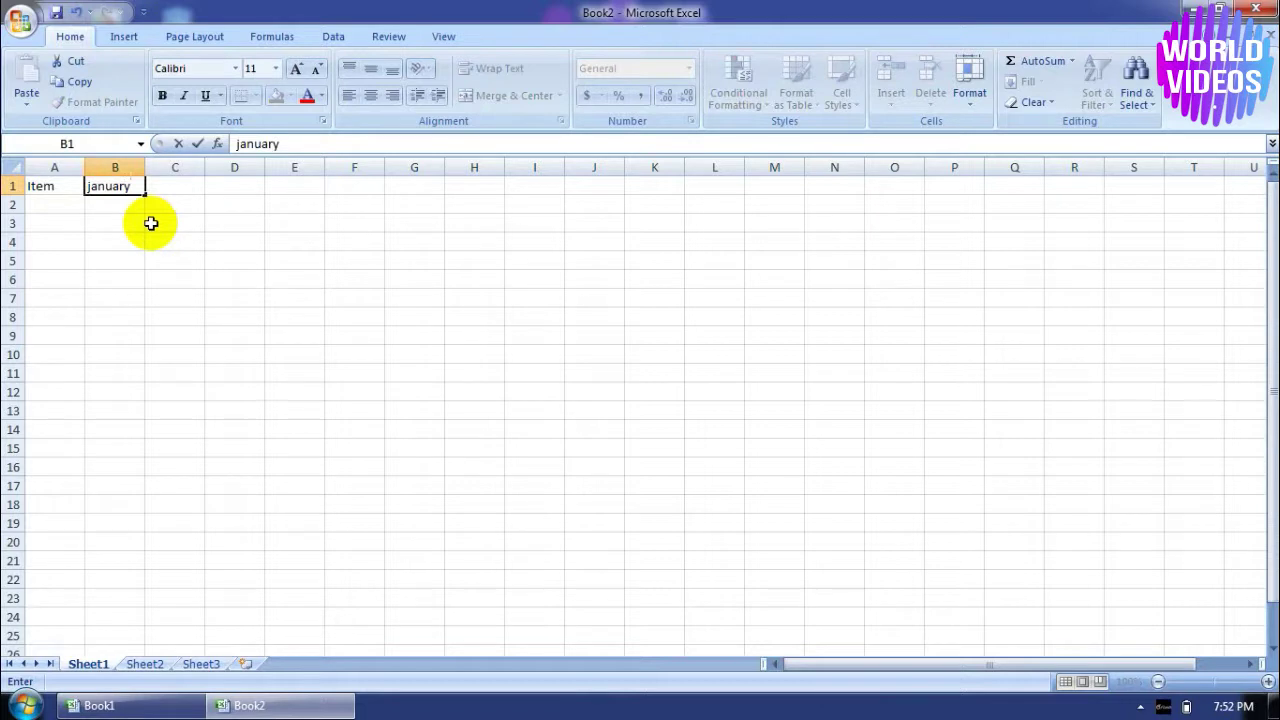
key(Tab)
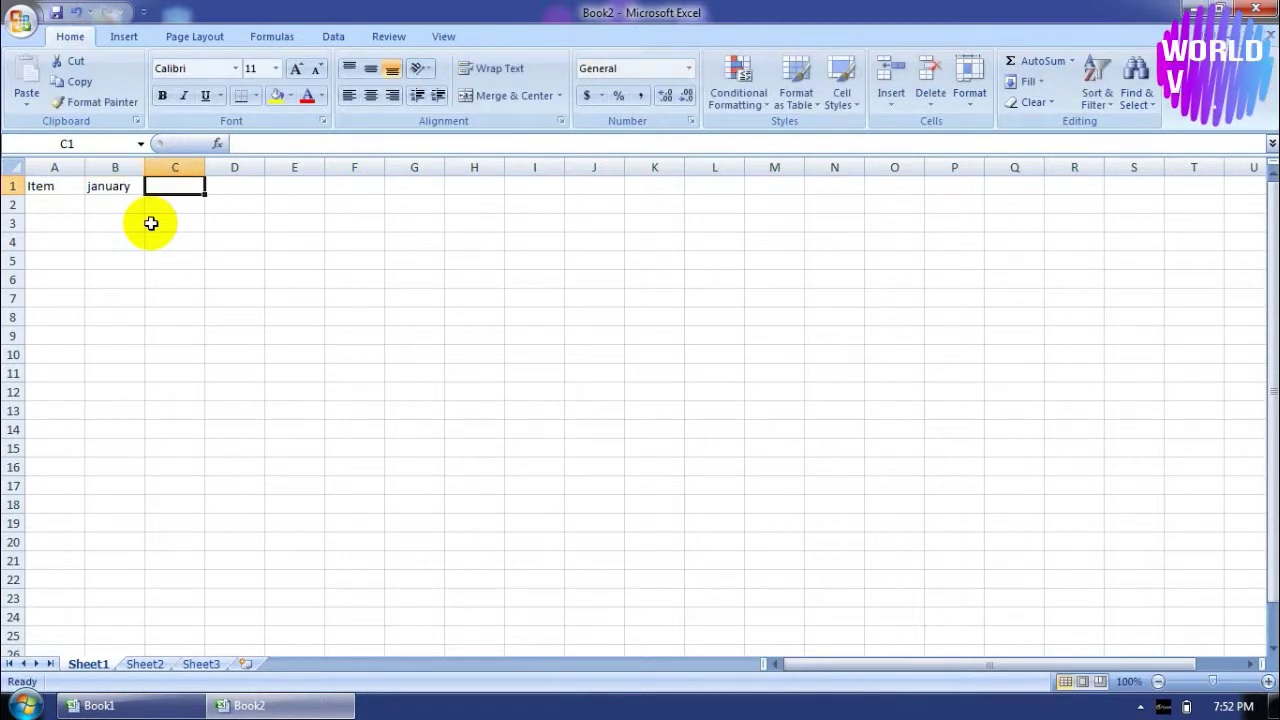
text(Feb)
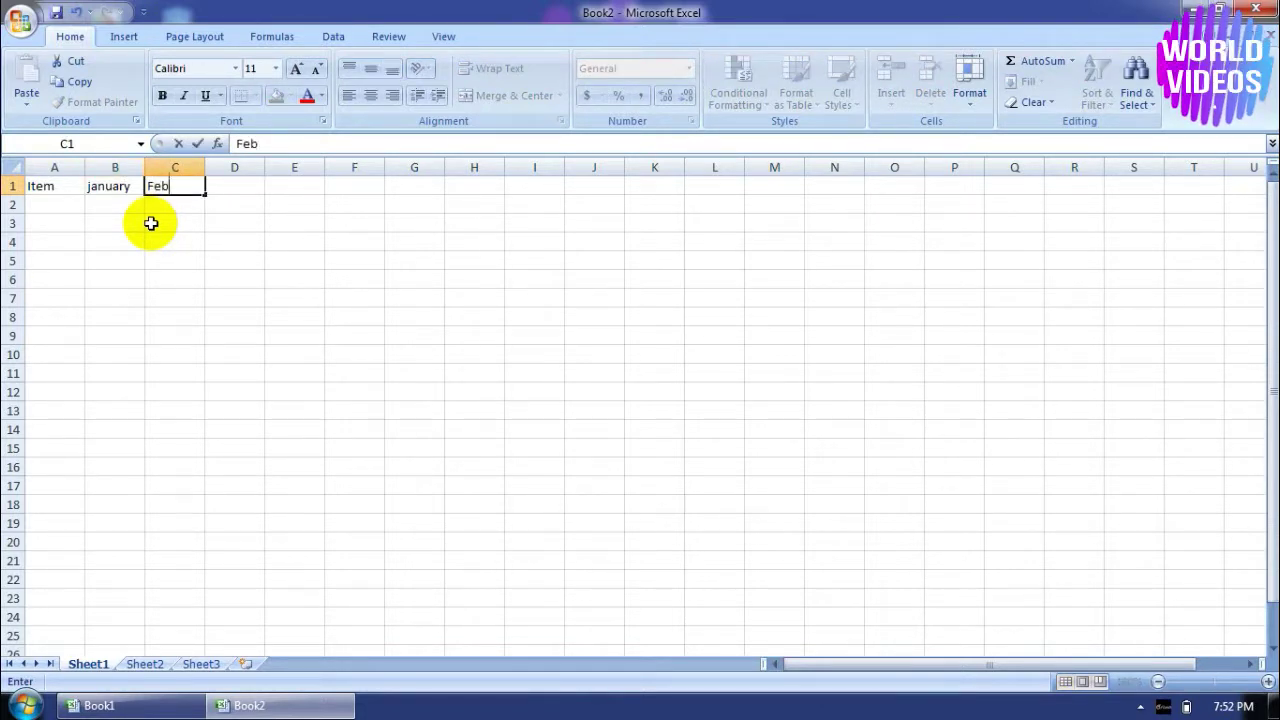
text(rua)
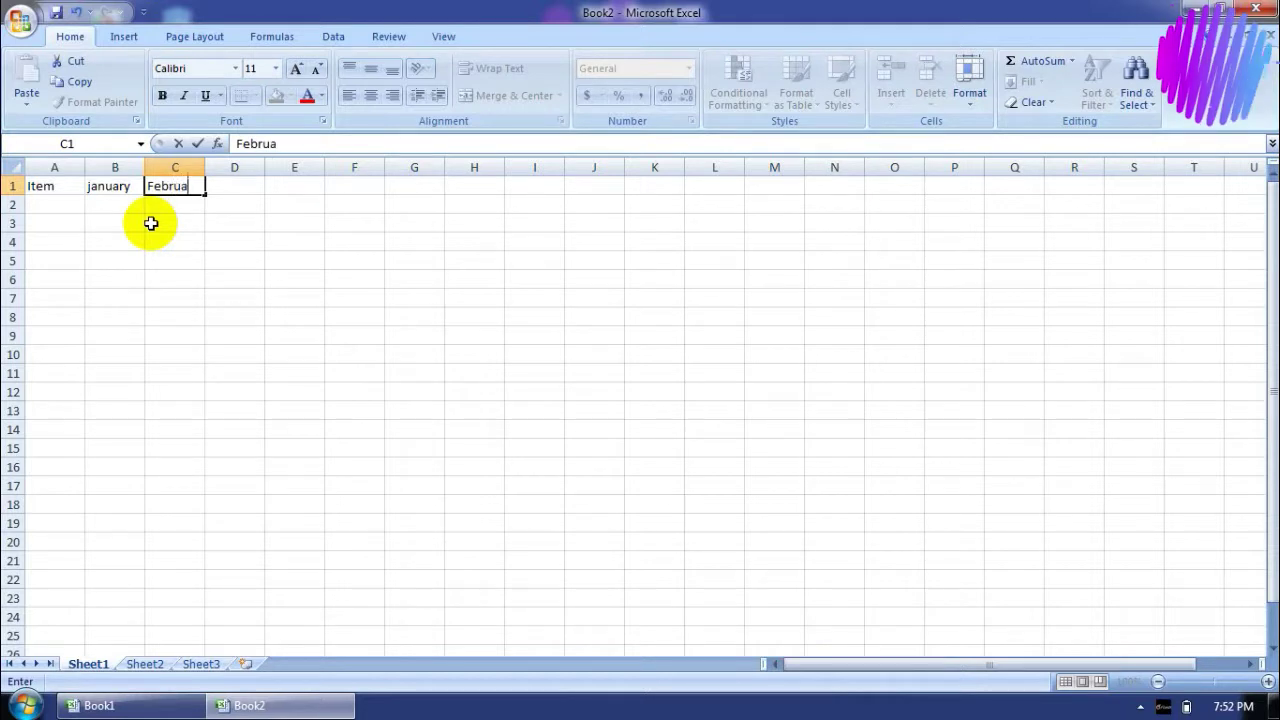
text(ry)
key(Tab)
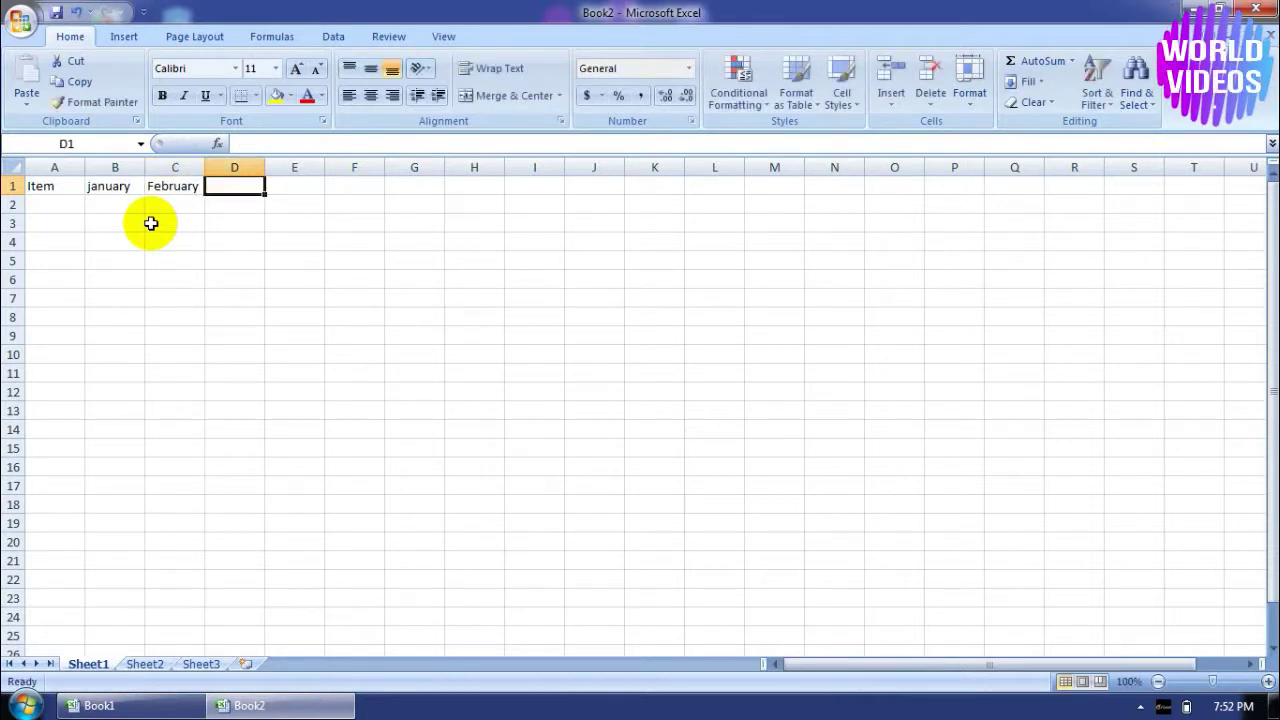
text(M)
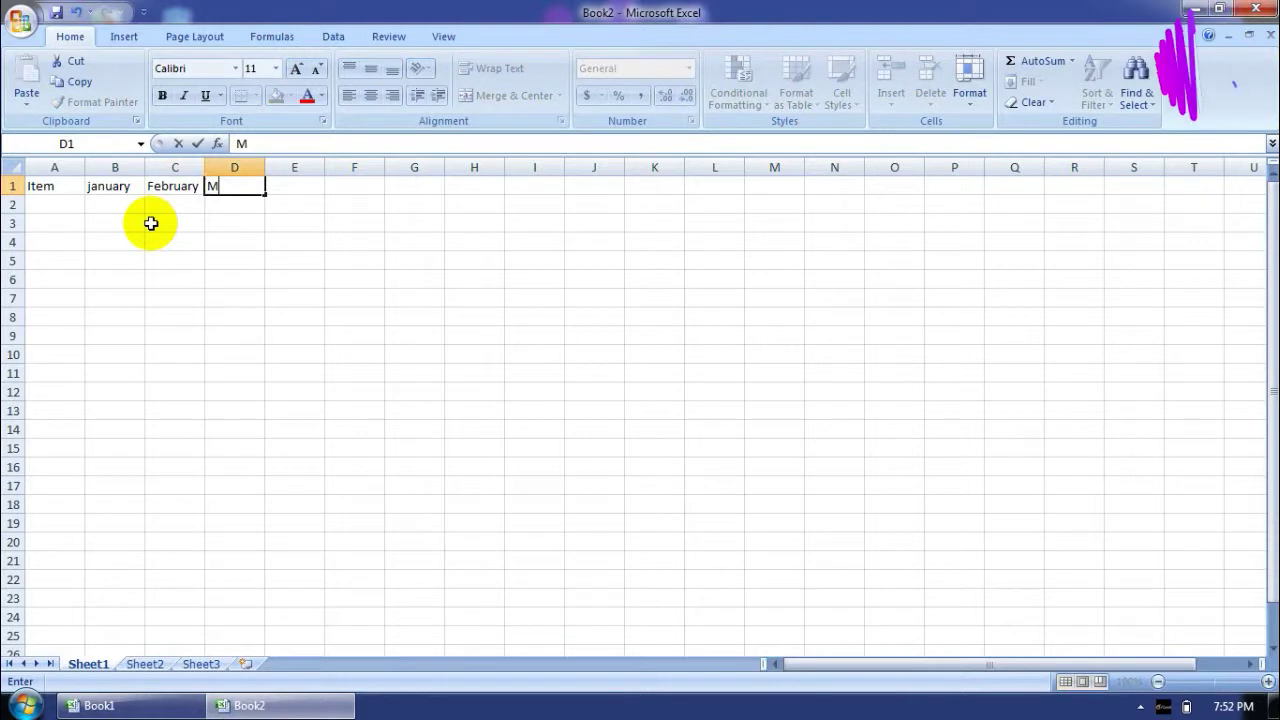
text(arch)
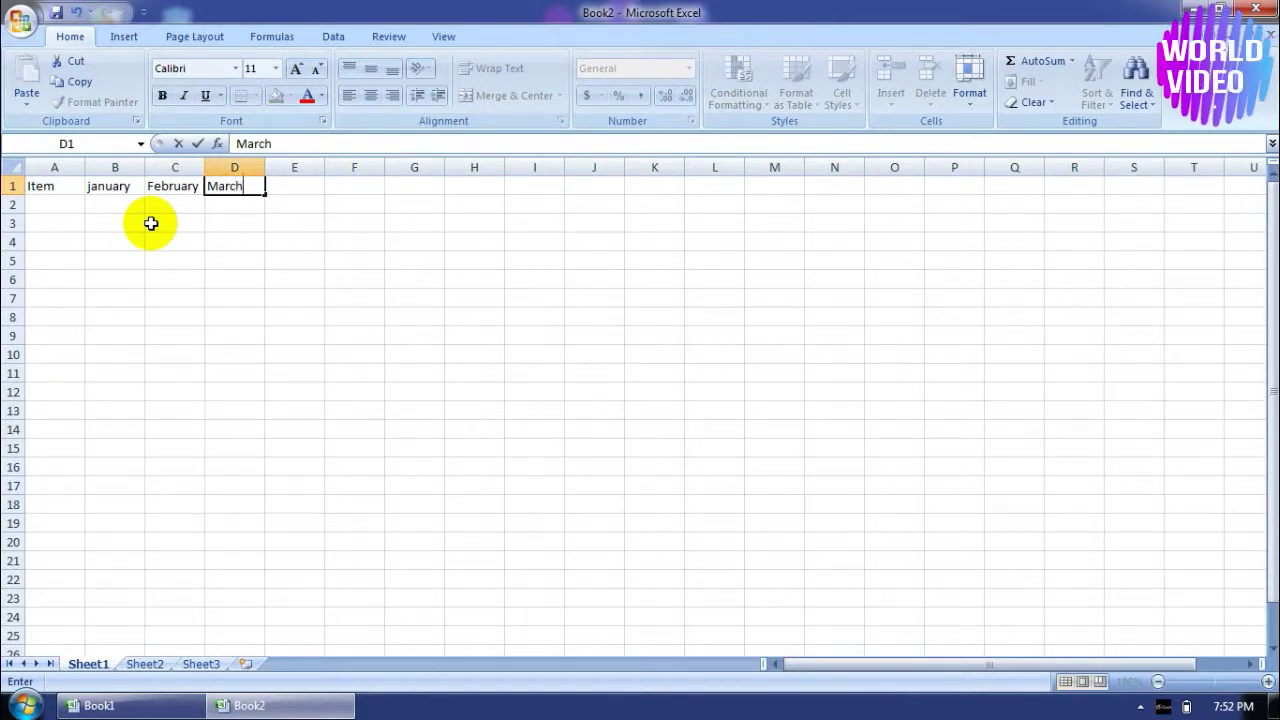
key(Tab)
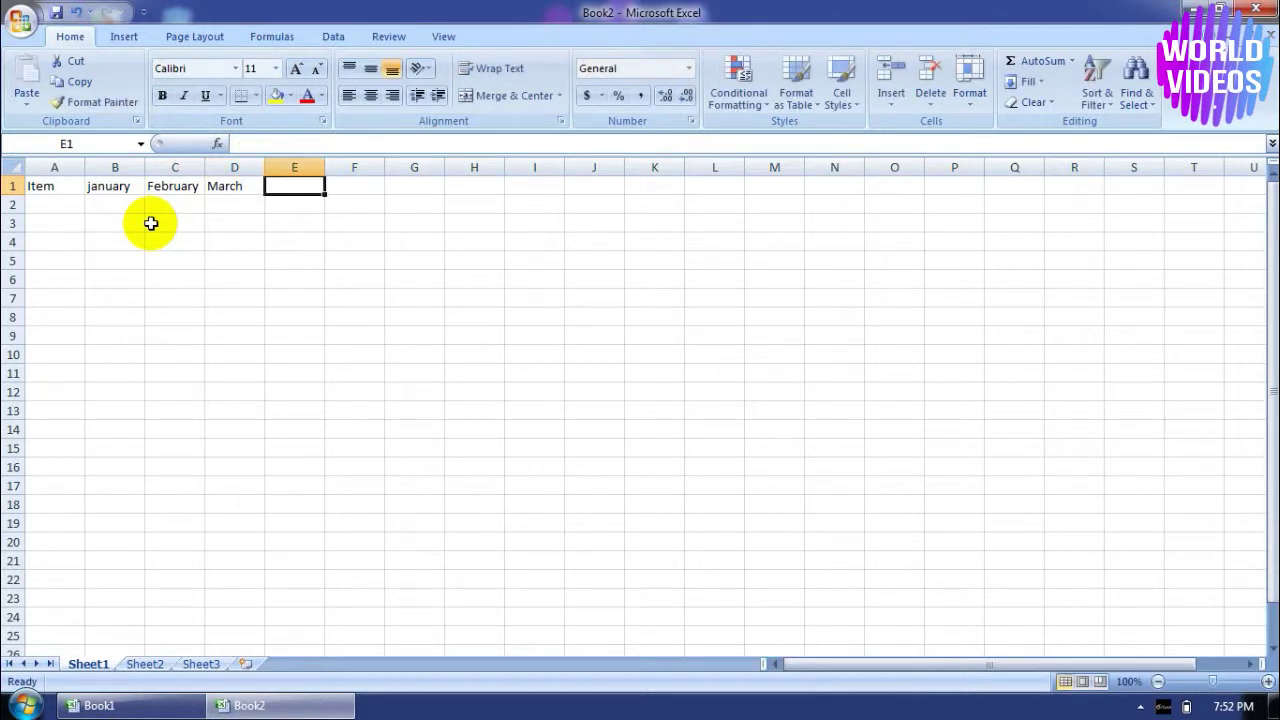
text(Apri)
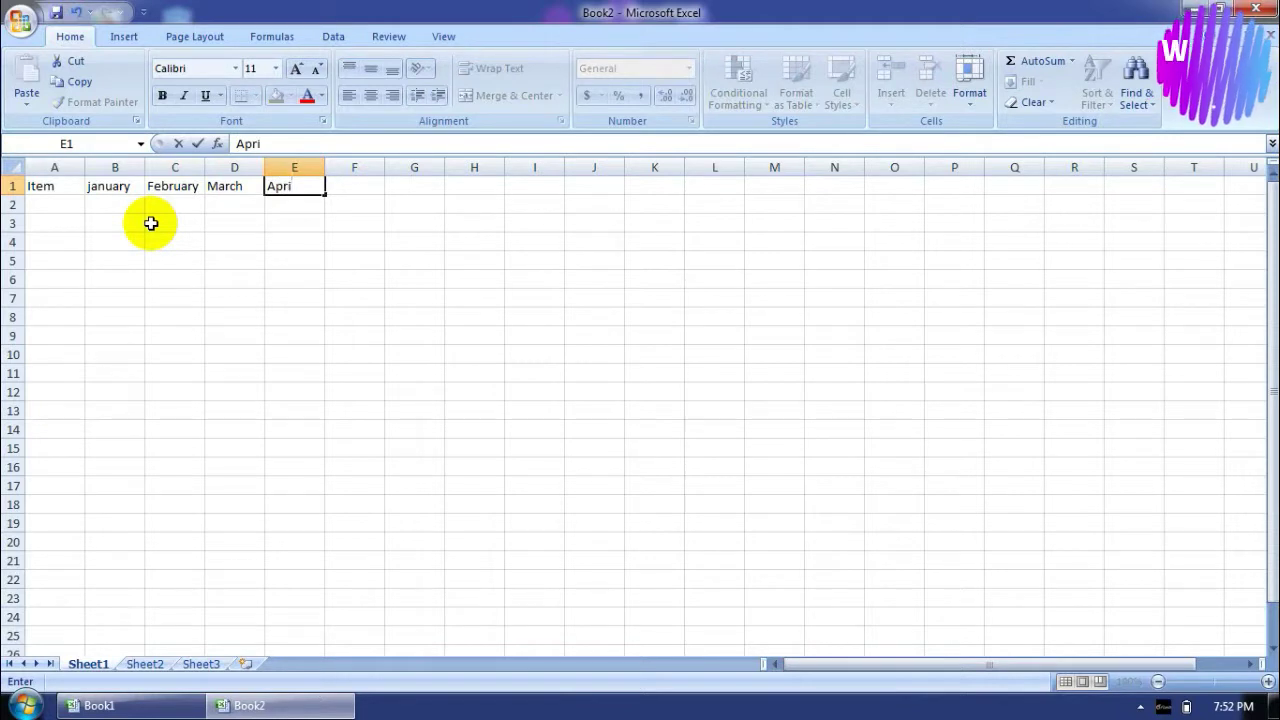
text(al)
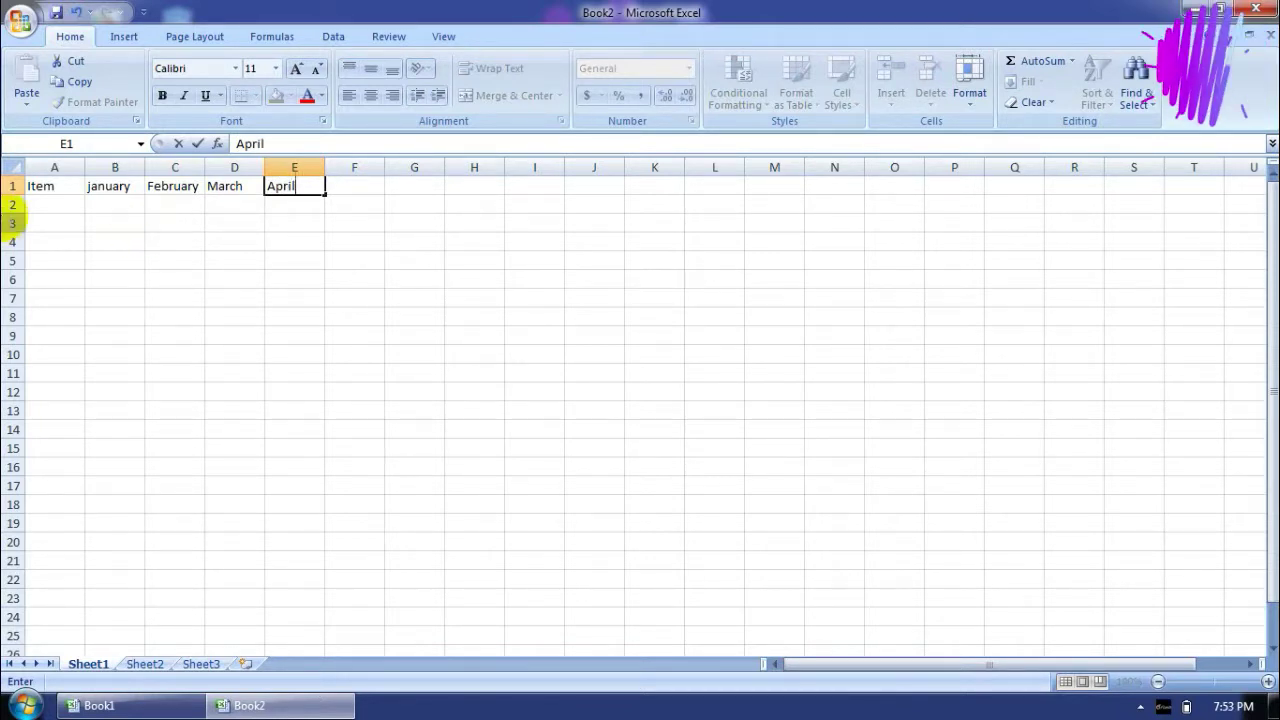
Step: Capitalise January in B1 and select A2 for the item list
click(114, 186)
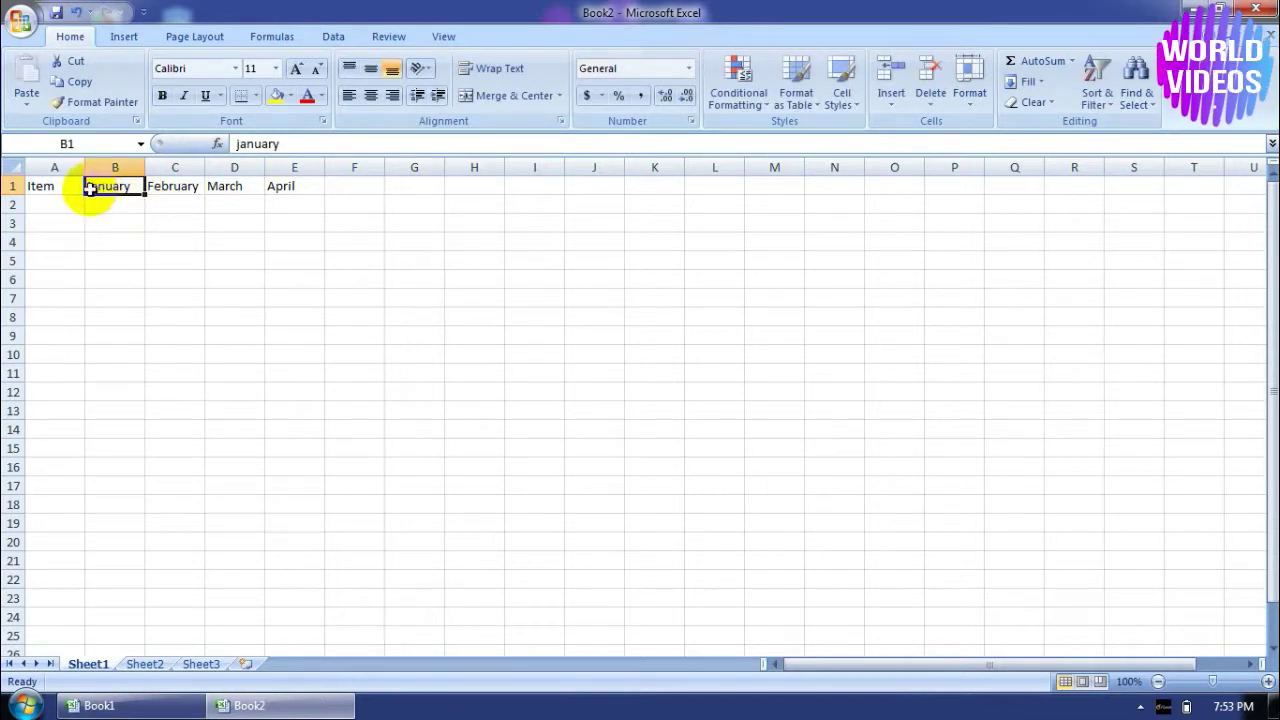
double_click(89, 189)
text(J)
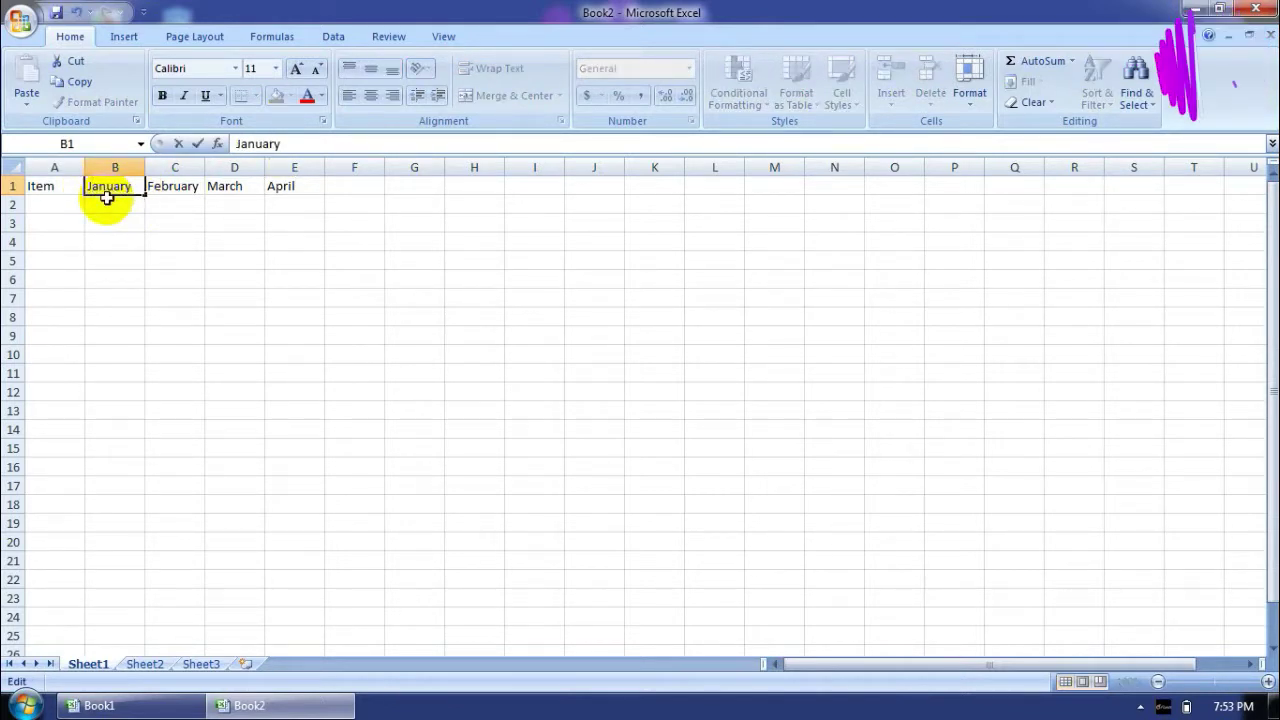
click(287, 188)
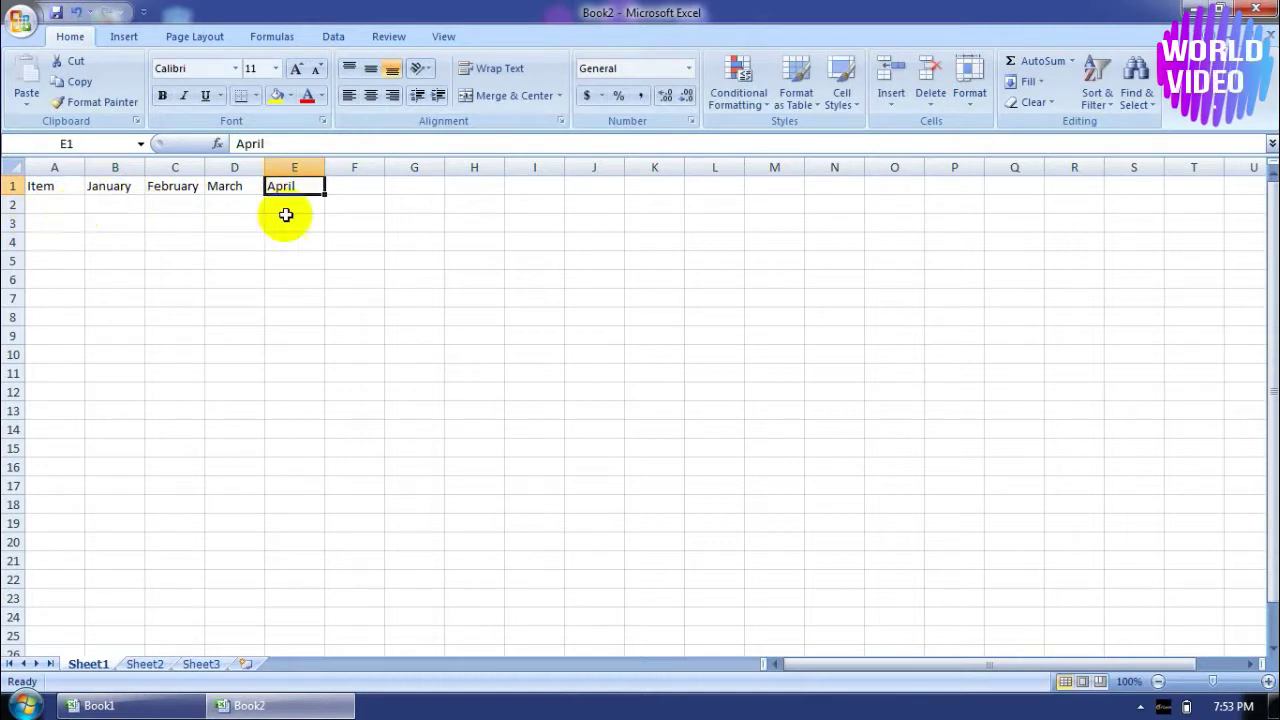
click(57, 220)
click(56, 207)
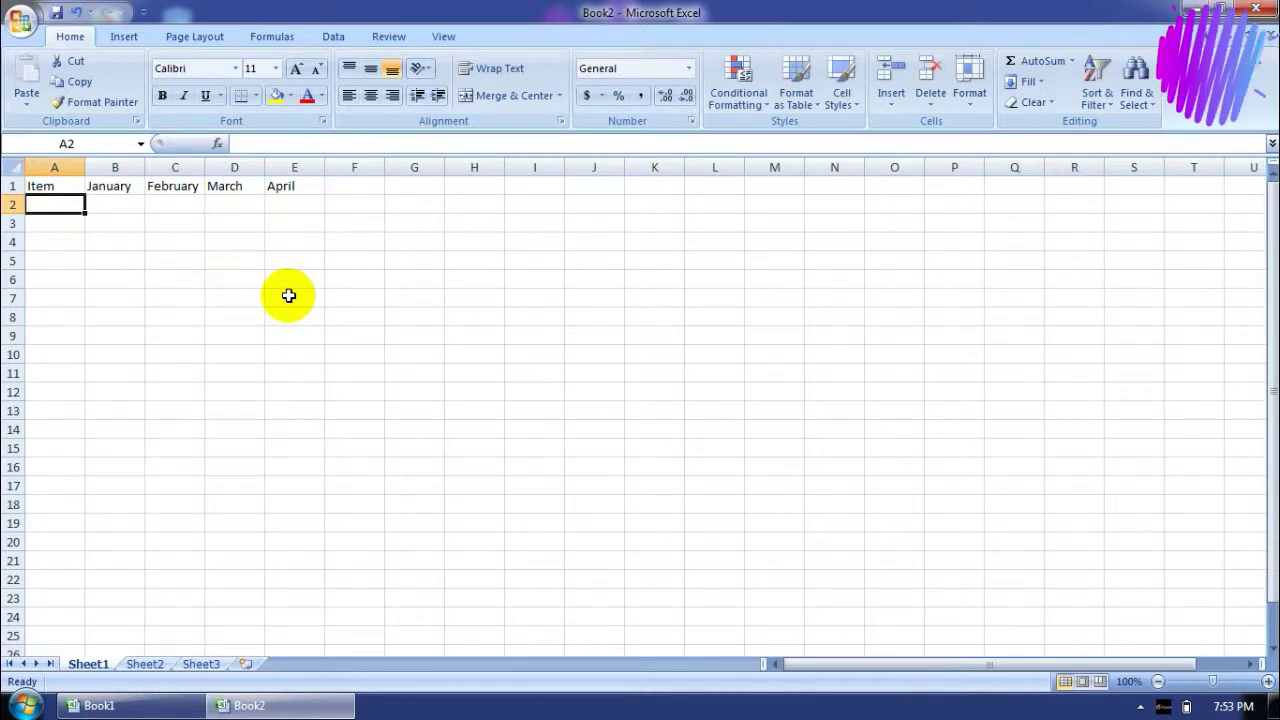
Step: Enter DVD, Monitor and Memory Card in A2–A4 and autofit column A
text(DVD)
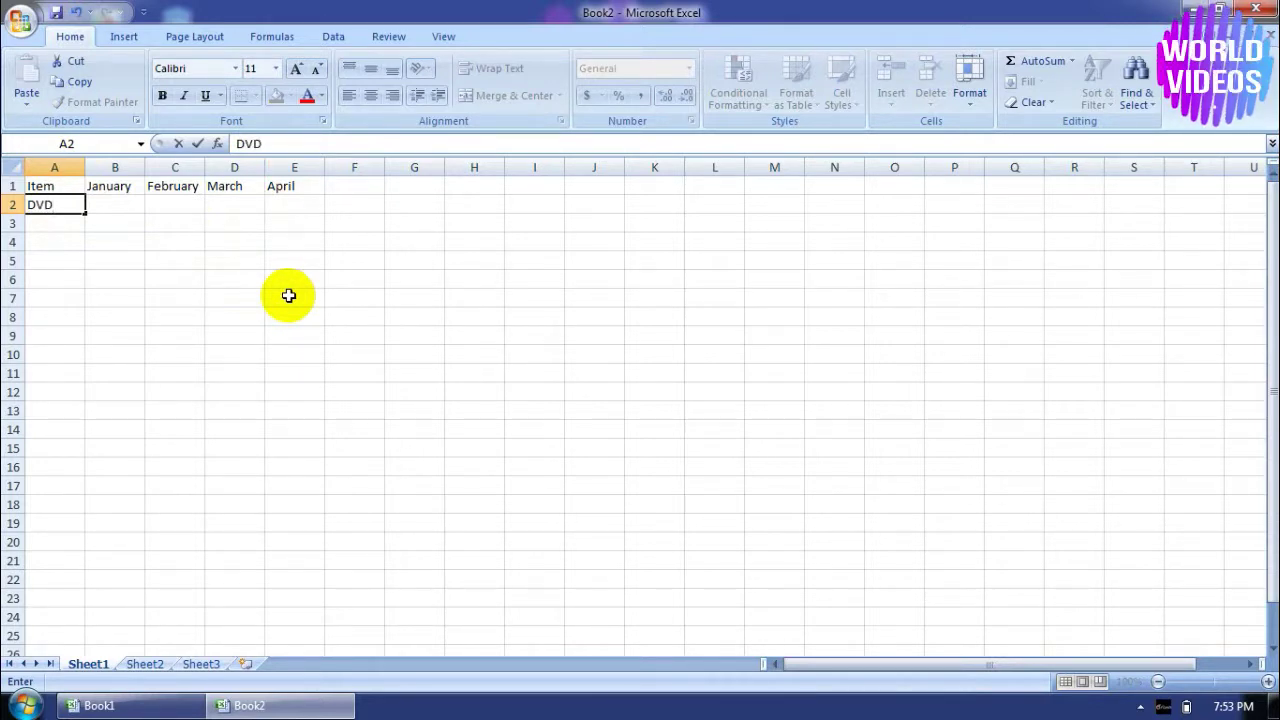
key(Return)
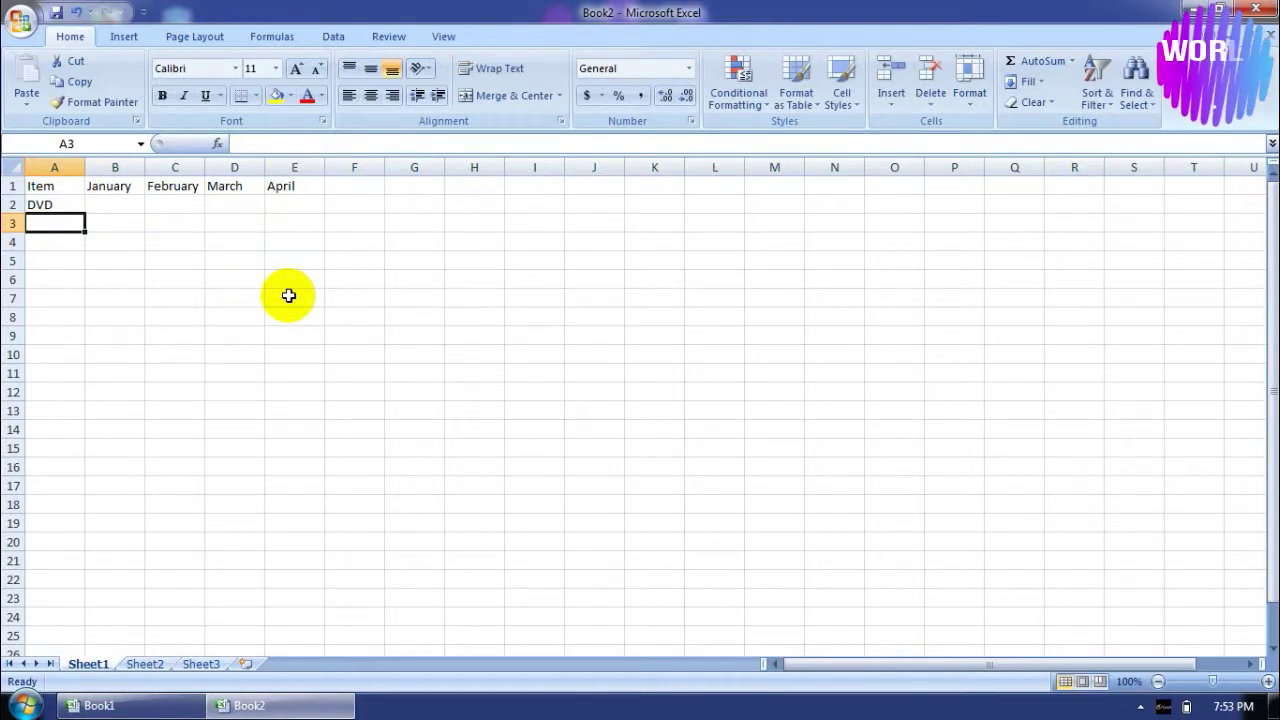
text(Mon)
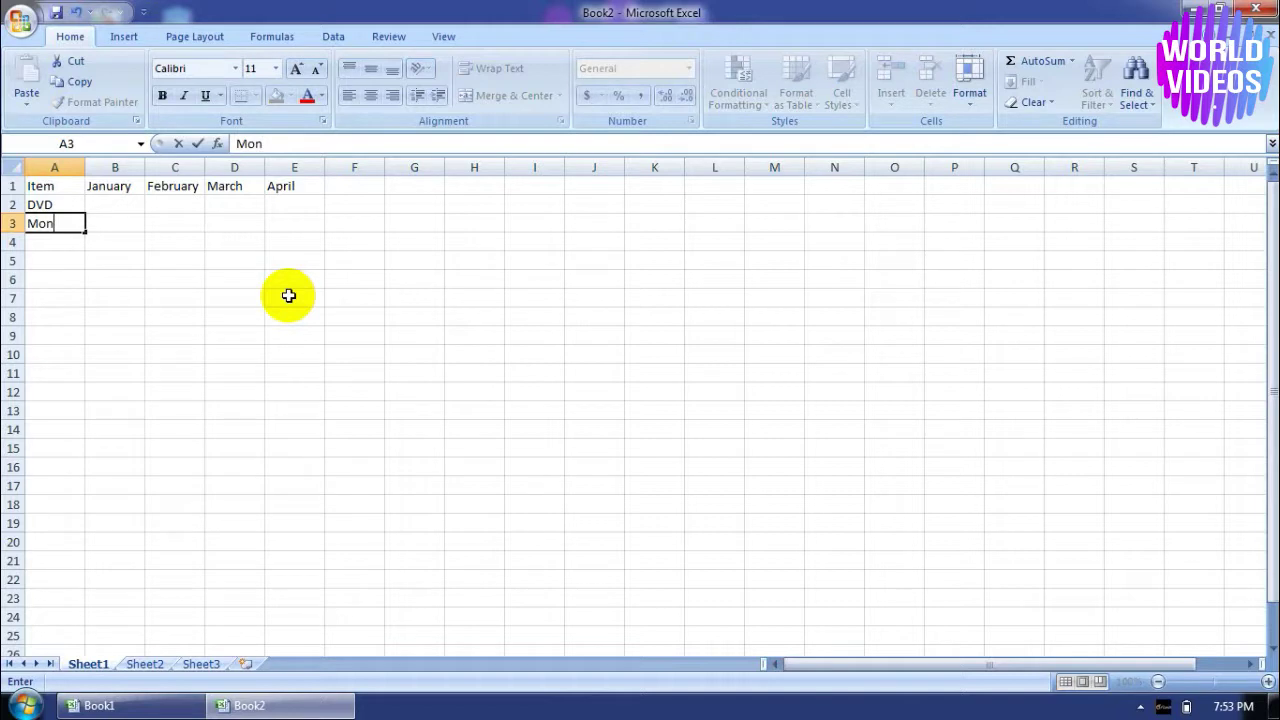
text(itor)
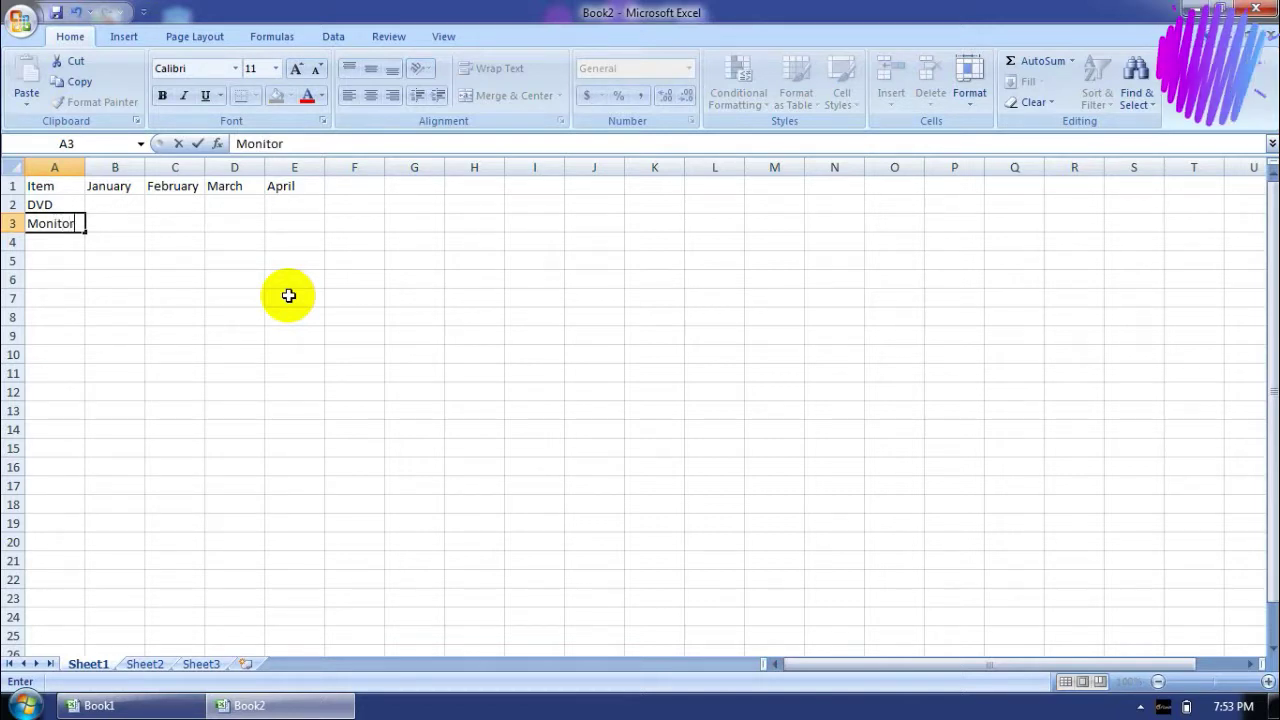
key(Return)
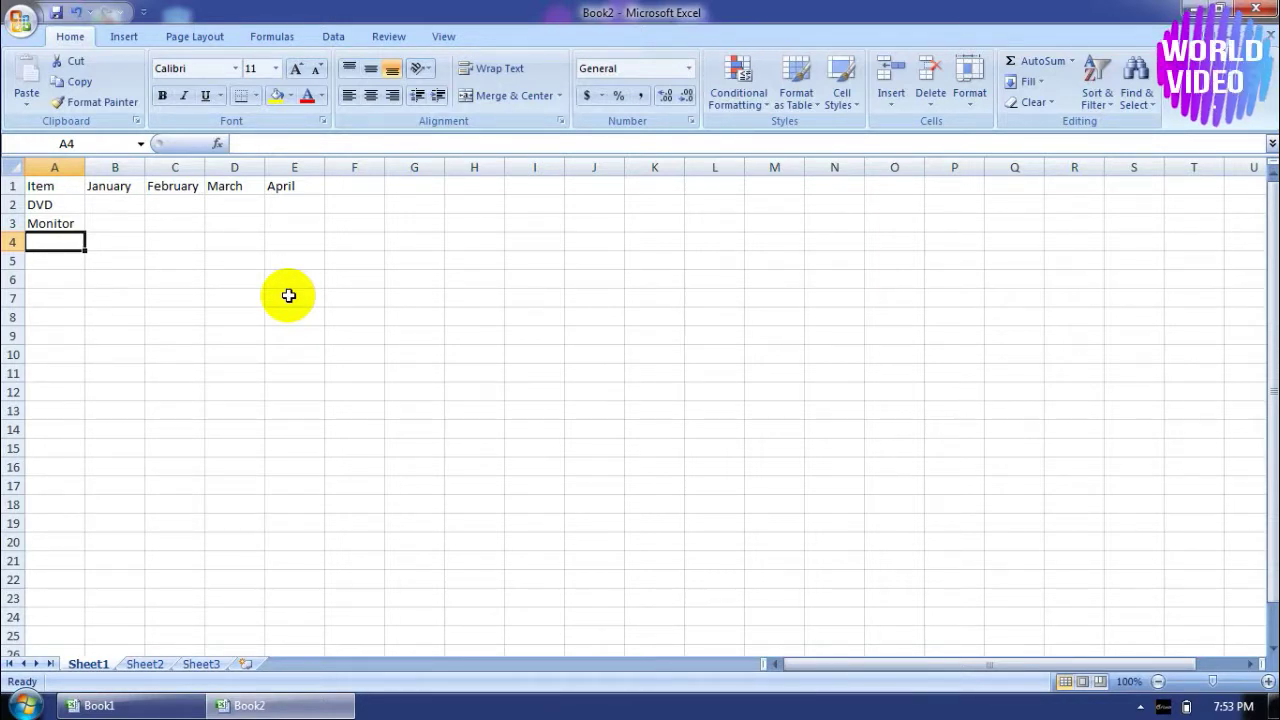
text(Me)
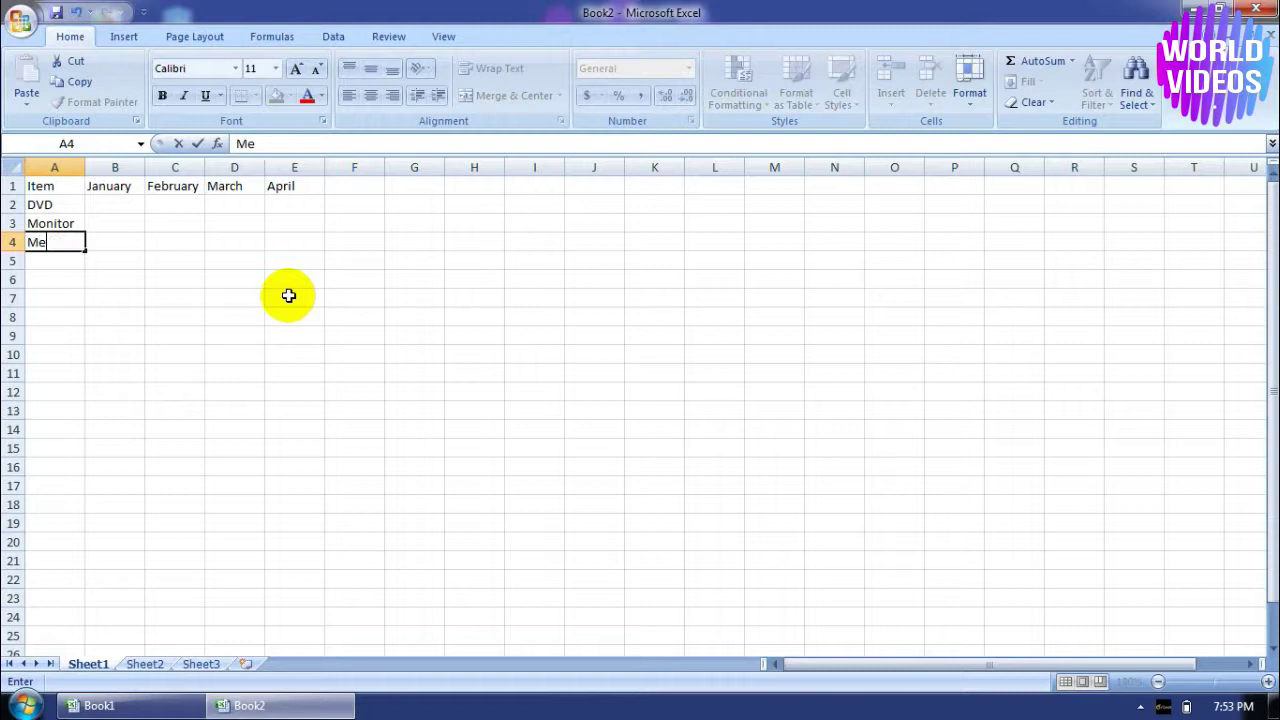
text(mory)
text( Card)
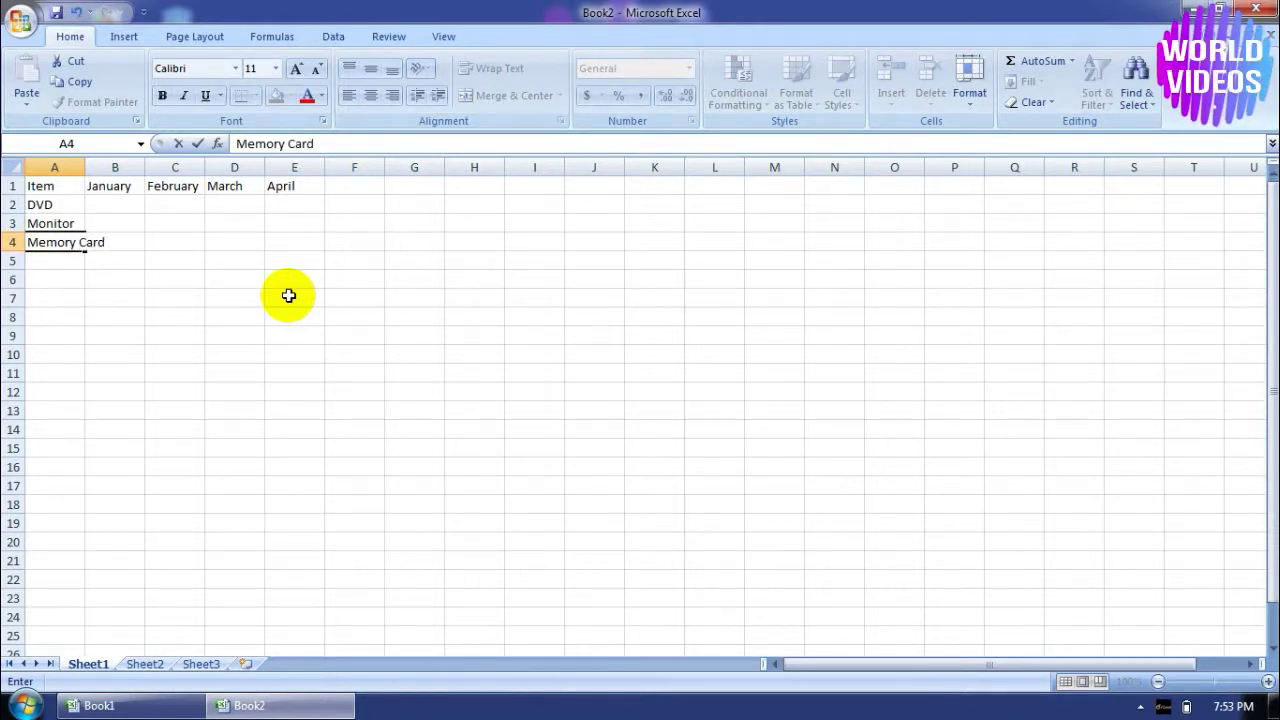
click(86, 163)
double_click(85, 163)
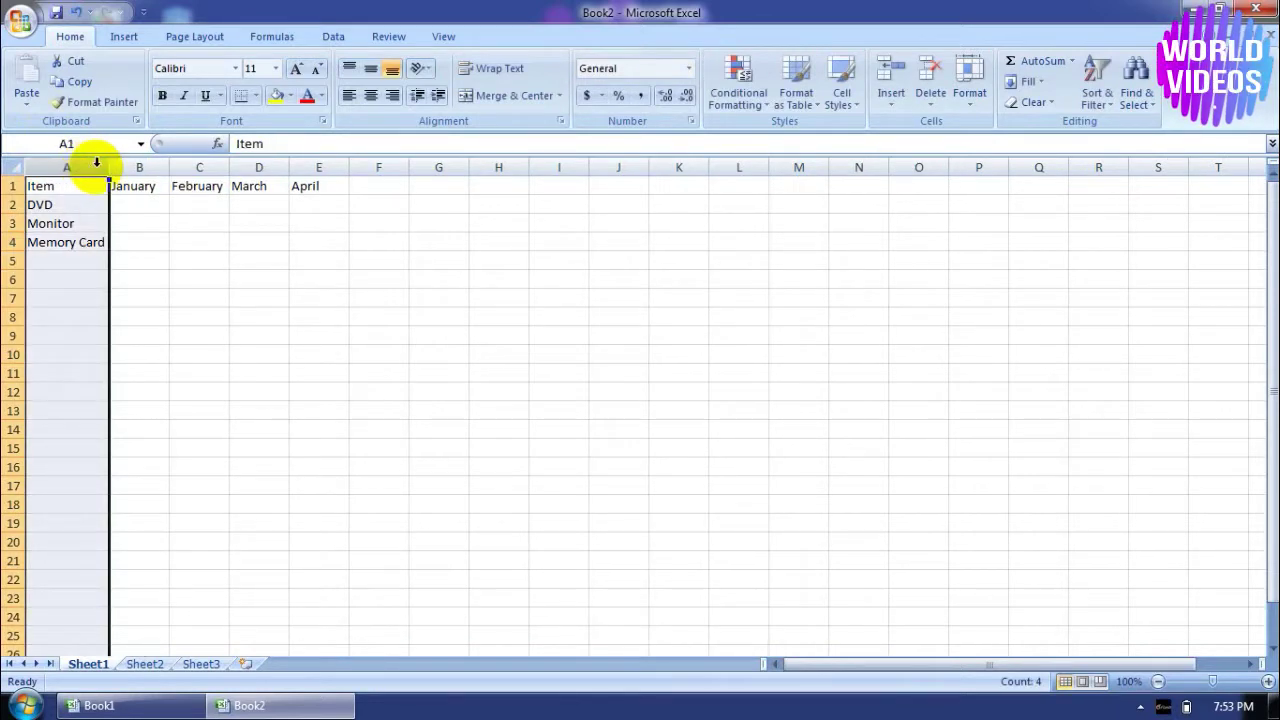
Step: Add Keybord as the last item in A5
click(76, 264)
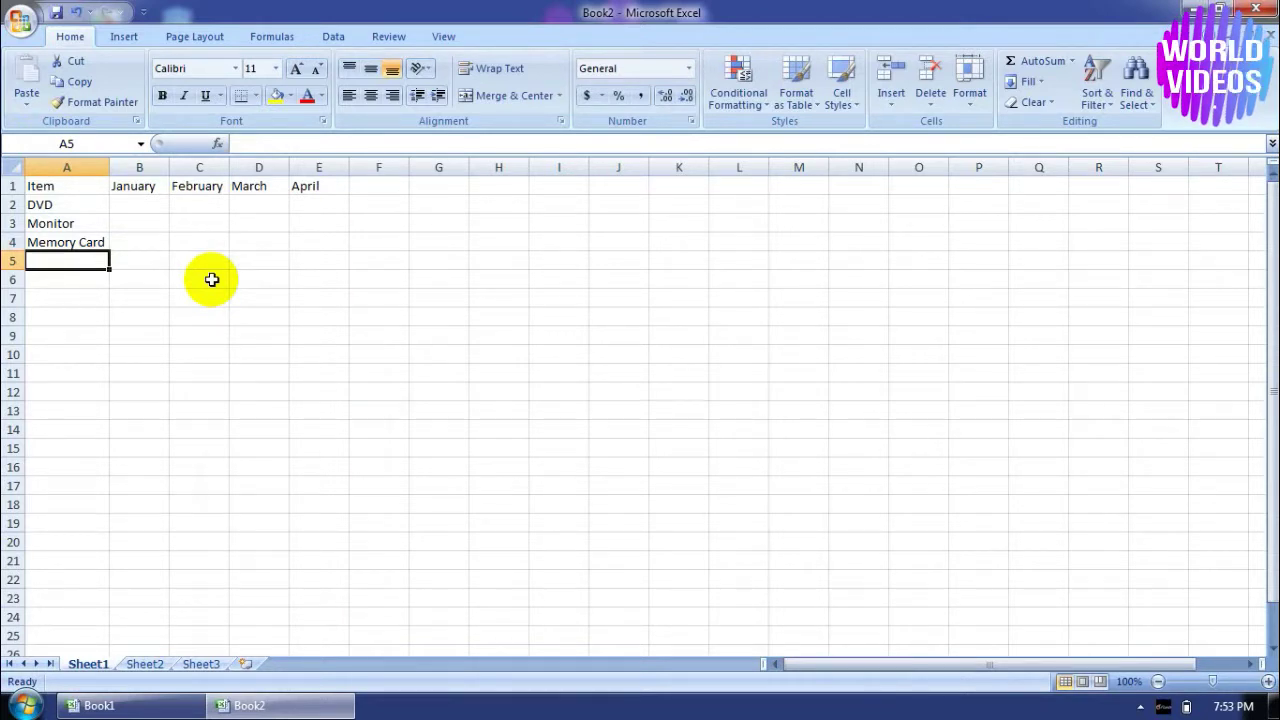
text(Keybo)
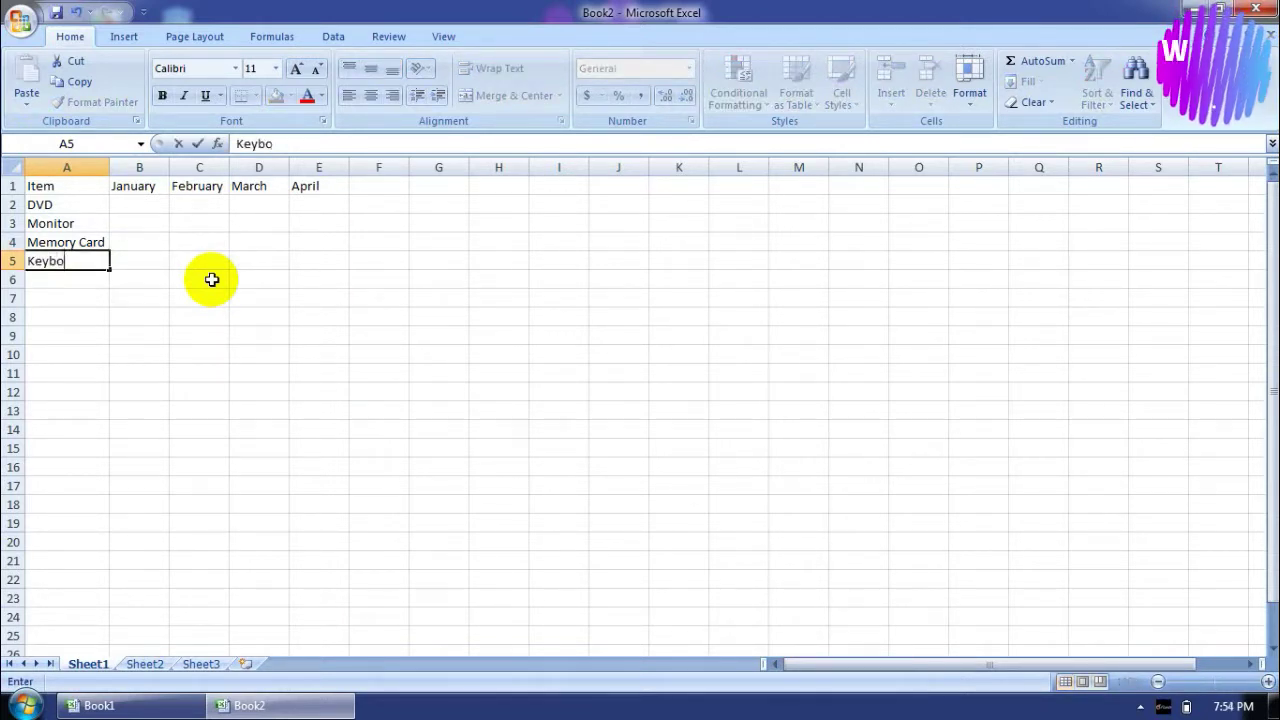
text(rd)
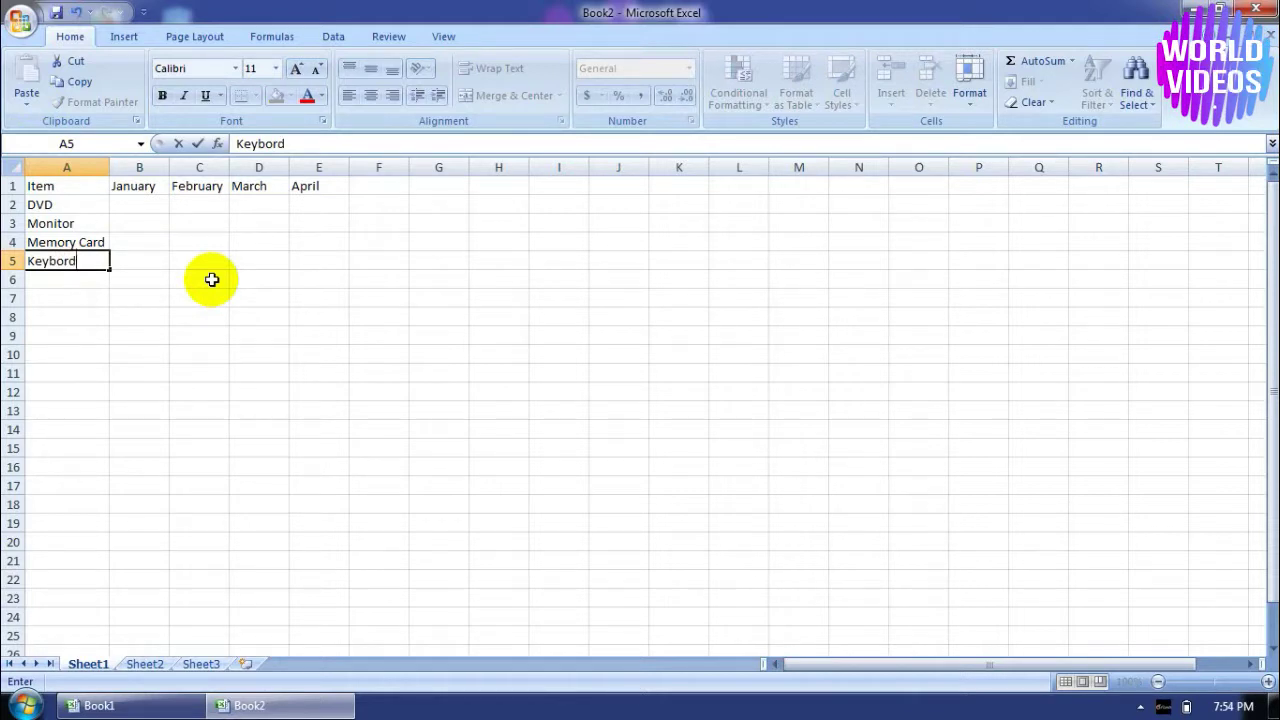
click(128, 264)
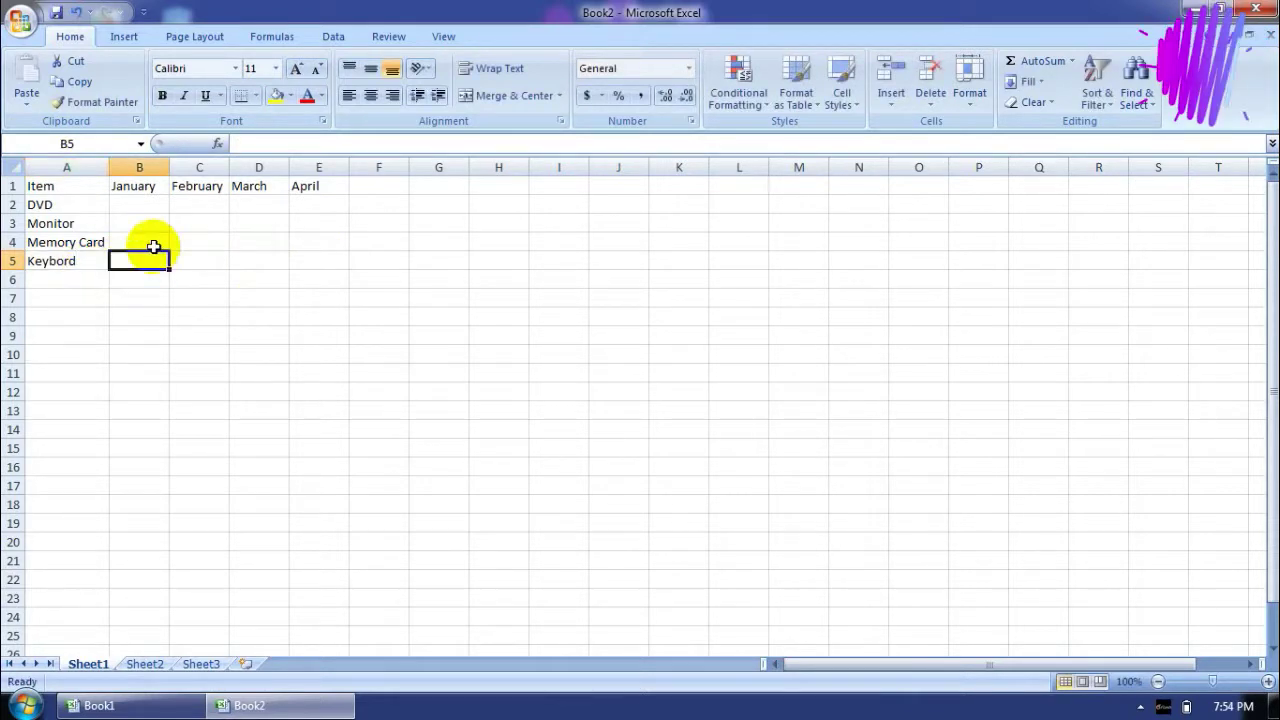
click(121, 204)
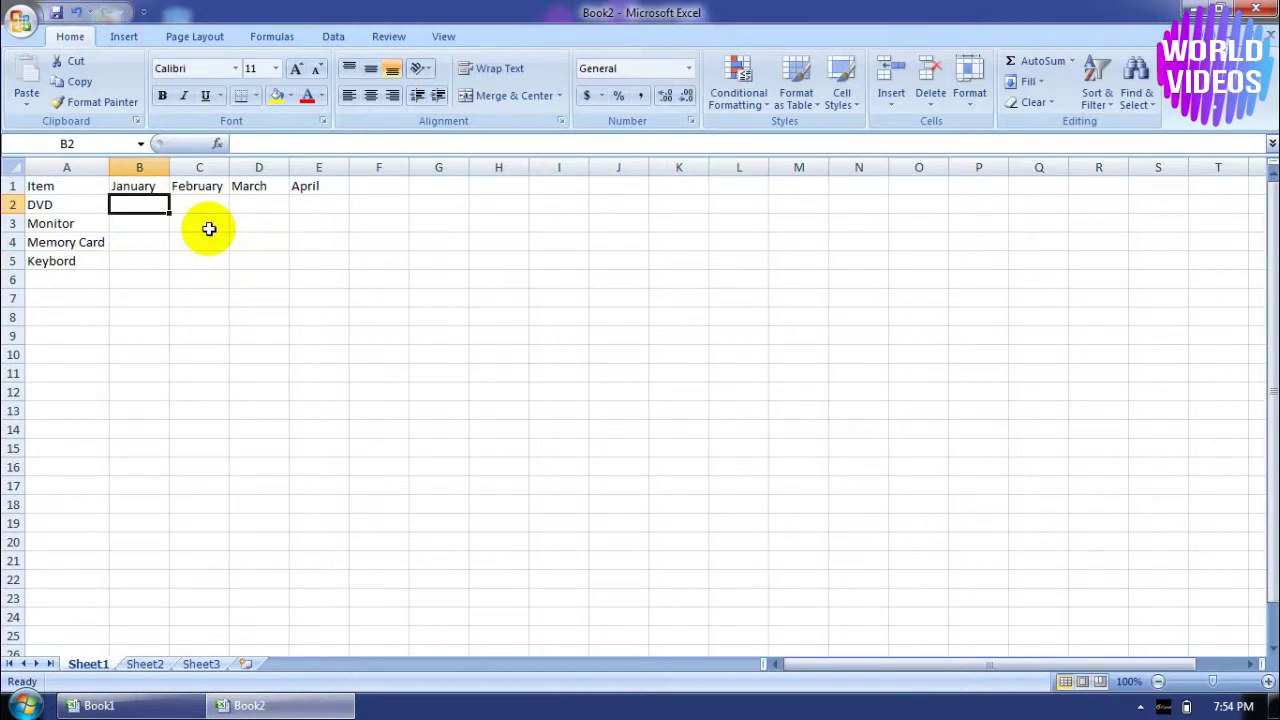
Step: Enter DVD's January–April sales: 4500, 6500, 3650, 7000
text(4500)
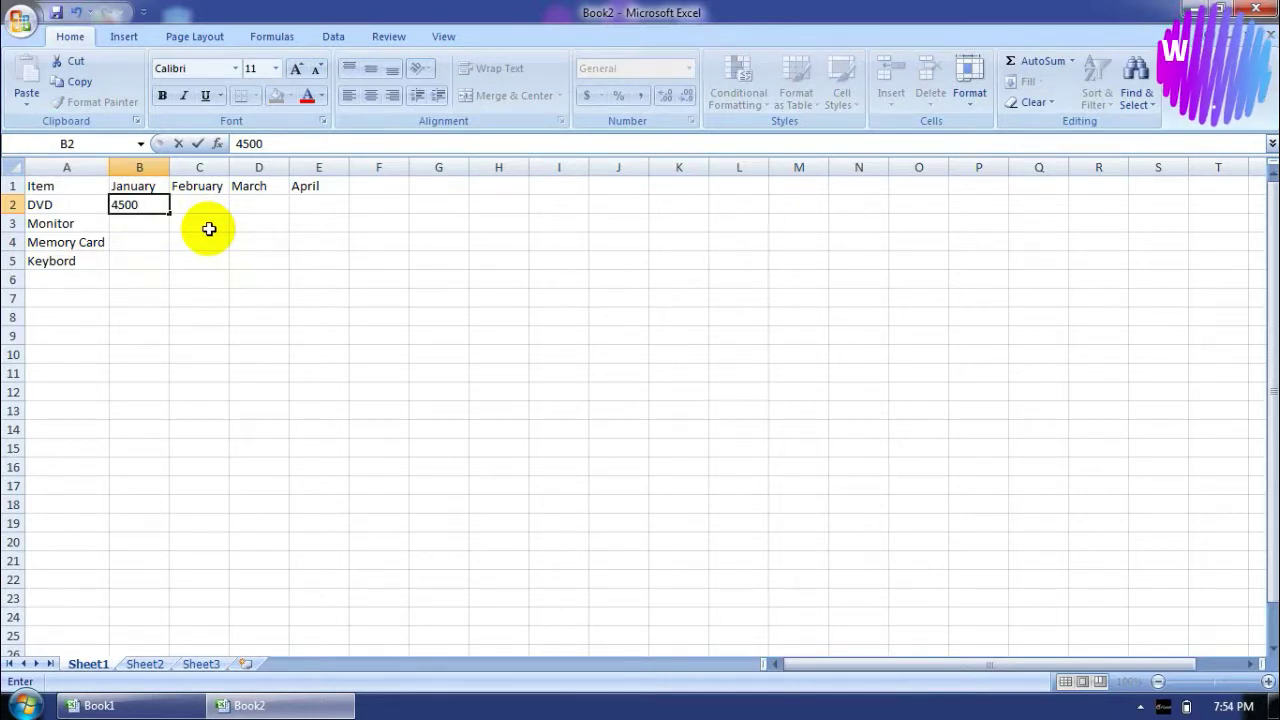
click(204, 208)
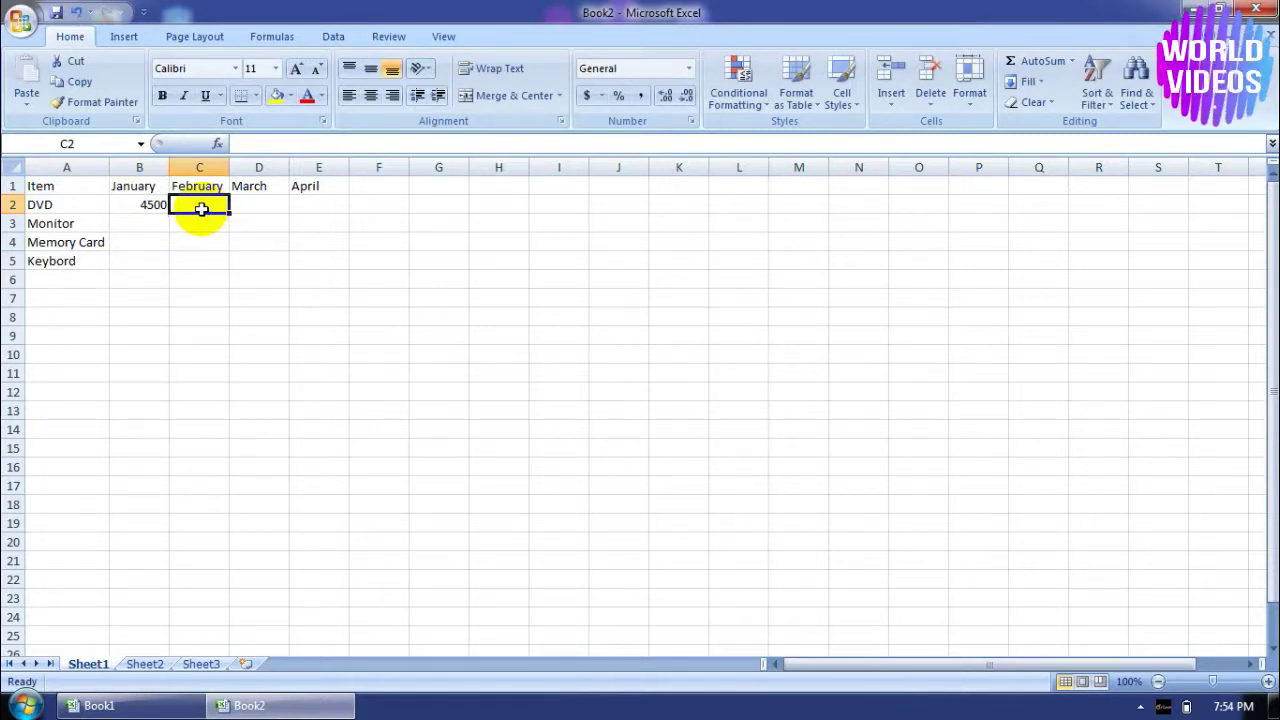
text(6500)
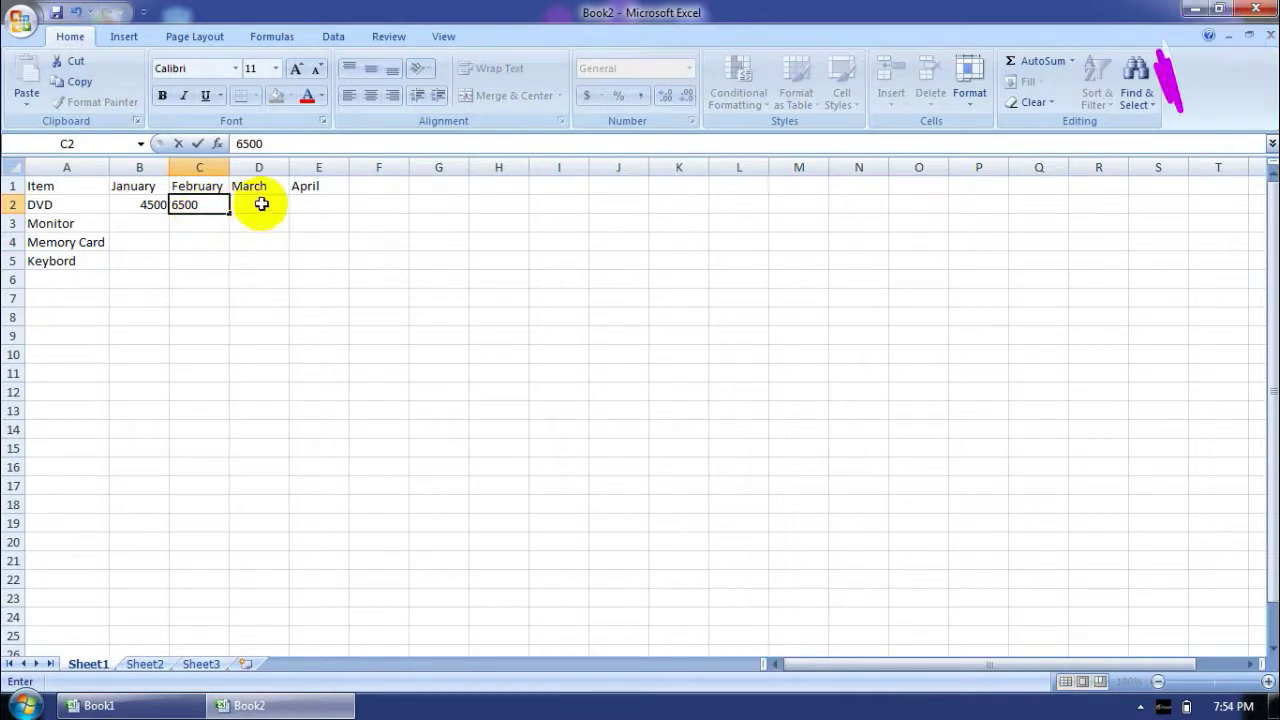
click(260, 204)
text(3650)
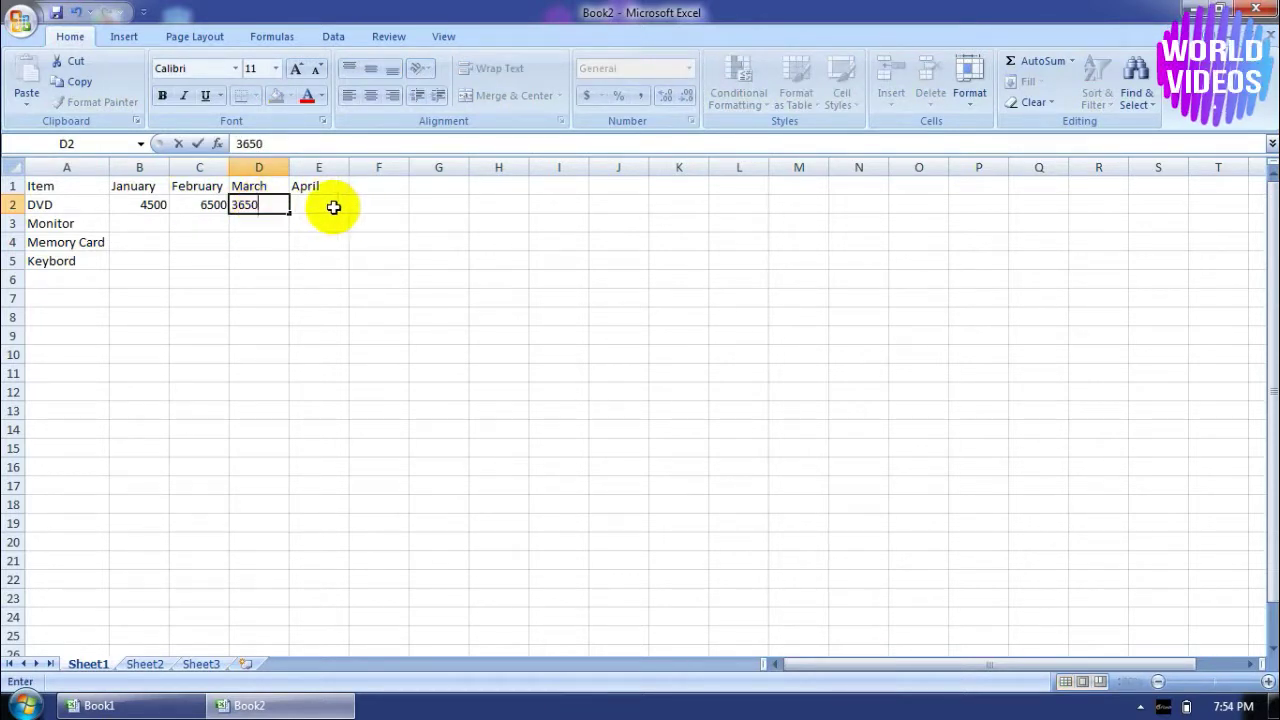
click(330, 204)
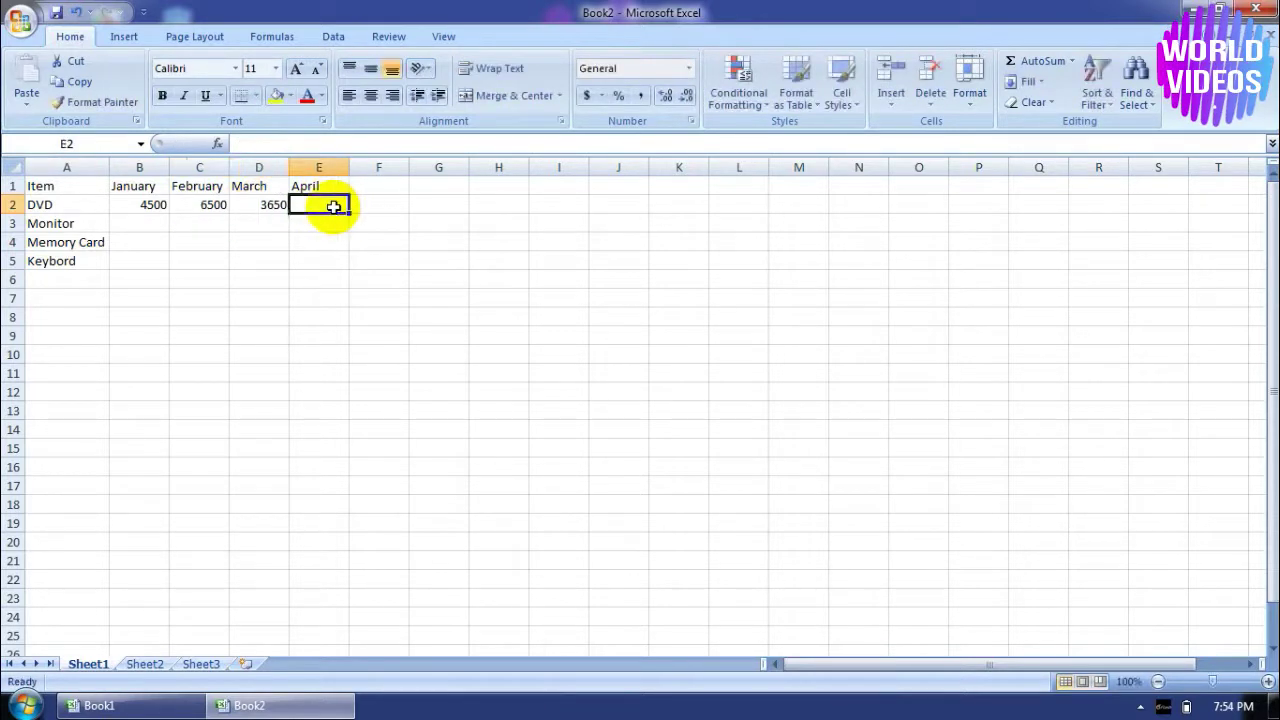
text(700)
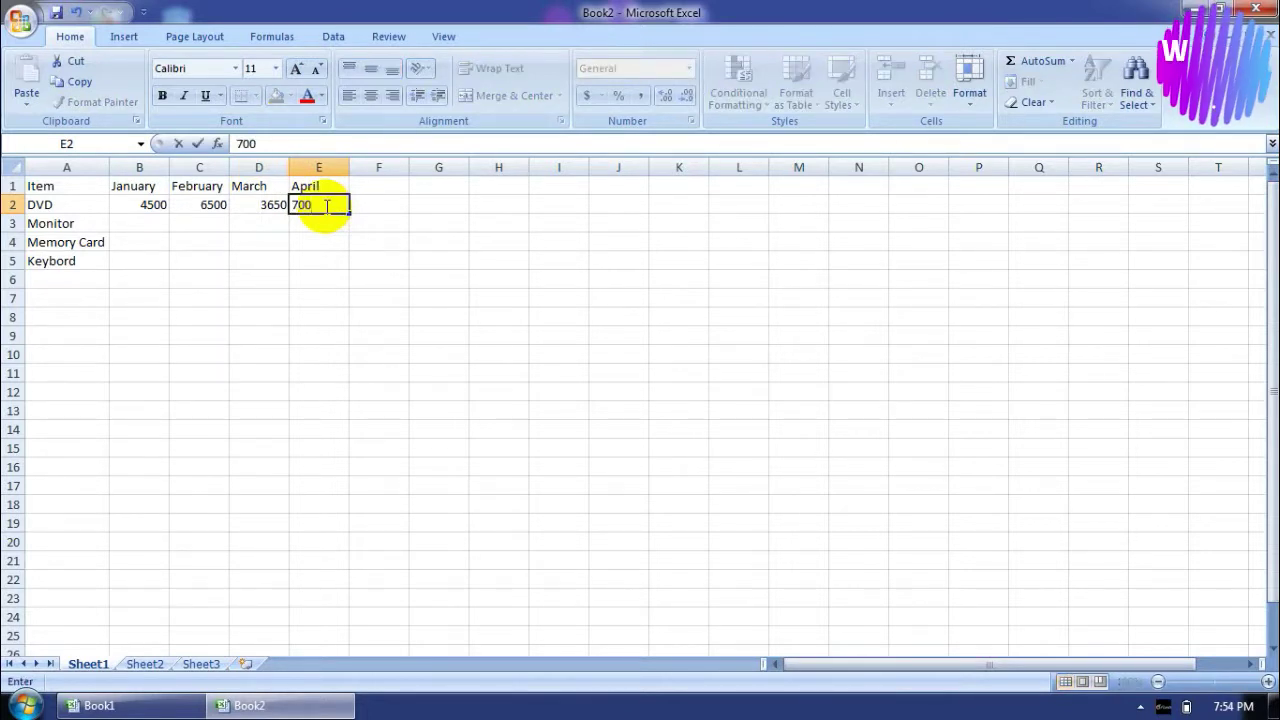
text(0)
click(146, 225)
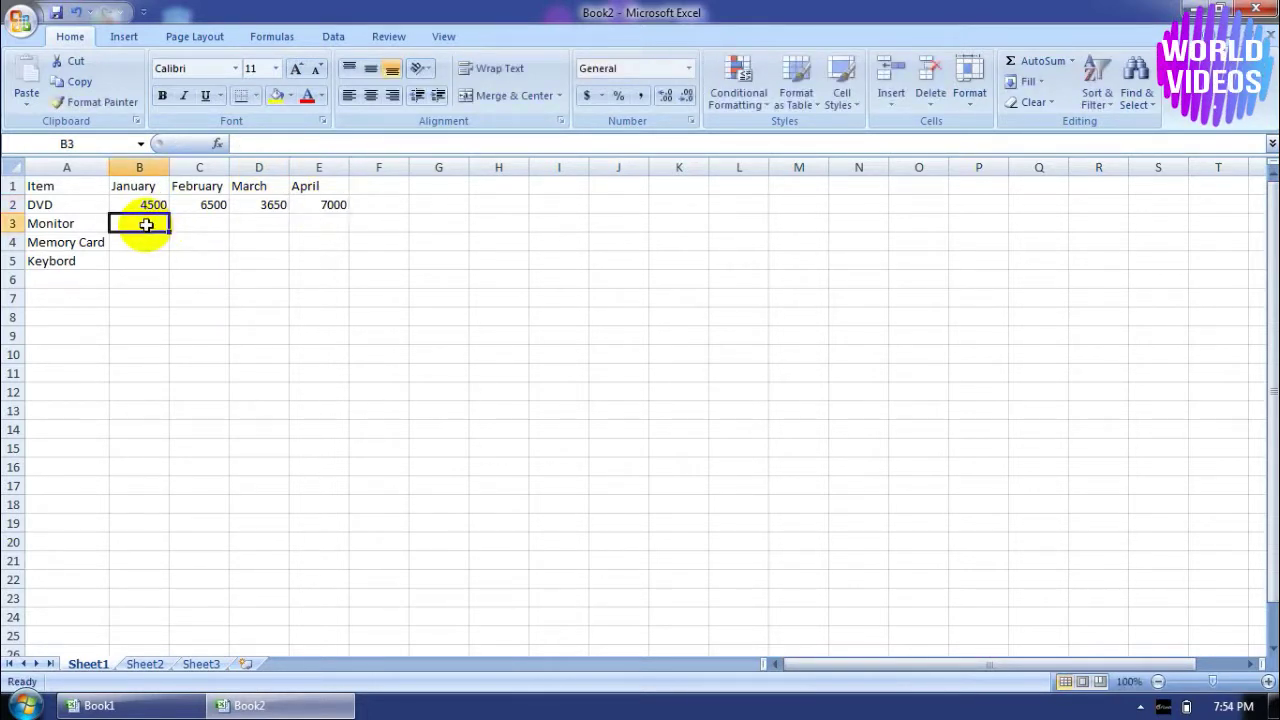
Step: Enter Monitor's January–April sales: 6500, 4500, 3750, 6820
text(6)
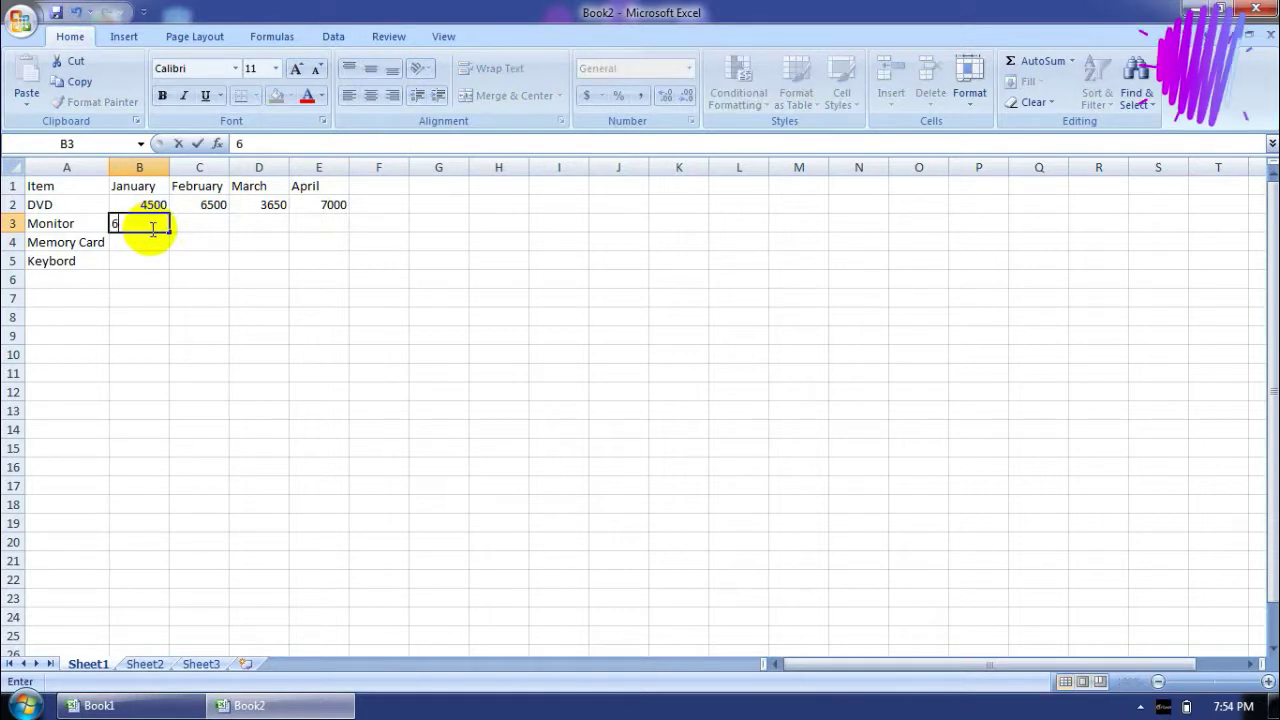
text(500)
click(200, 229)
text(4)
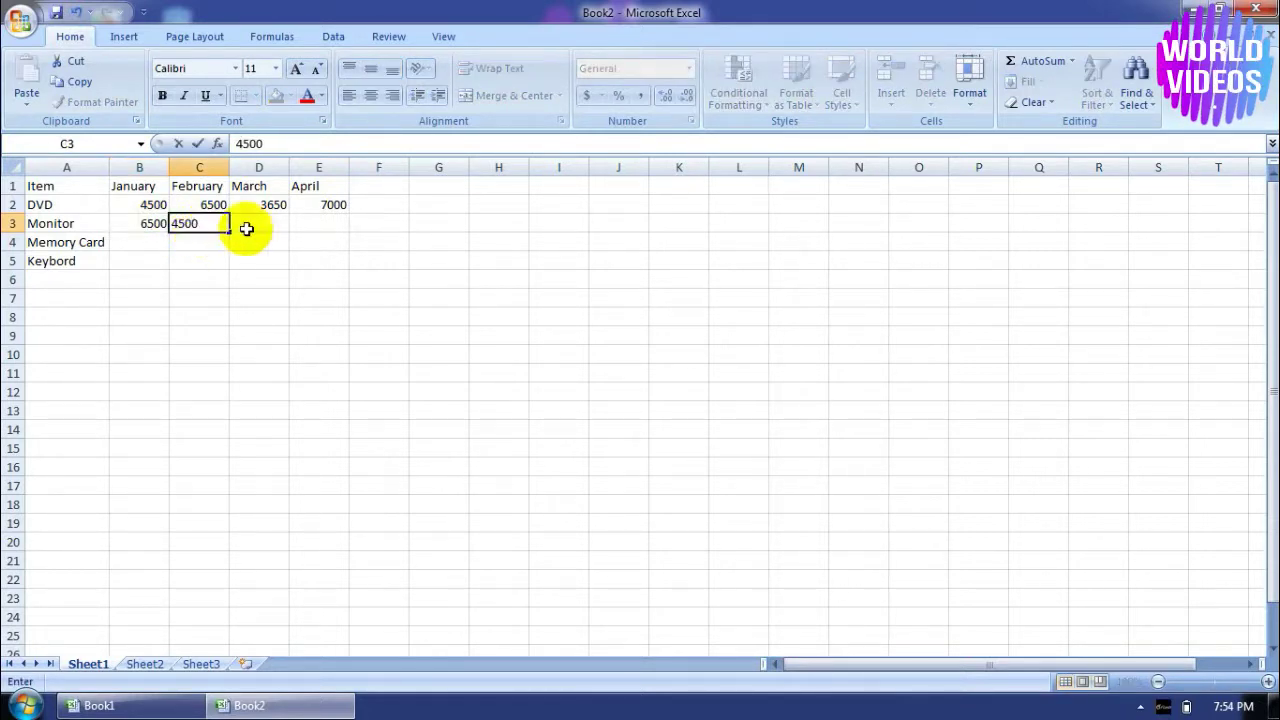
click(271, 227)
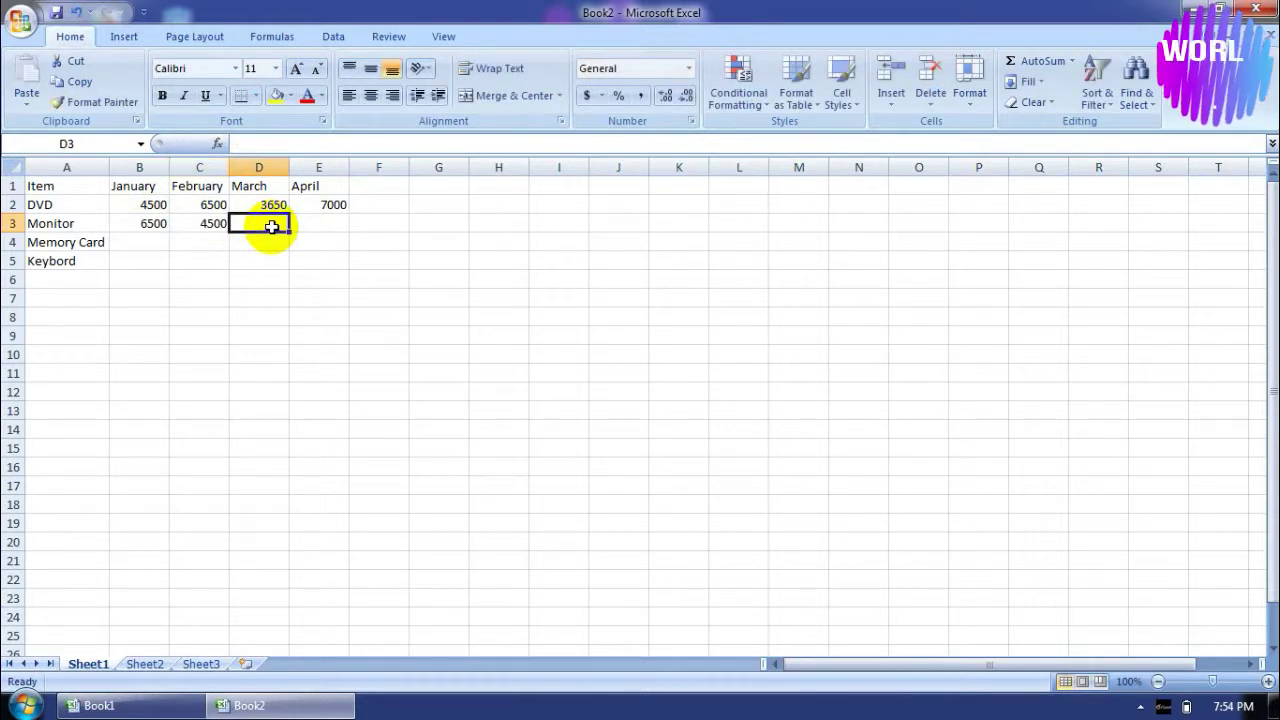
text(3750)
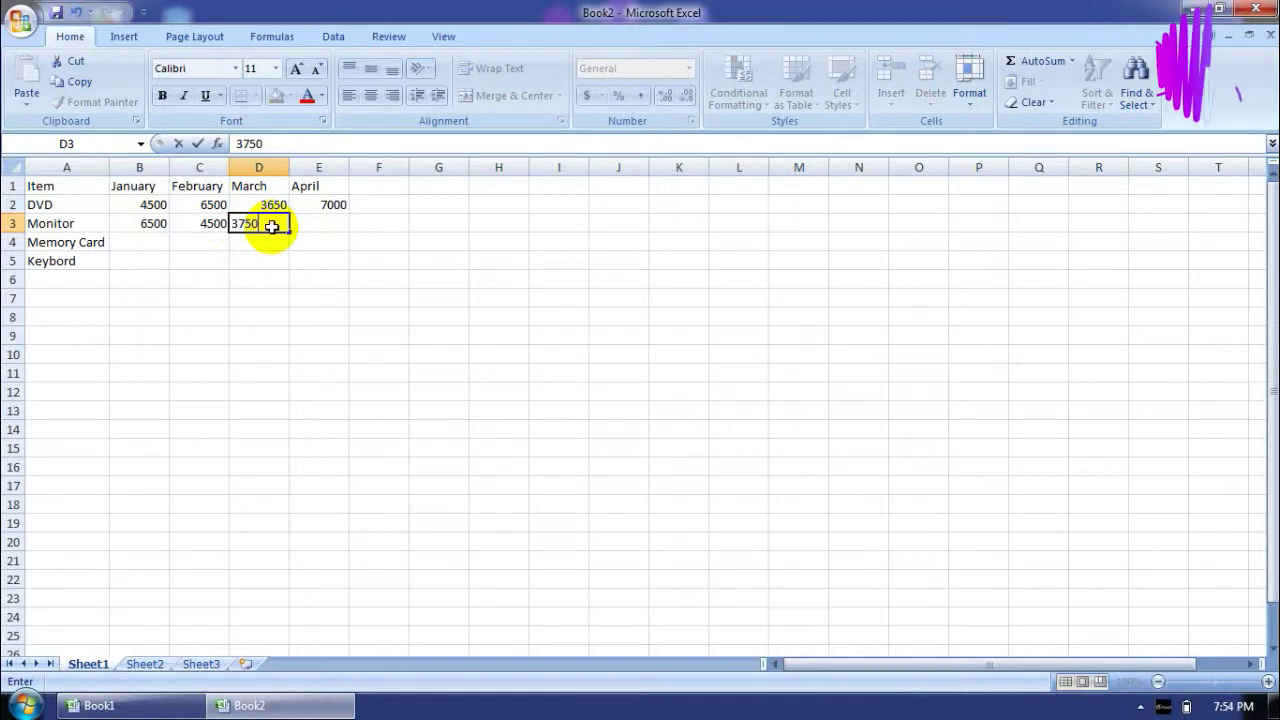
key(Tab)
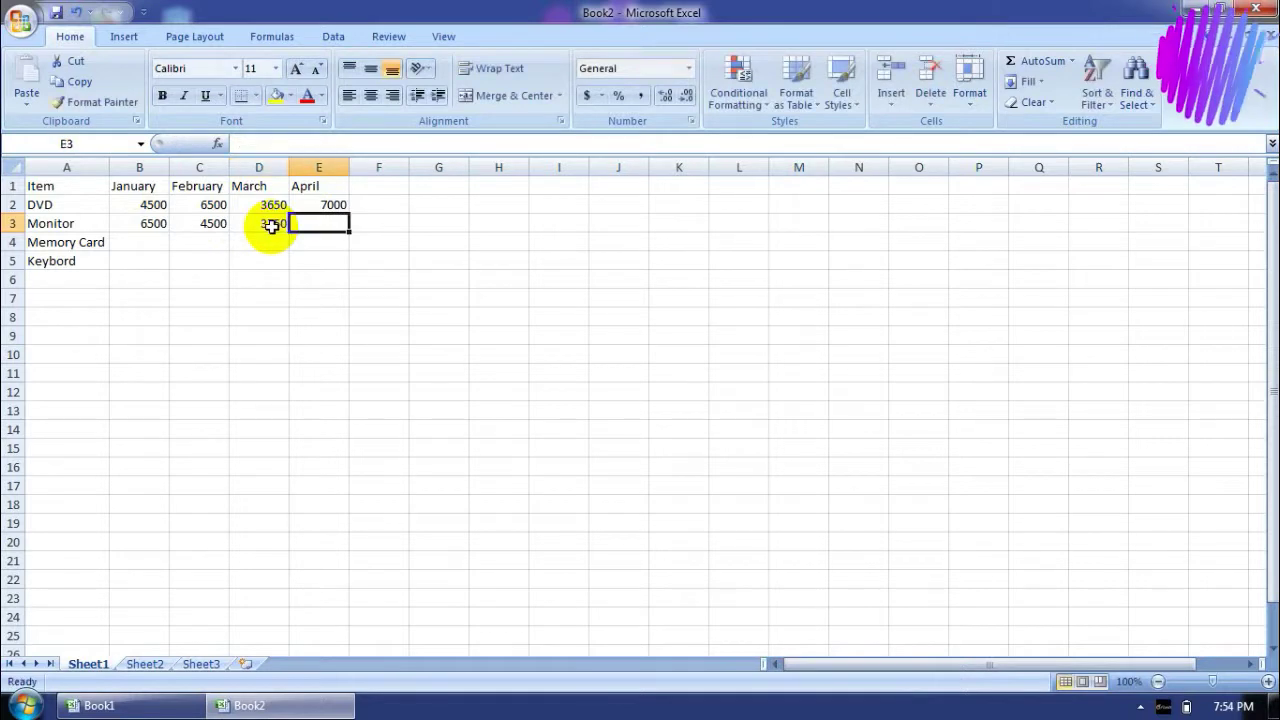
text(6820)
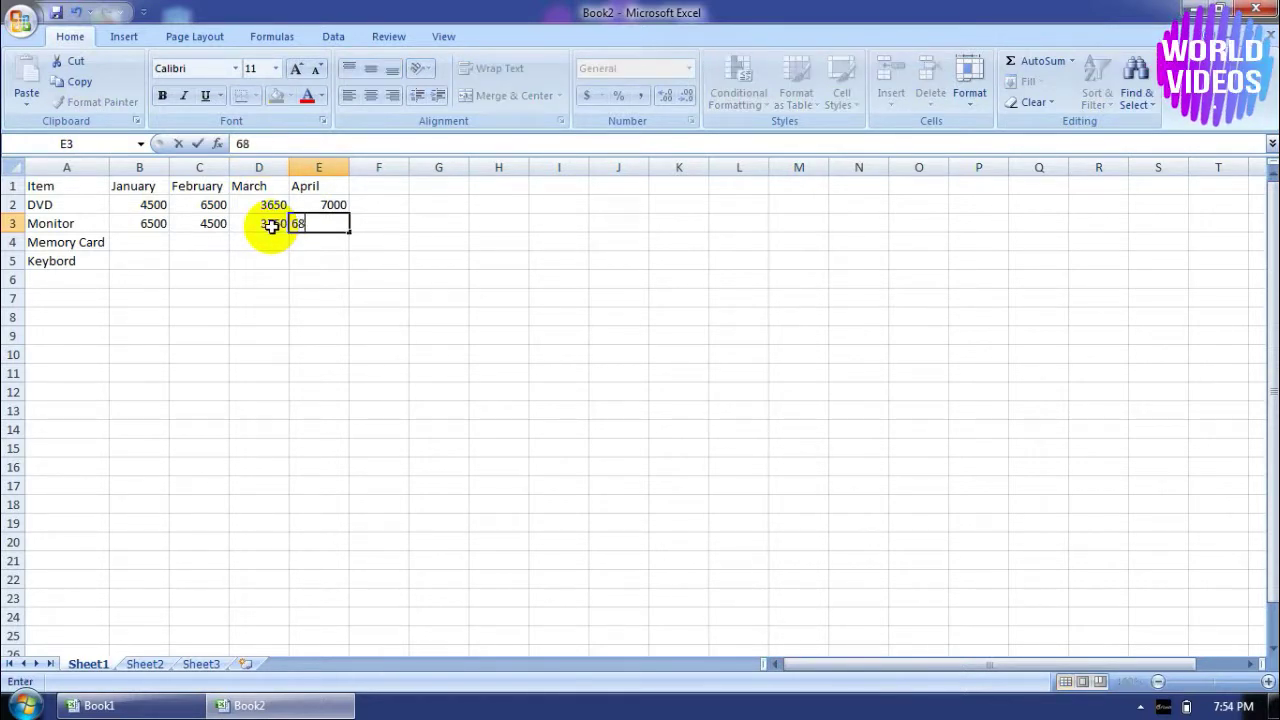
click(148, 245)
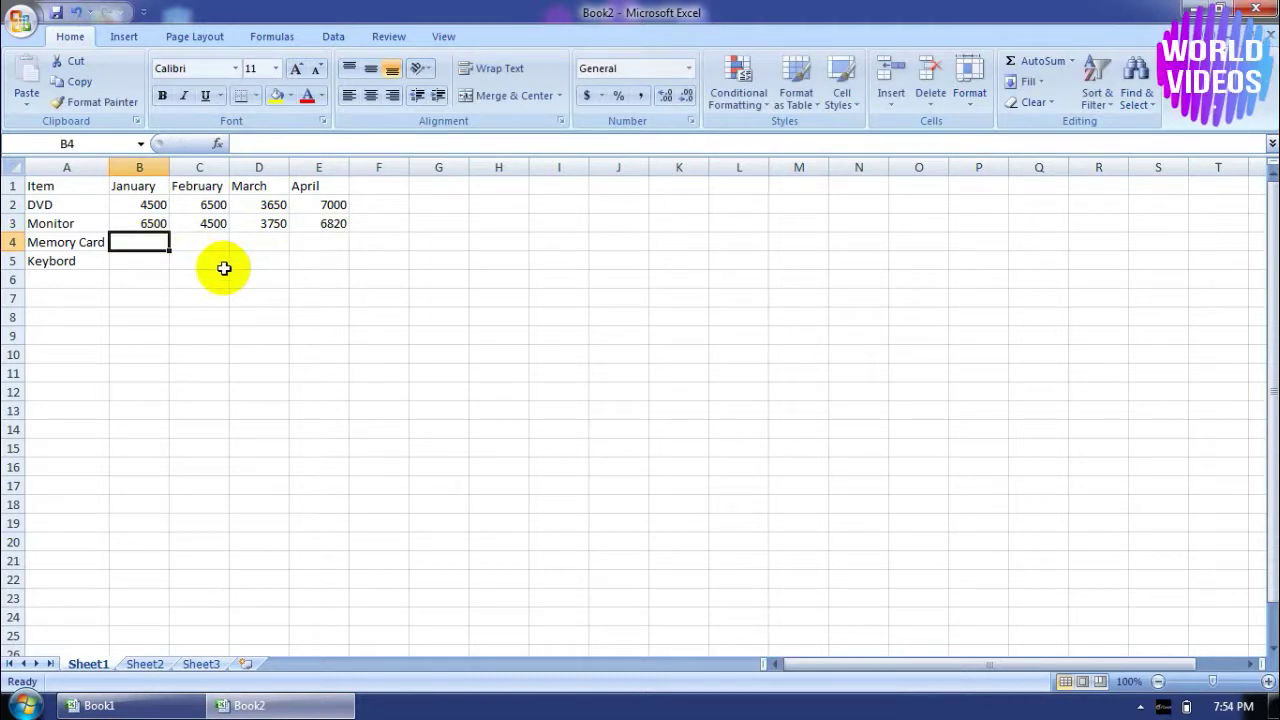
Step: Enter Memory Card's January–April sales: 5000, 1500, 4200, 5000
text(5)
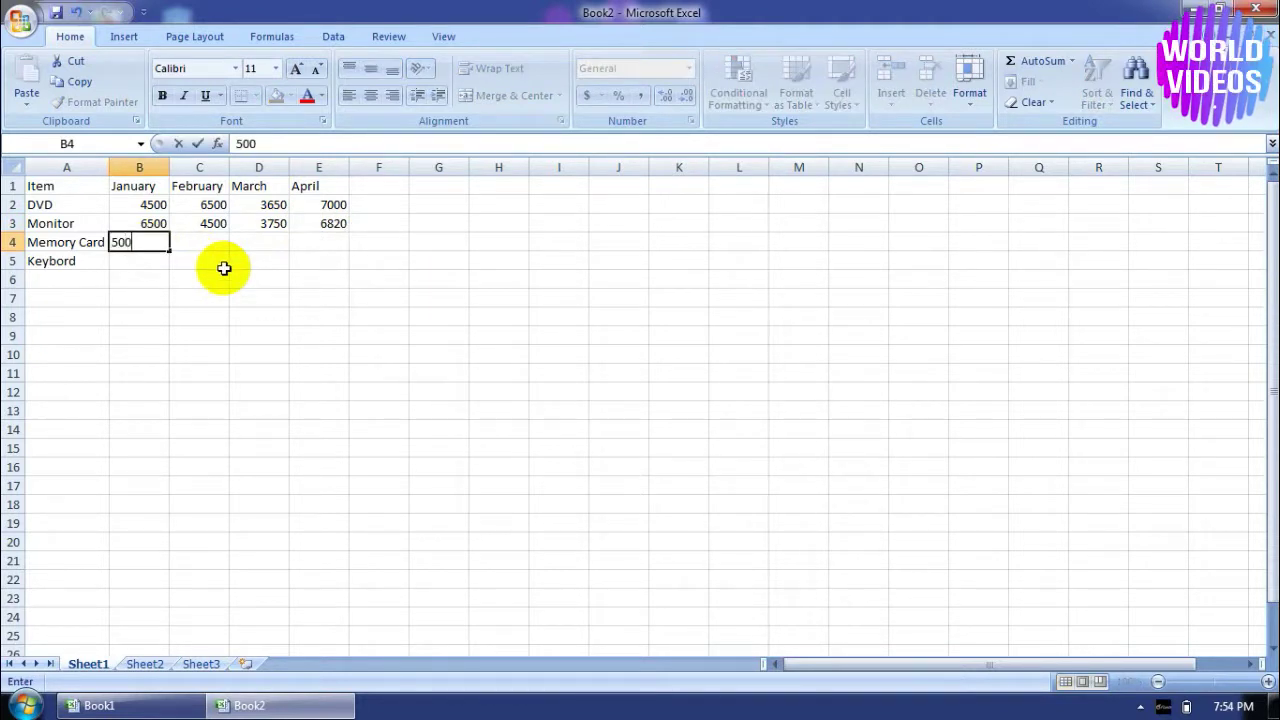
text(0)
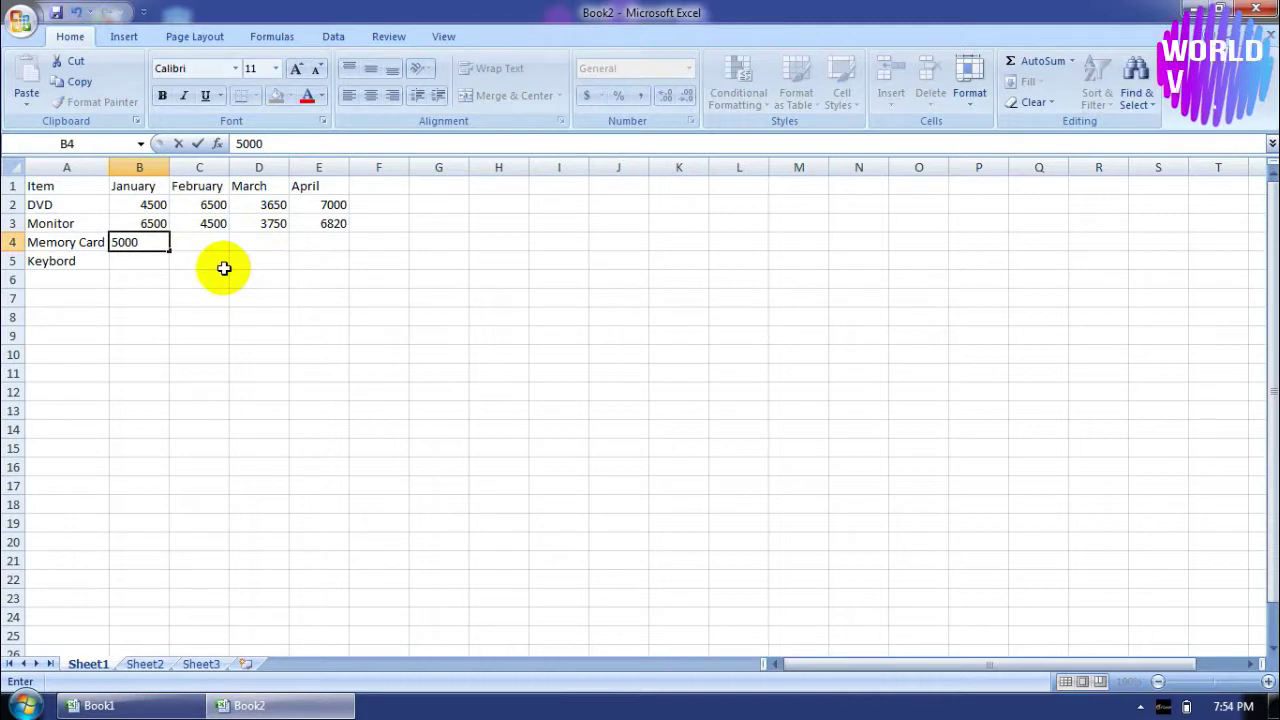
click(208, 242)
text(1500)
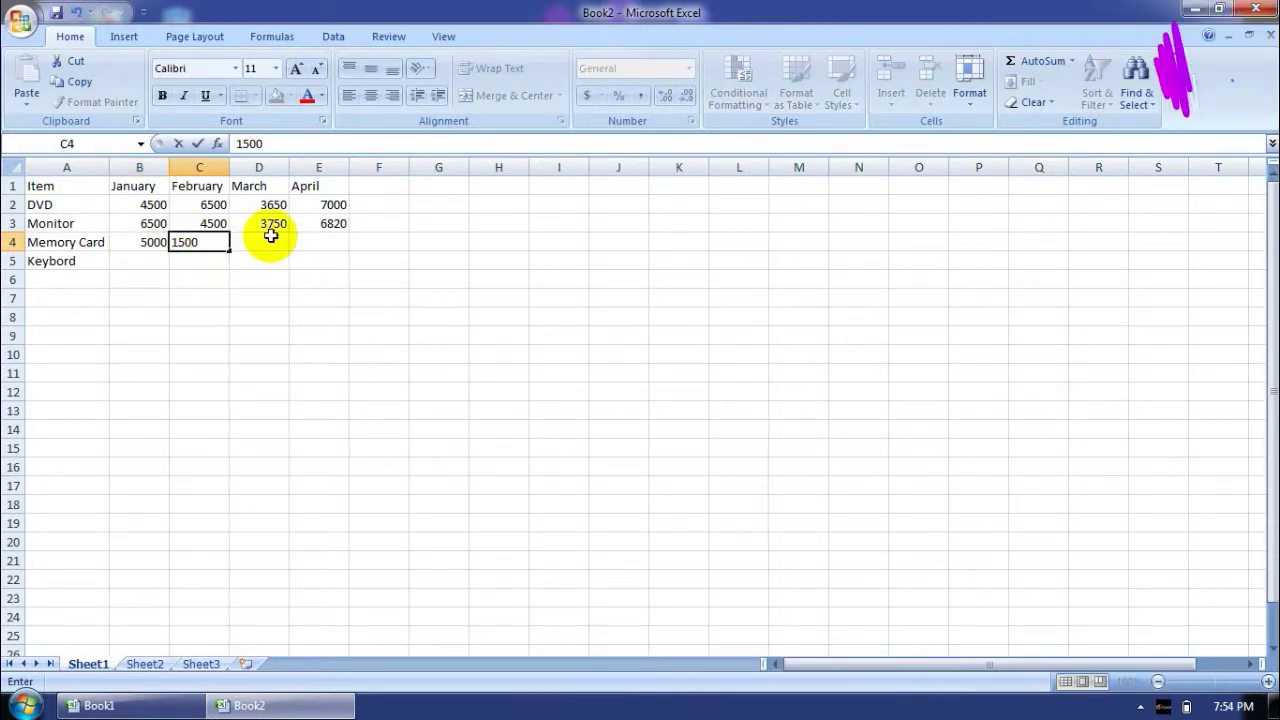
click(272, 244)
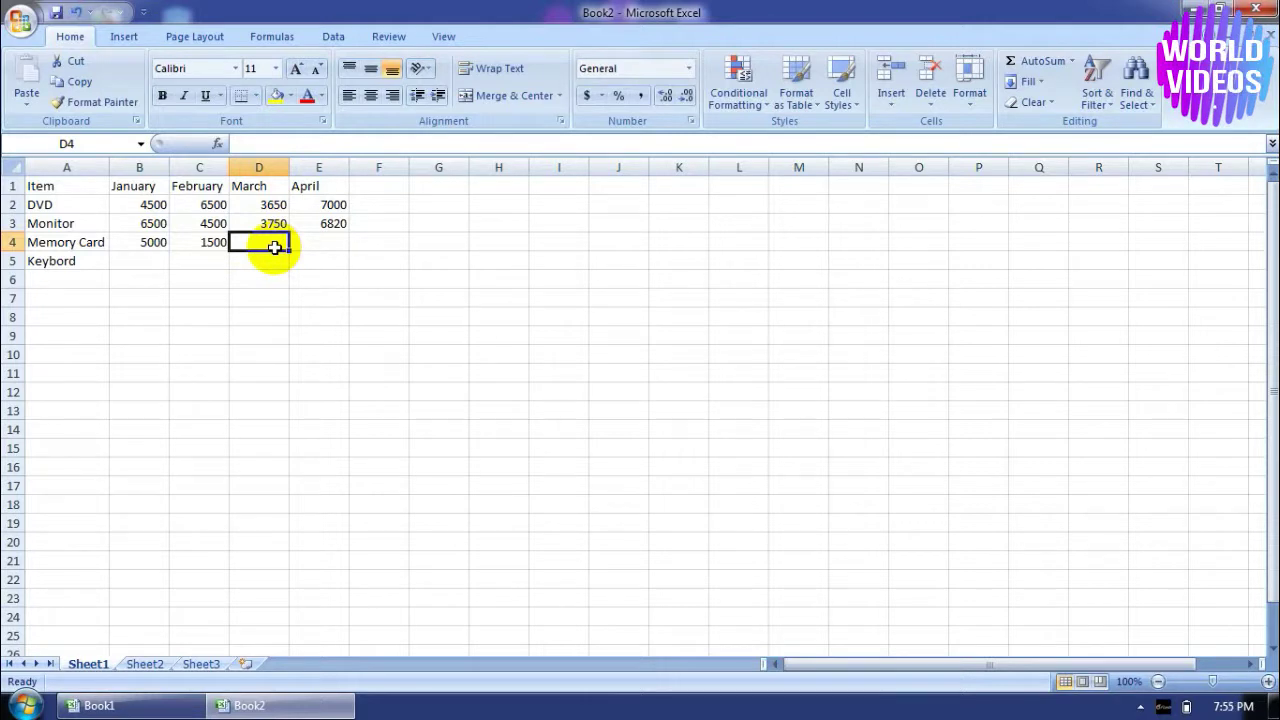
text(420)
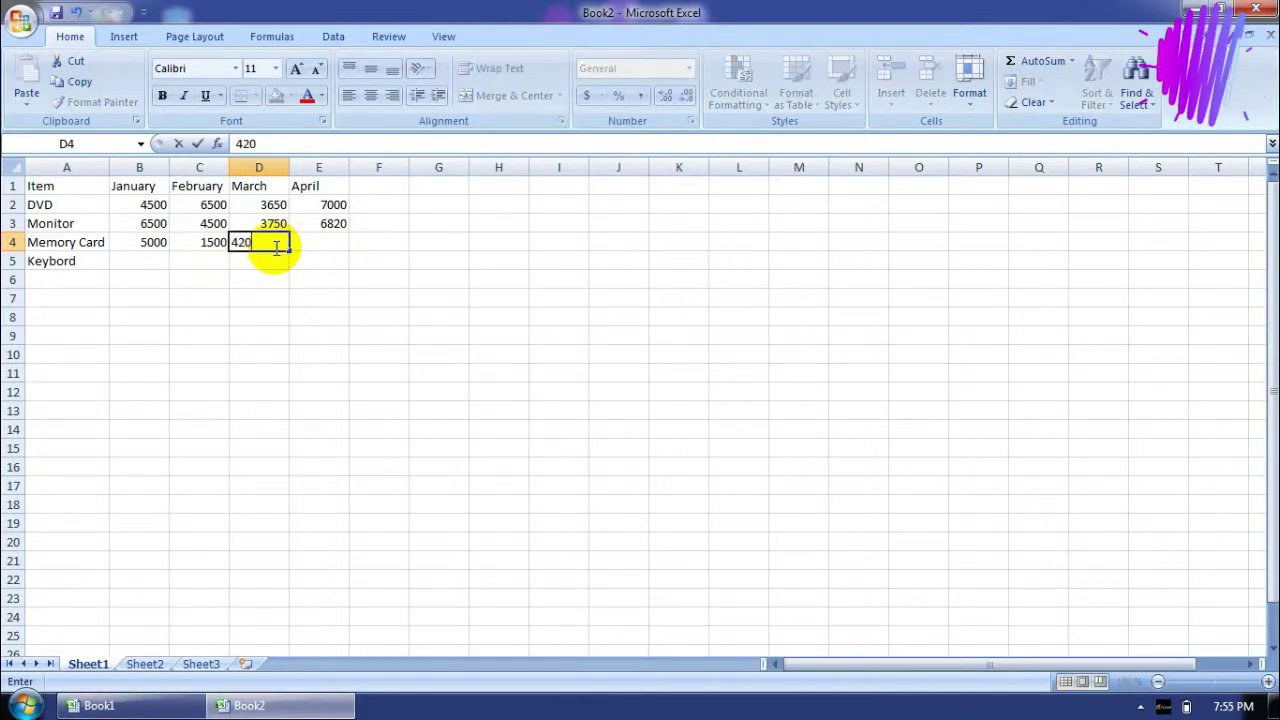
text(0)
click(308, 255)
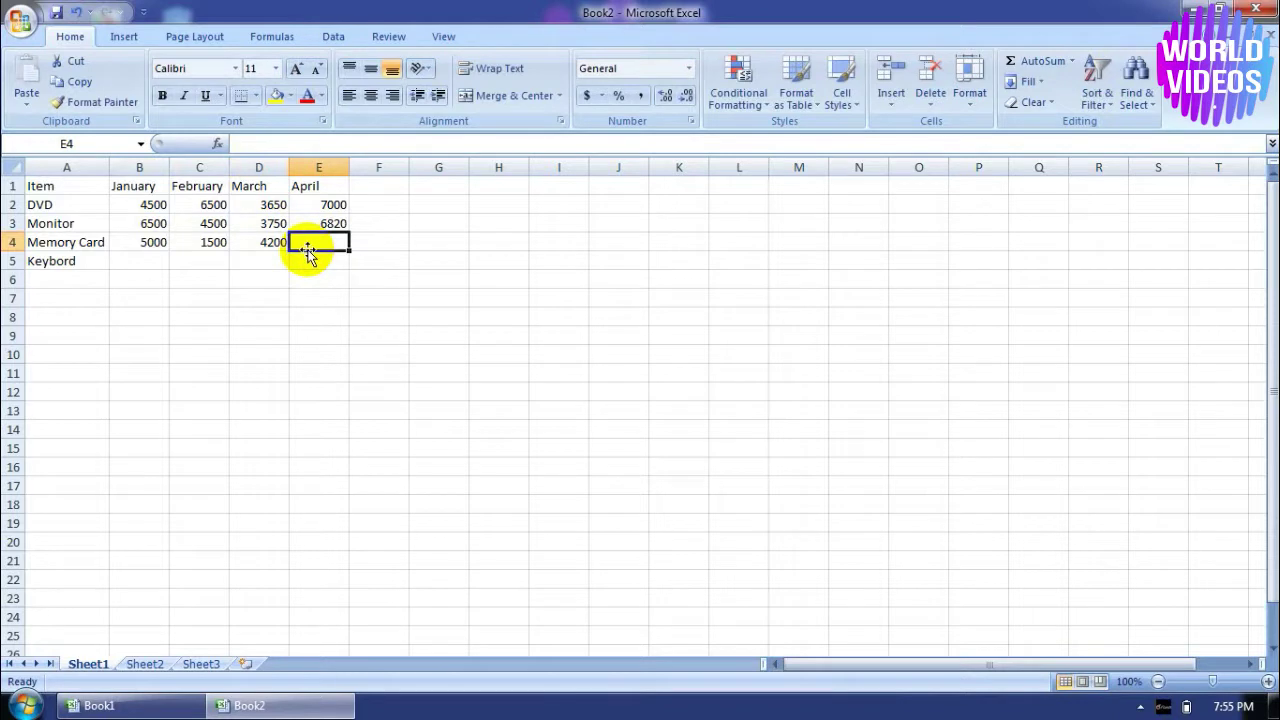
text(5000)
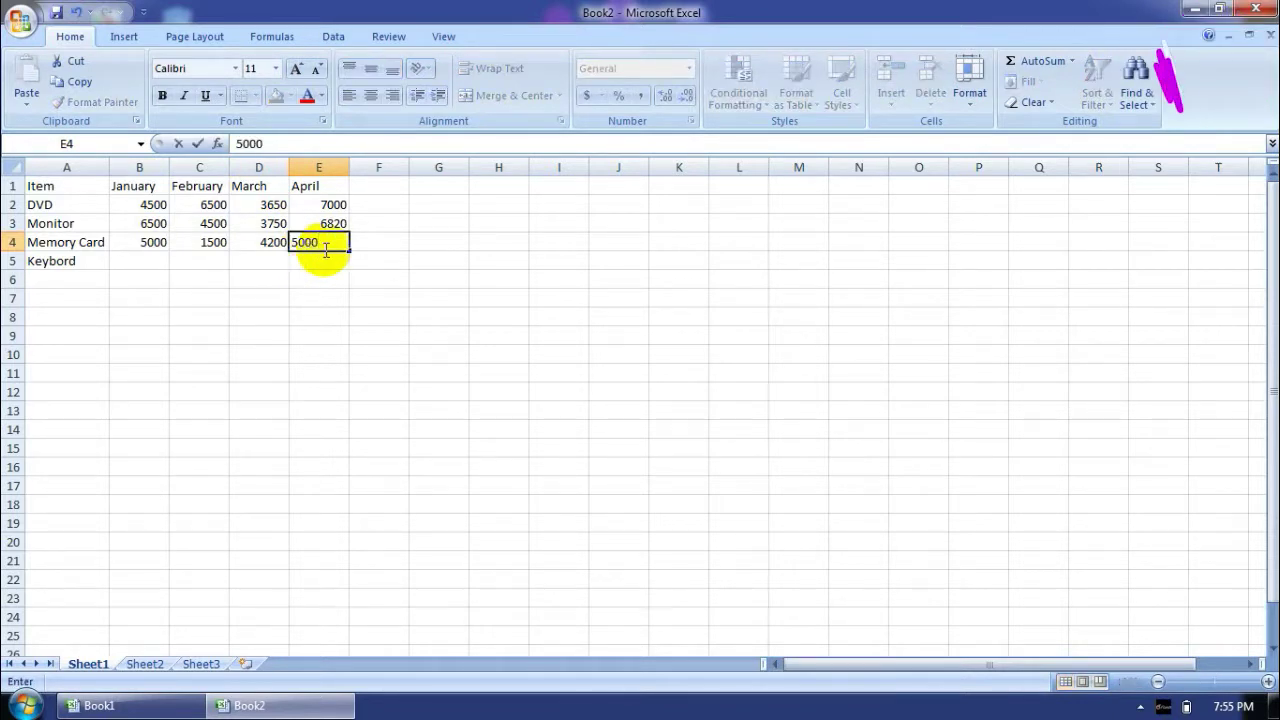
click(150, 261)
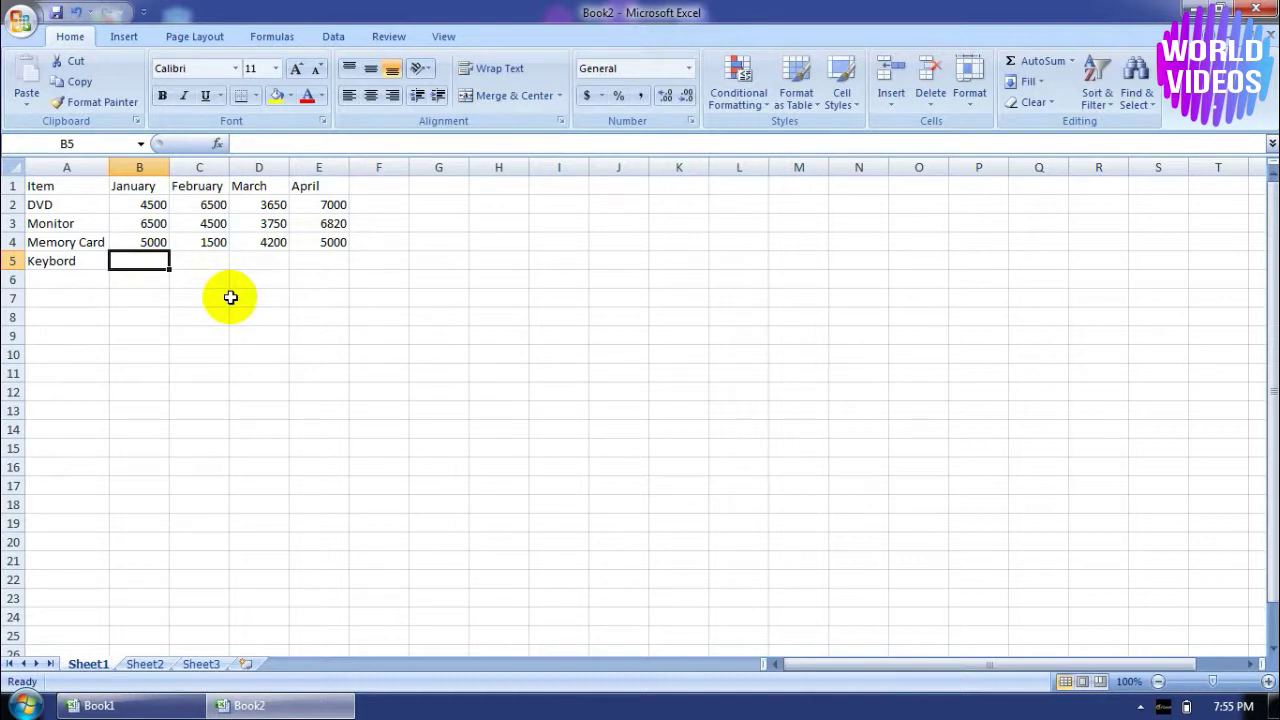
Step: Enter Keybord's January–April sales: 8000, 1400, 9800, 5200
text(8000)
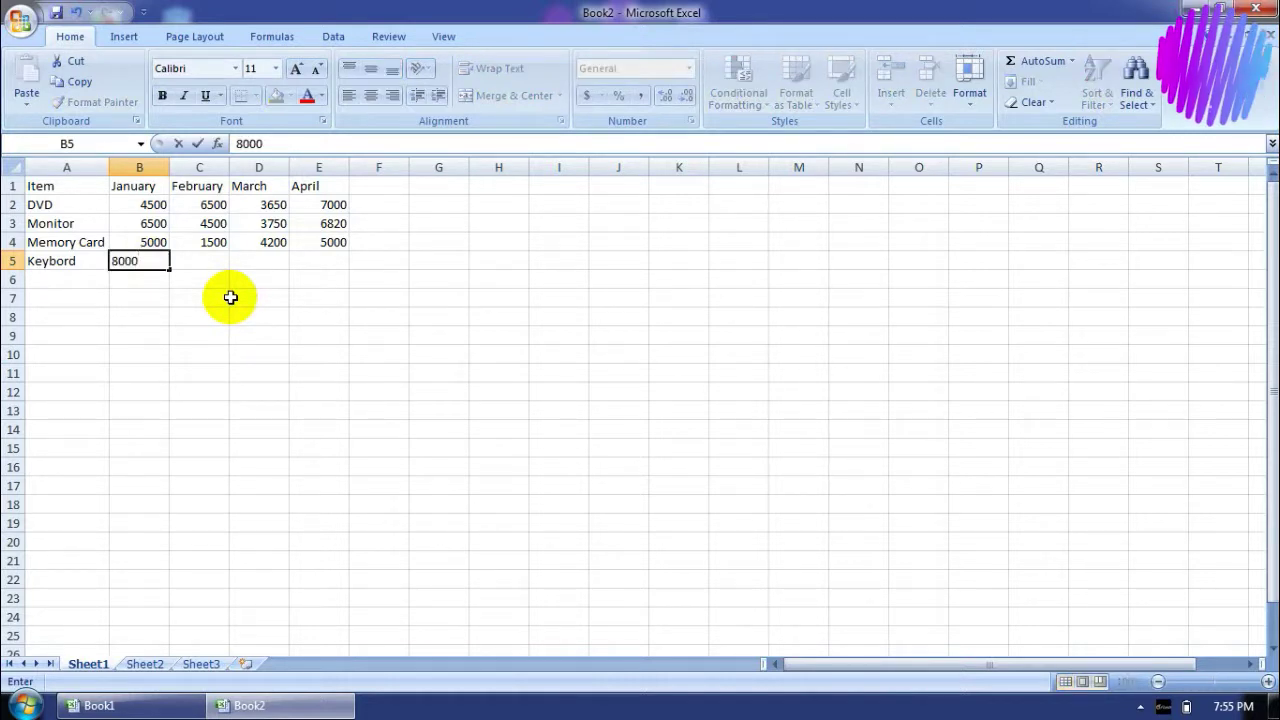
key(Tab)
text(14)
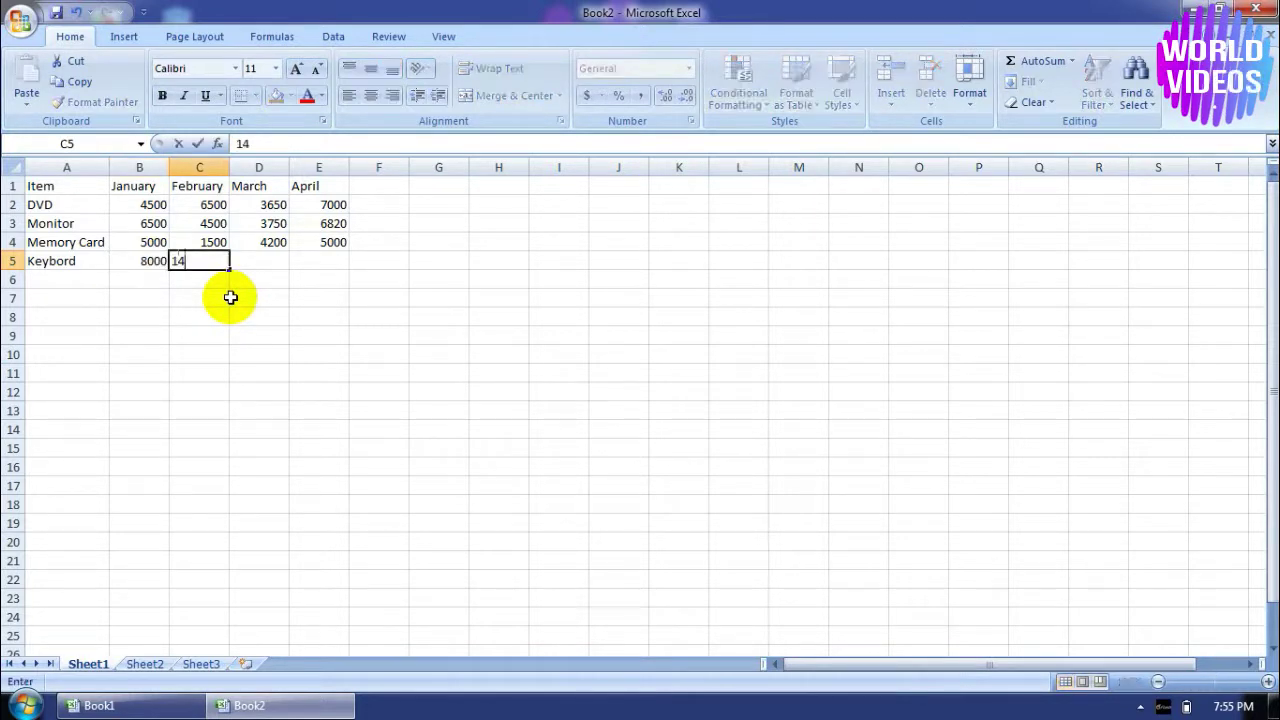
key(Tab)
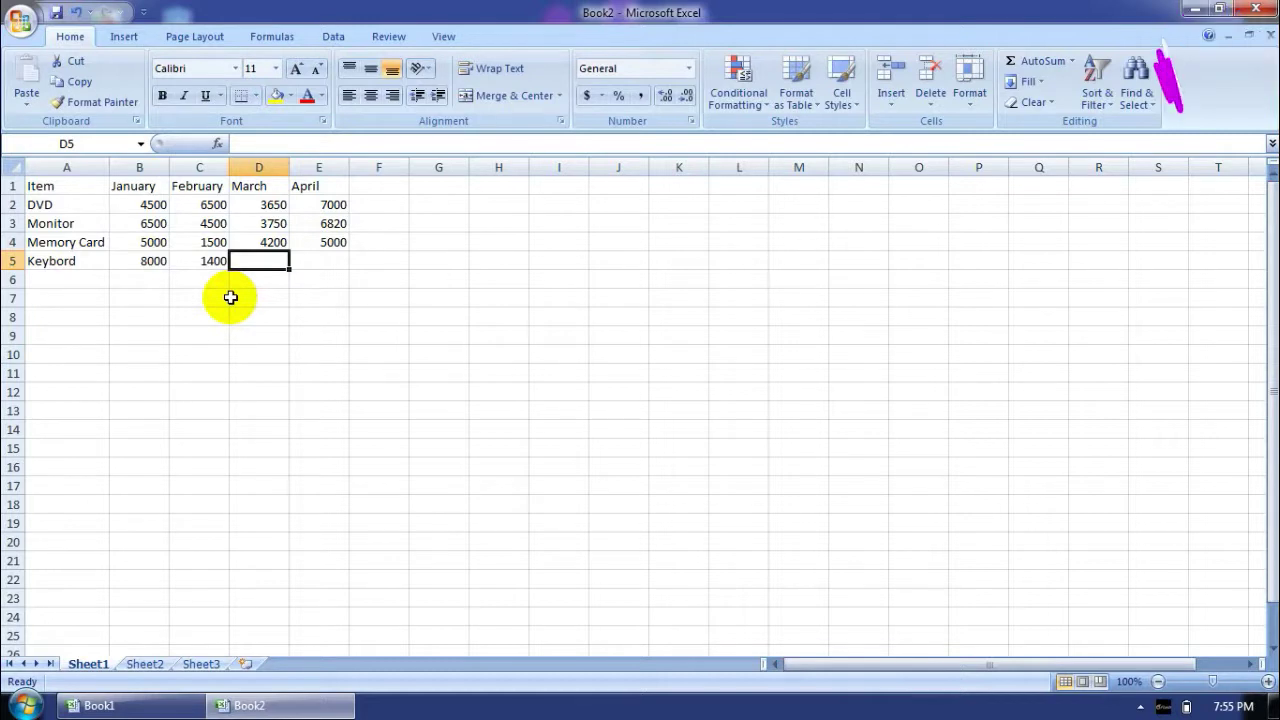
text(9800)
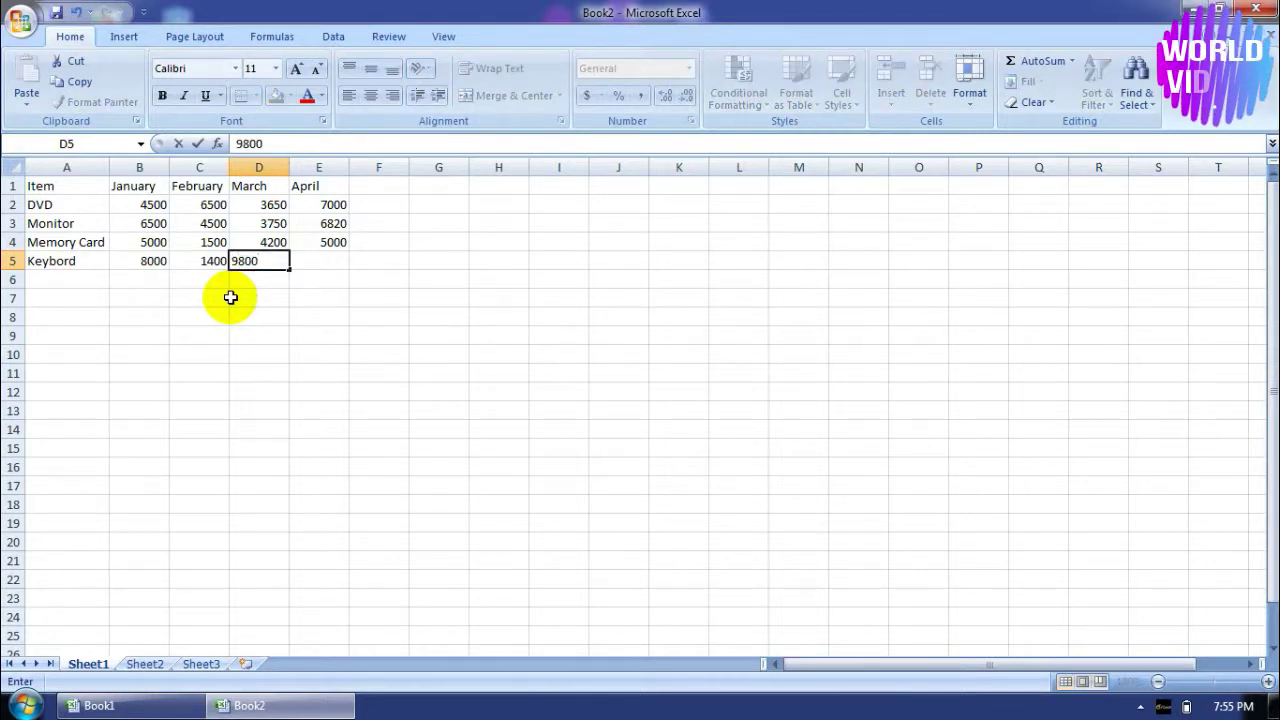
key(Tab)
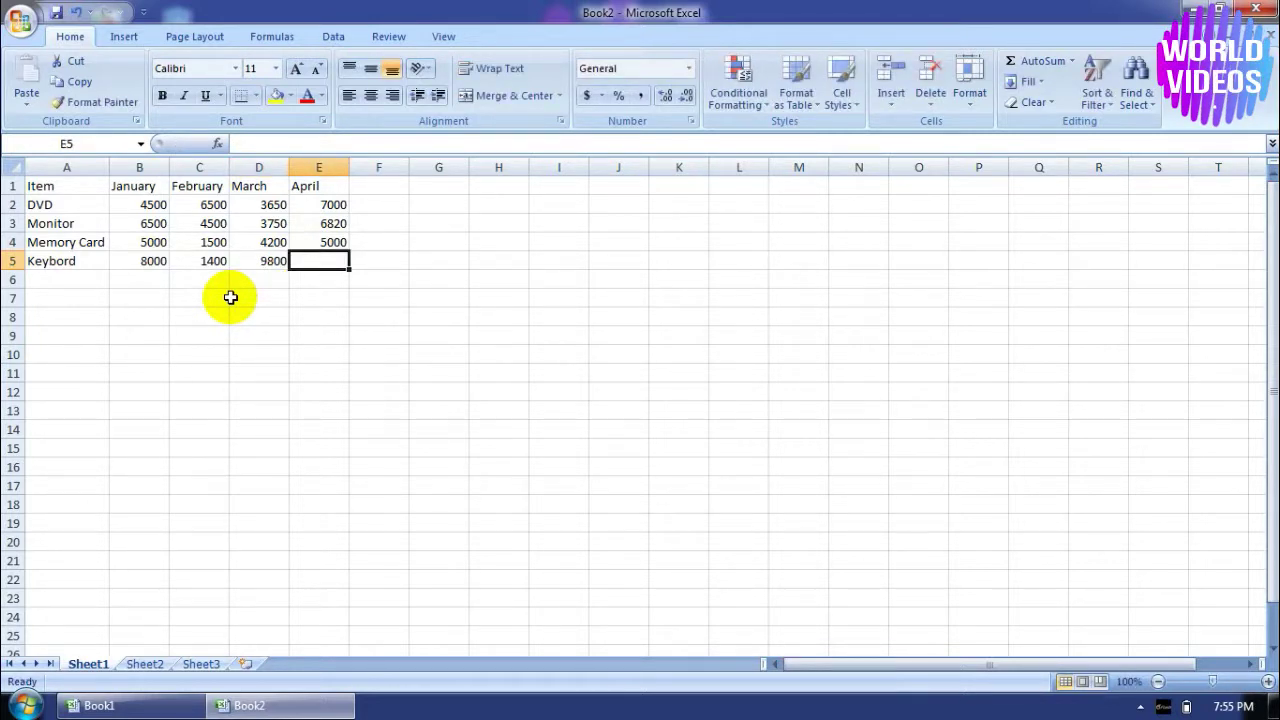
text(5200)
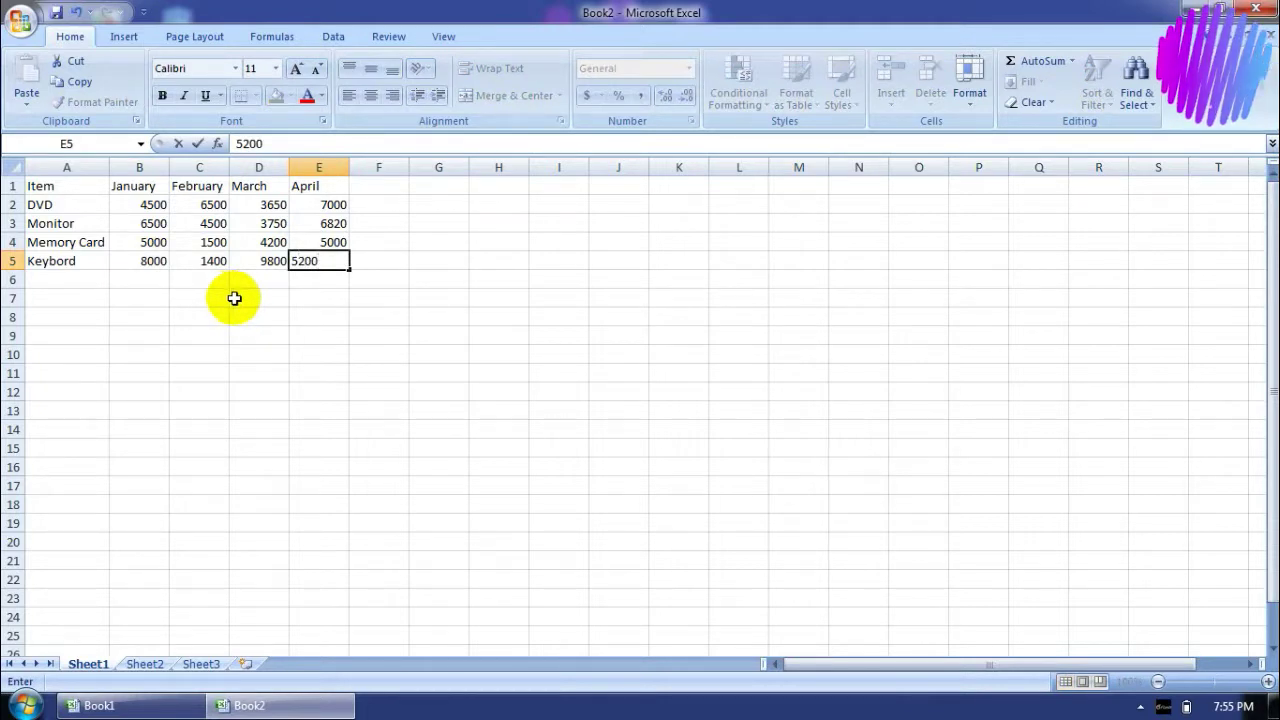
click(362, 262)
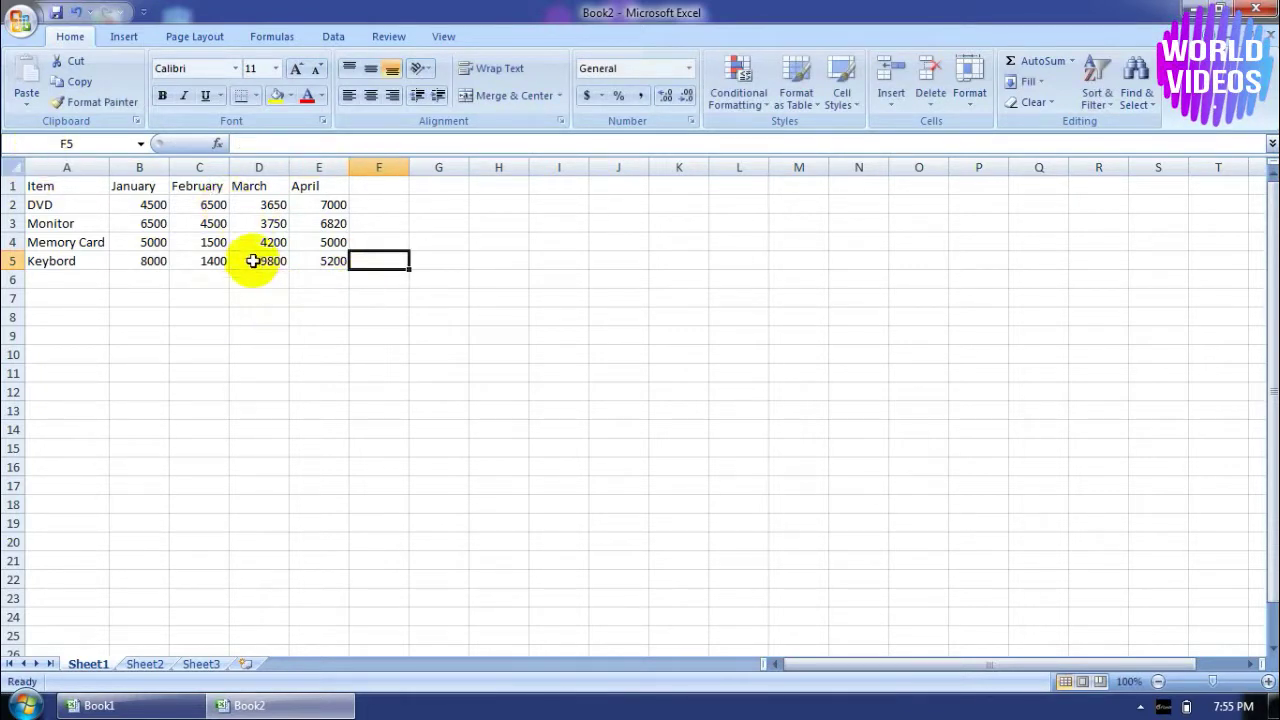
Step: Add the Average heading in G1, correcting it to a capital A
click(388, 188)
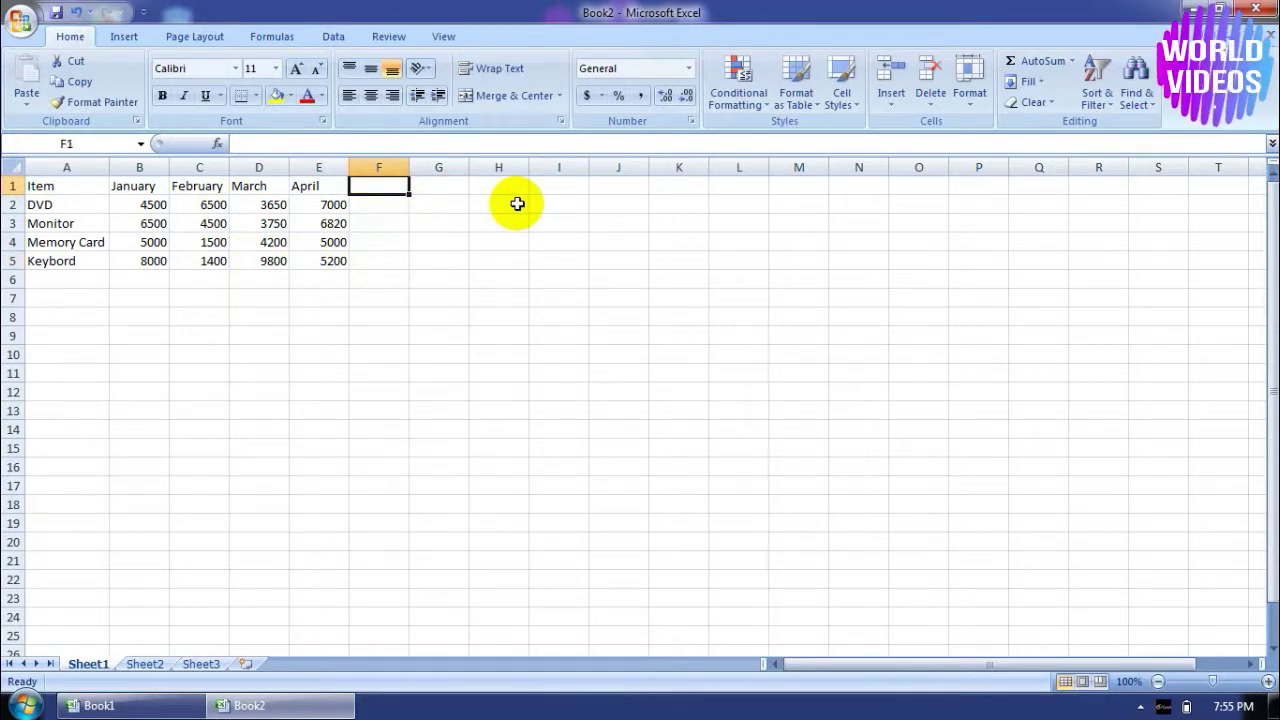
text(Aver)
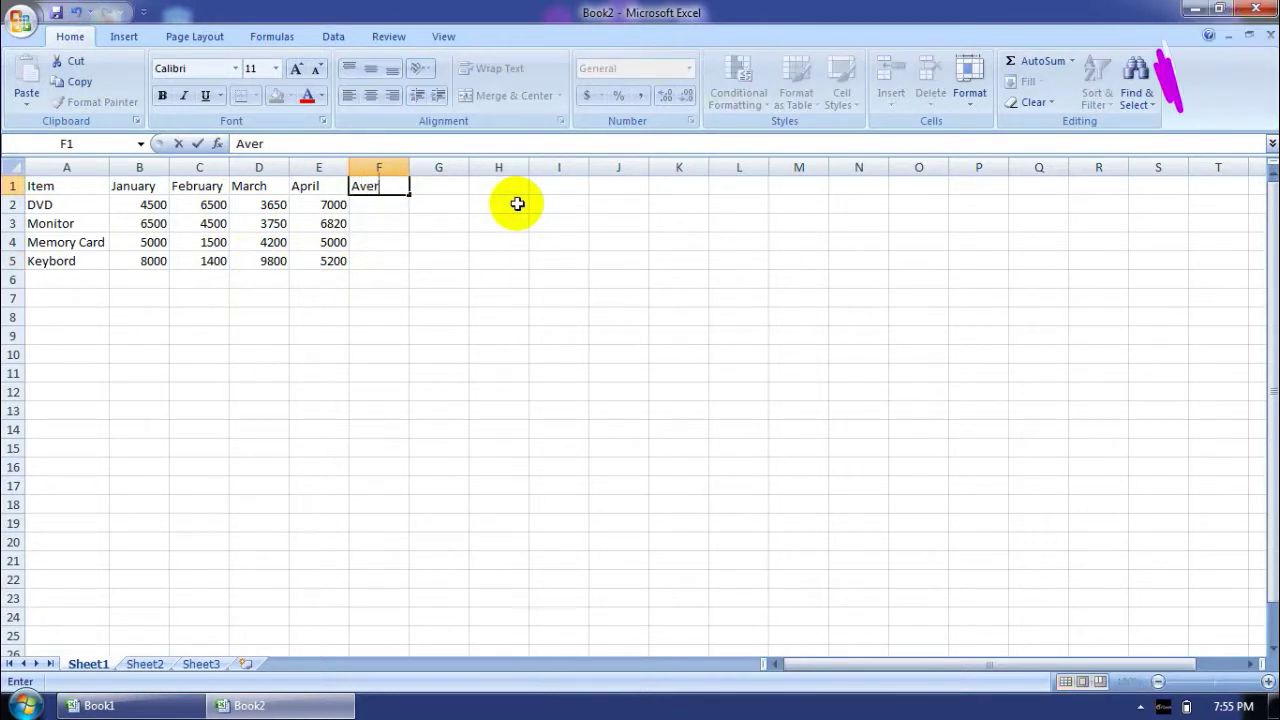
text(age)
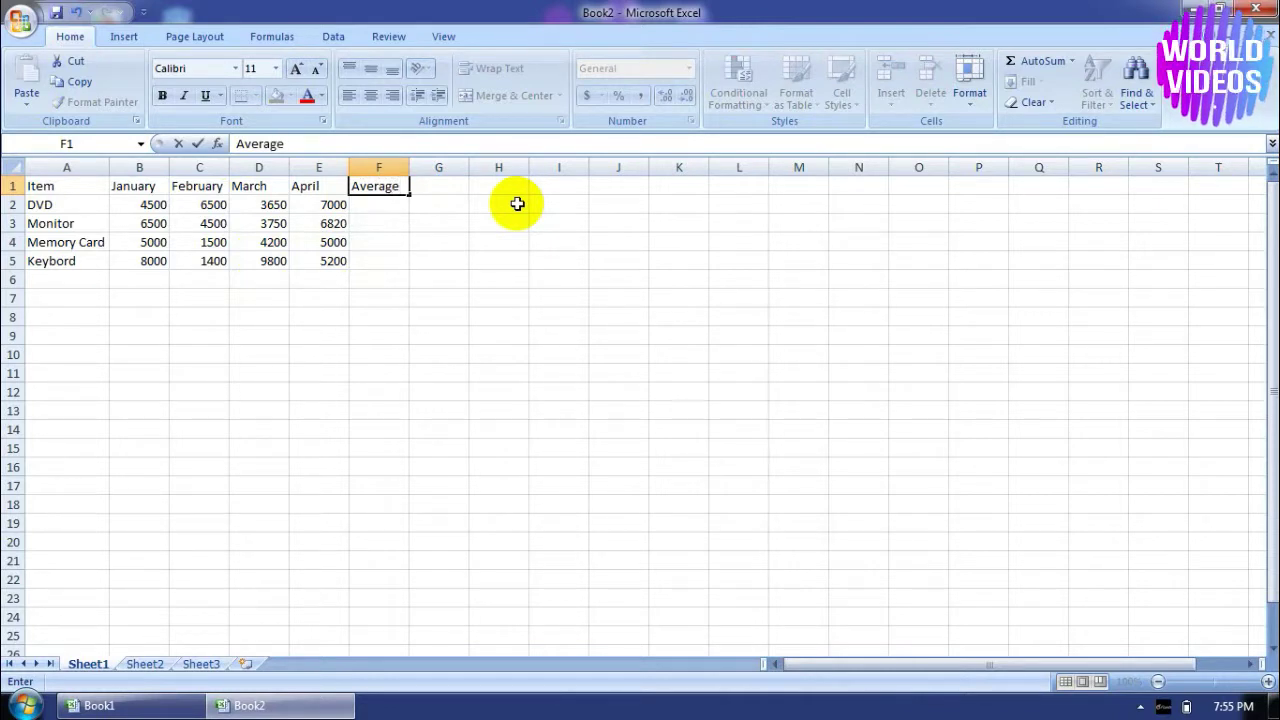
key(Tab)
text(average)
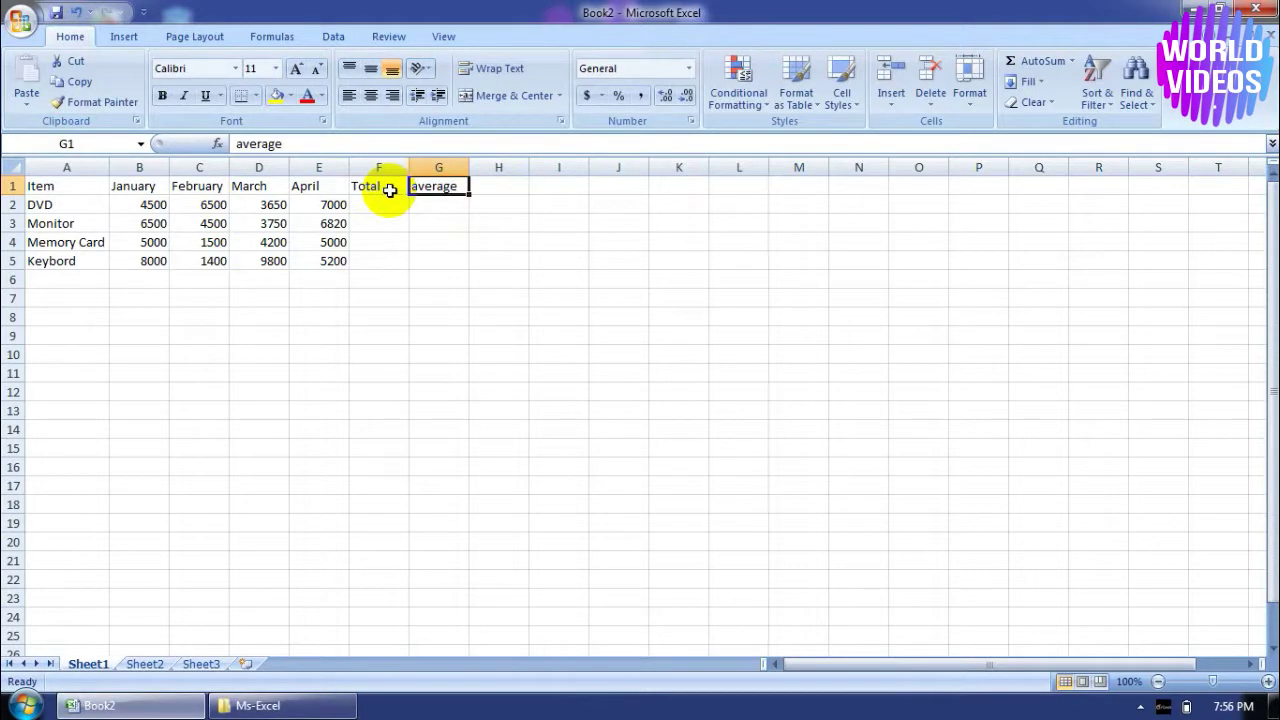
double_click(418, 187)
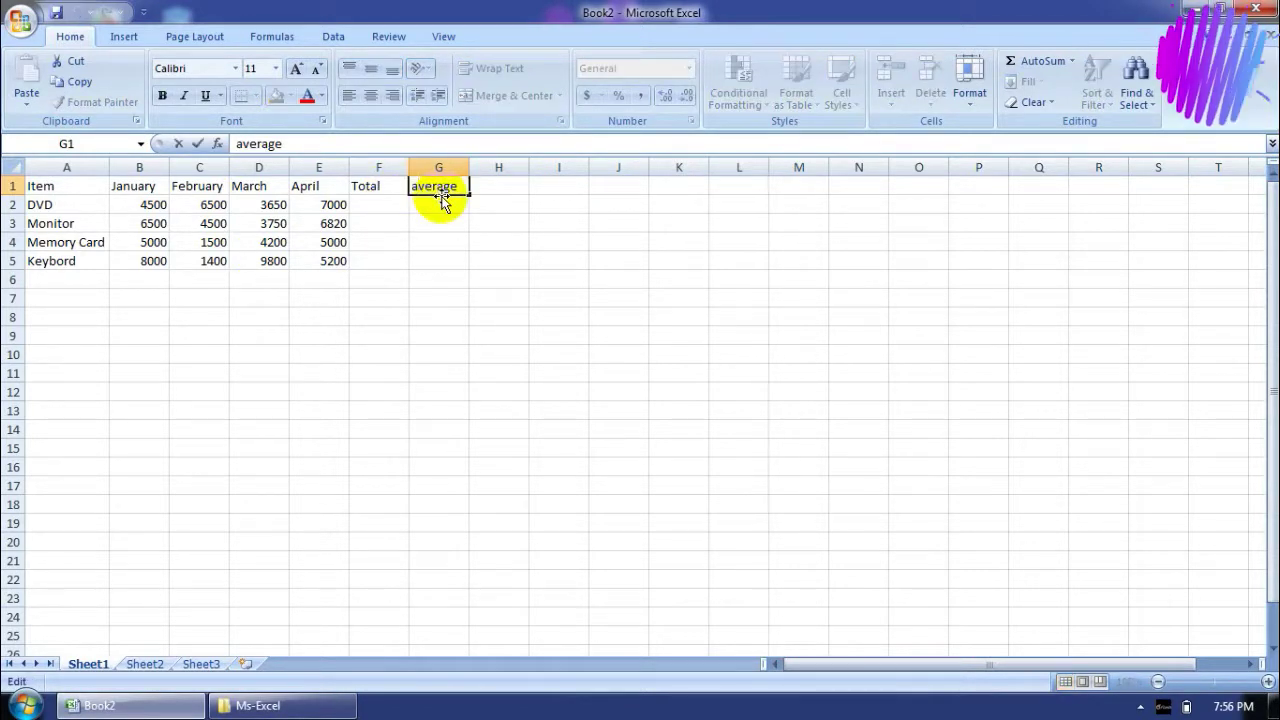
key(BackSpace)
text(A)
click(505, 178)
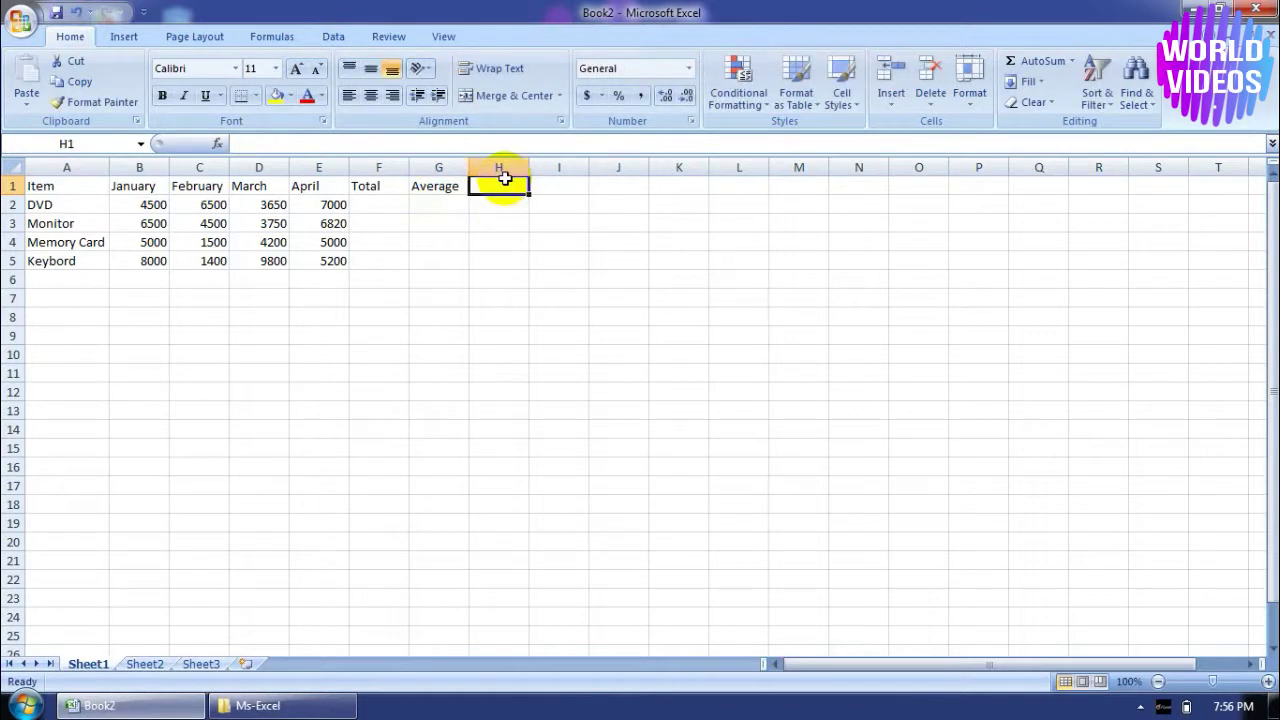
Step: Add Minimum in H1 and Maximum in I1, fixing the Minimum spelling
text(M)
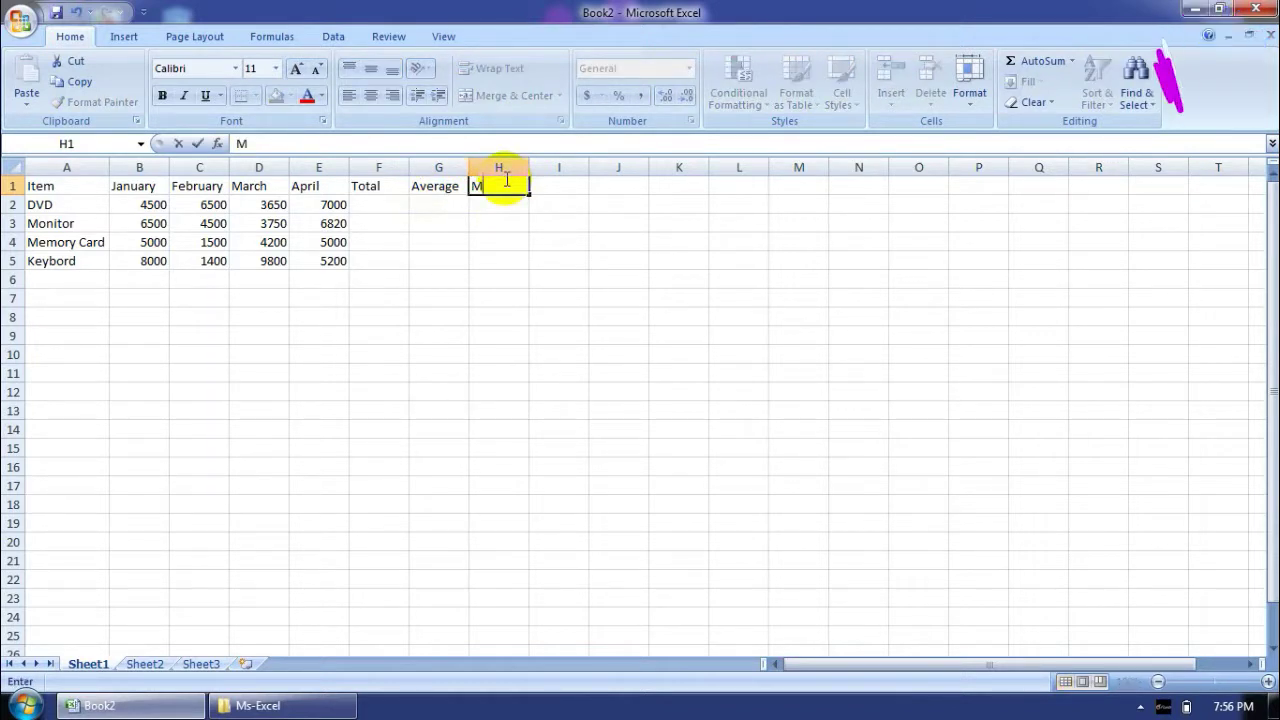
text(ini)
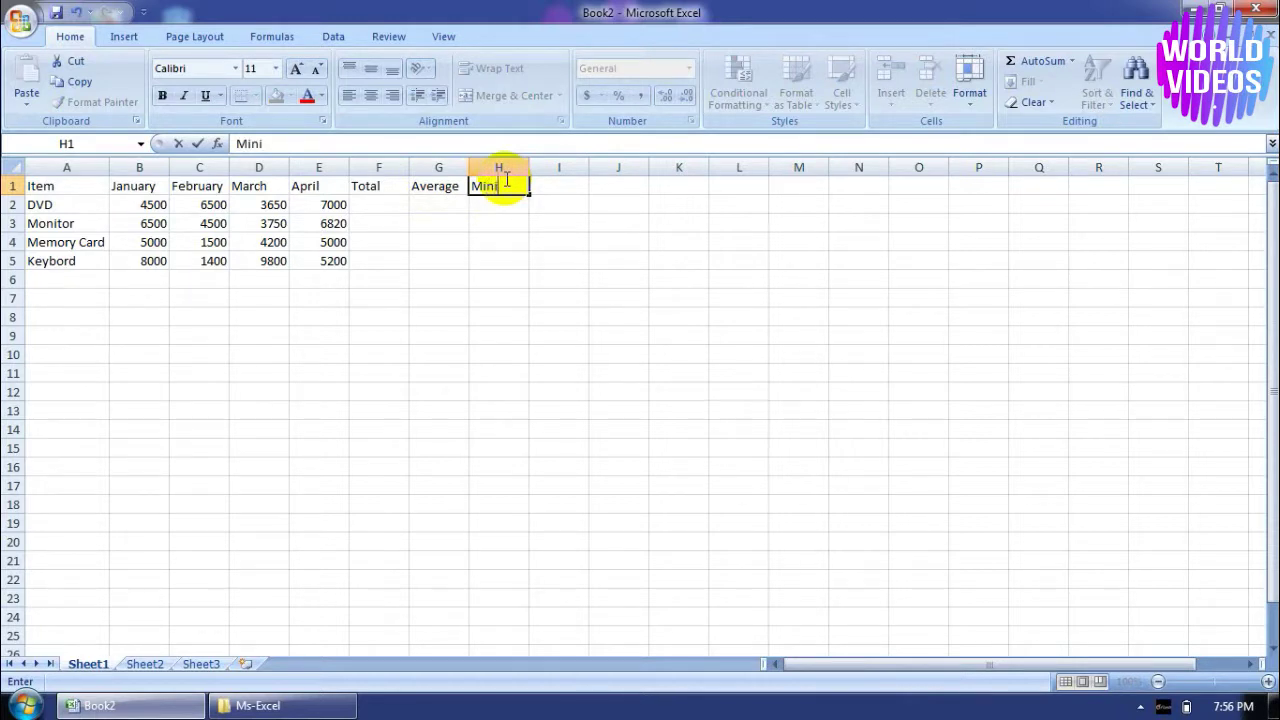
text(mam)
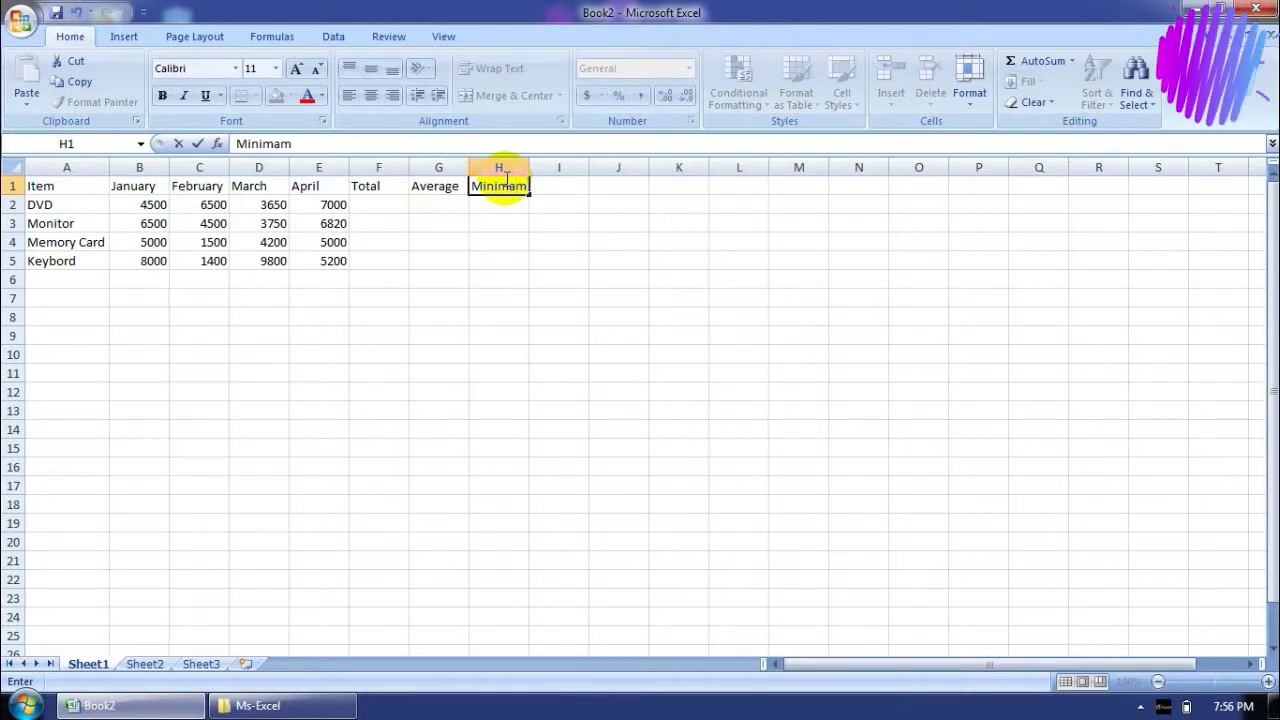
click(1070, 62)
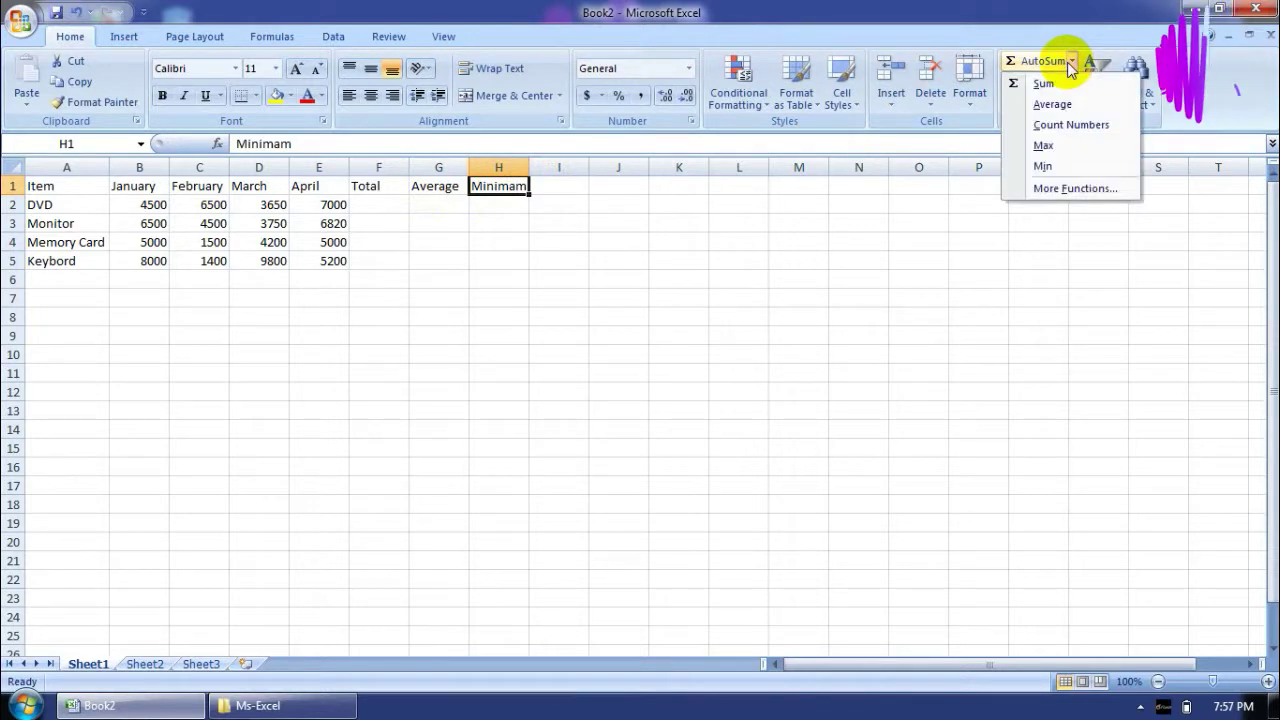
click(518, 186)
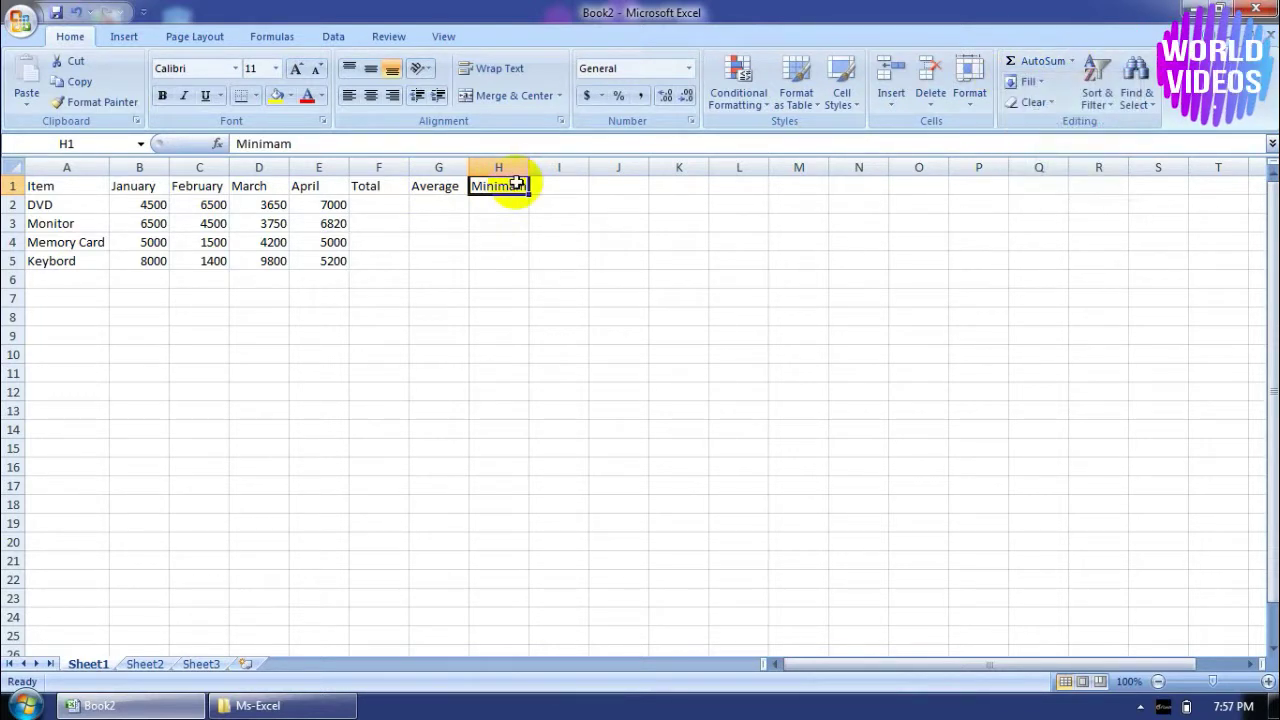
double_click(521, 186)
text(u)
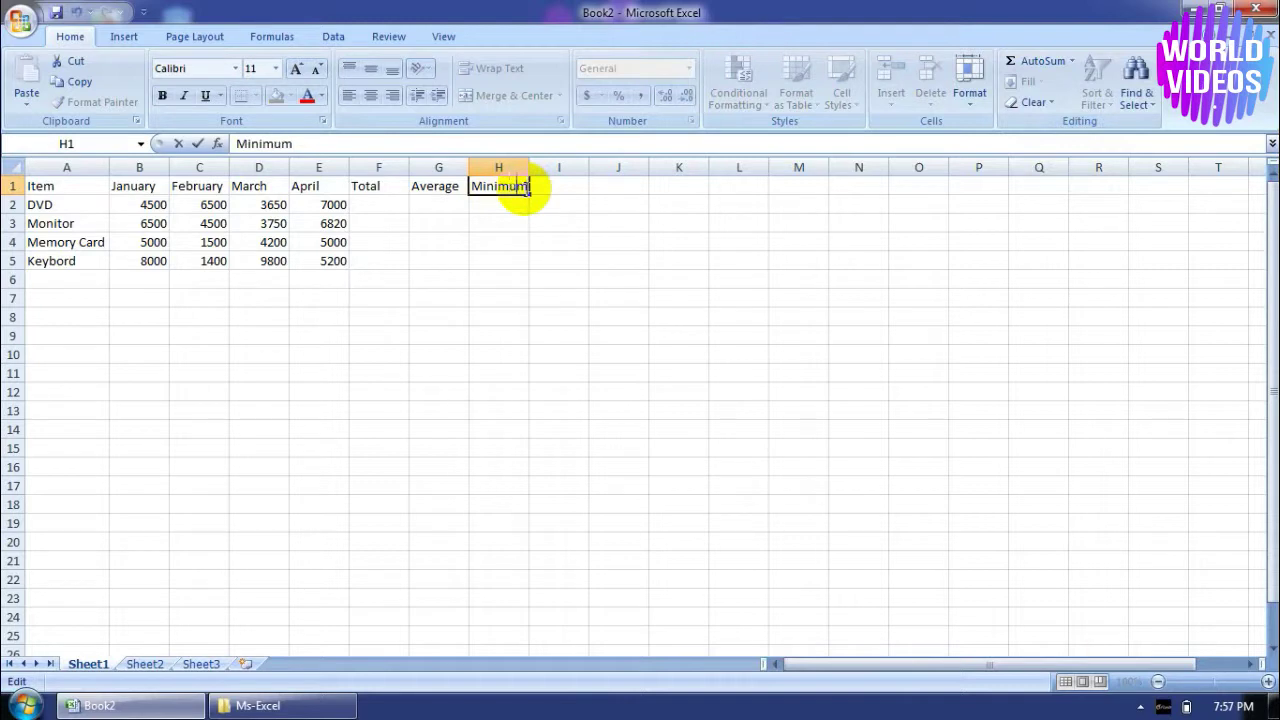
click(570, 188)
text(Maximum)
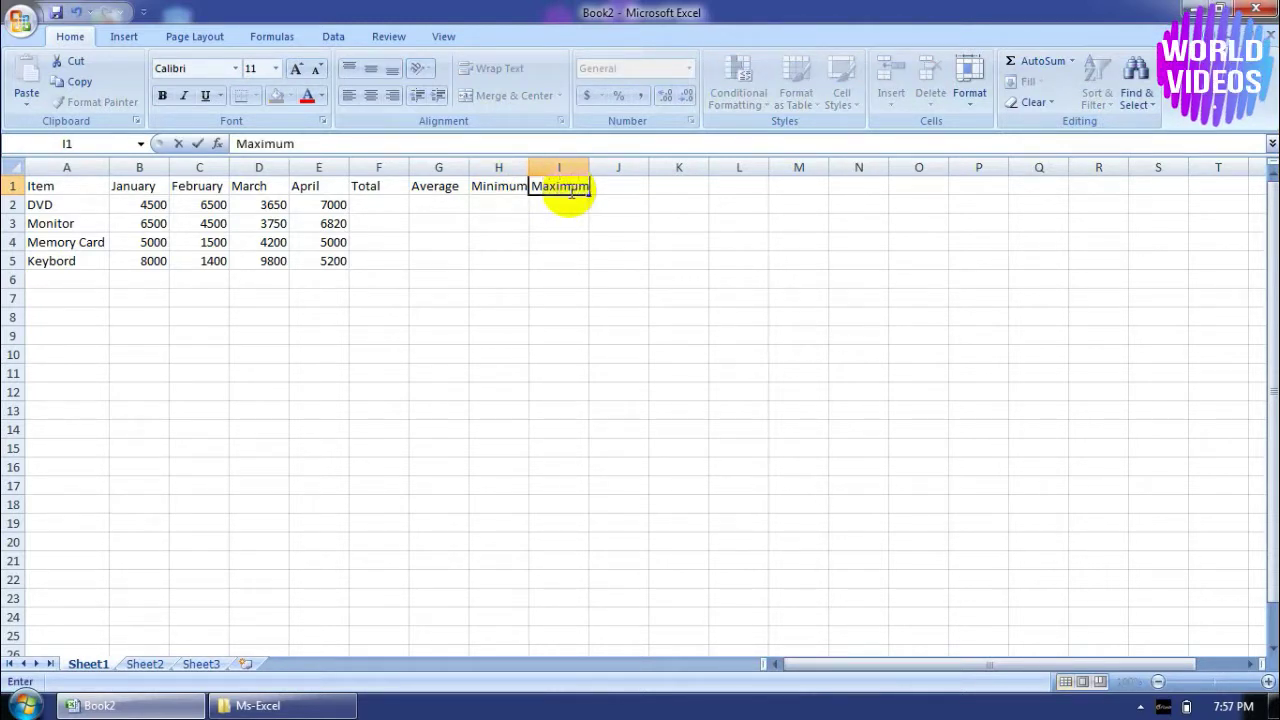
click(440, 202)
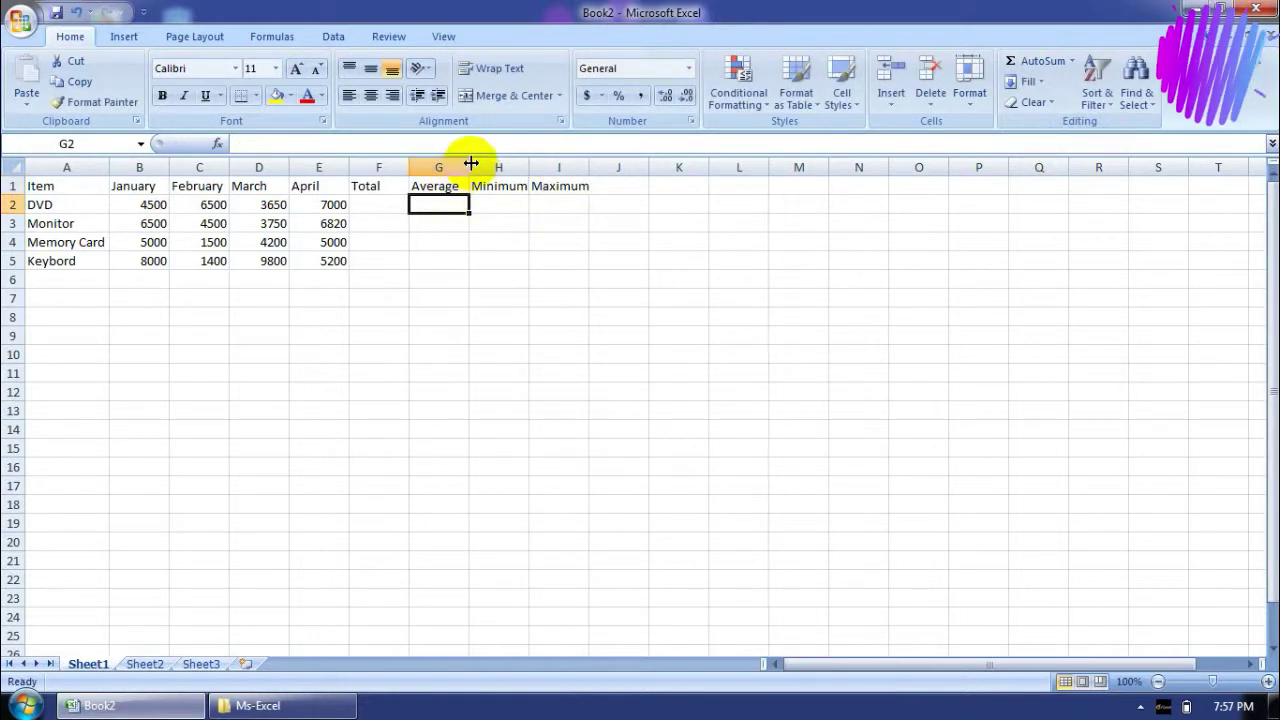
Step: Autofit columns G, H and I to their Average, Minimum and Maximum headings
double_click(469, 166)
double_click(526, 164)
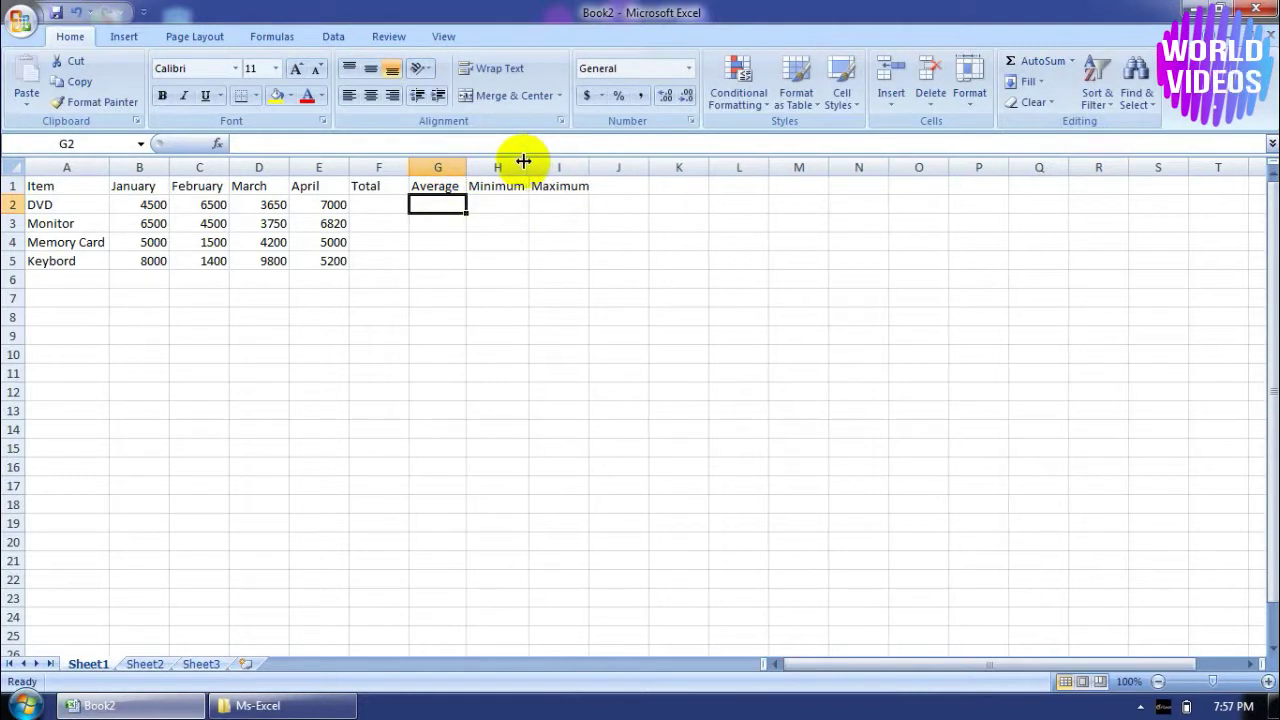
double_click(596, 163)
click(379, 205)
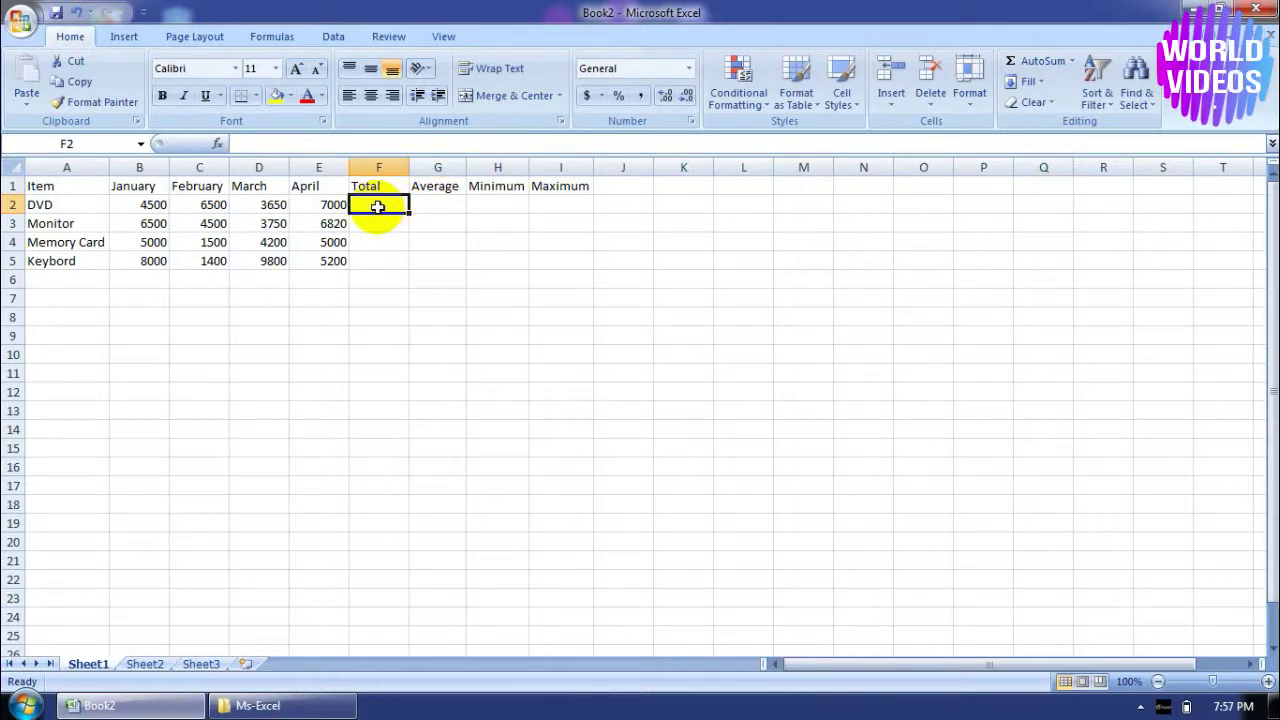
Step: Enter =sum(B2:E2) in F2 so DVD's total shows 21650
text(=)
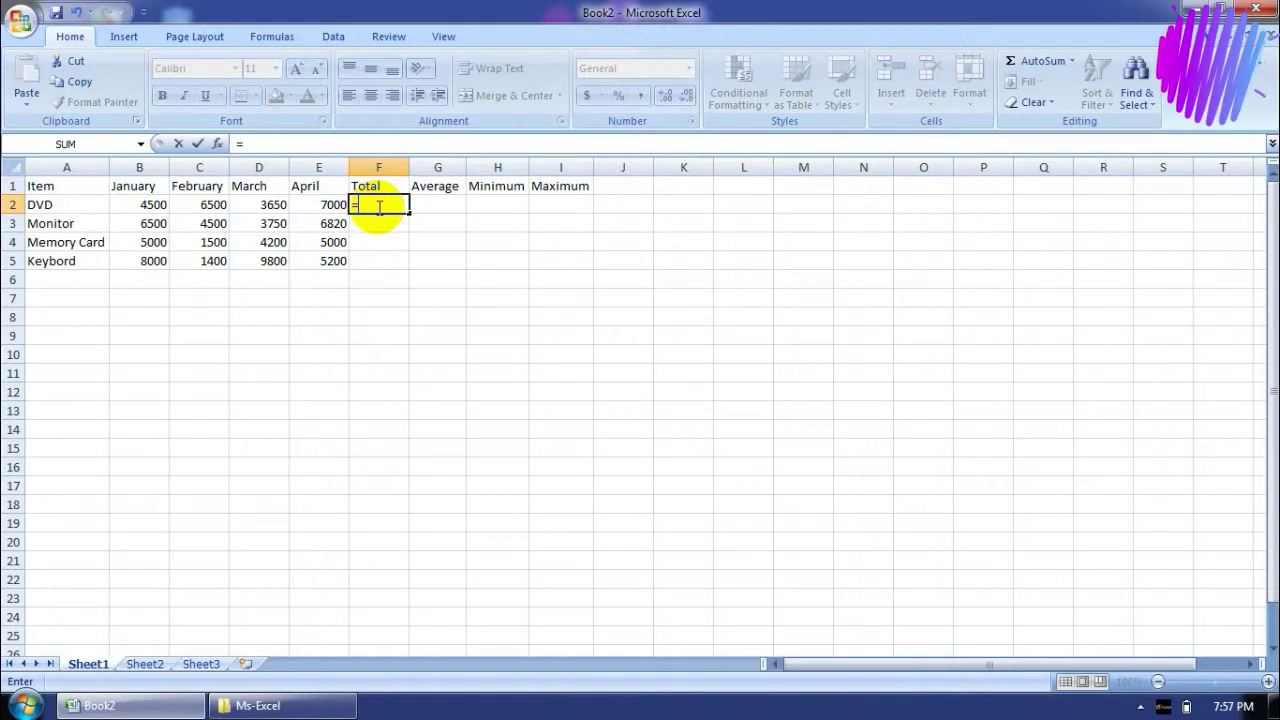
text(su)
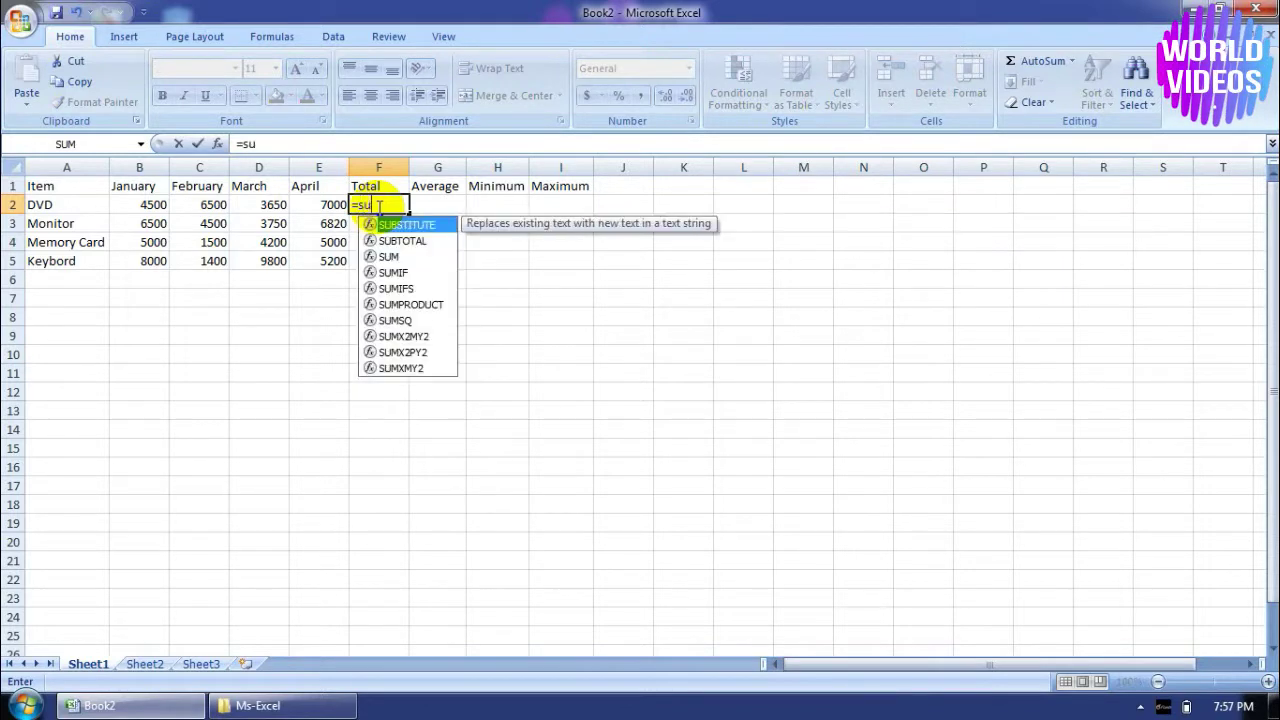
text(m)
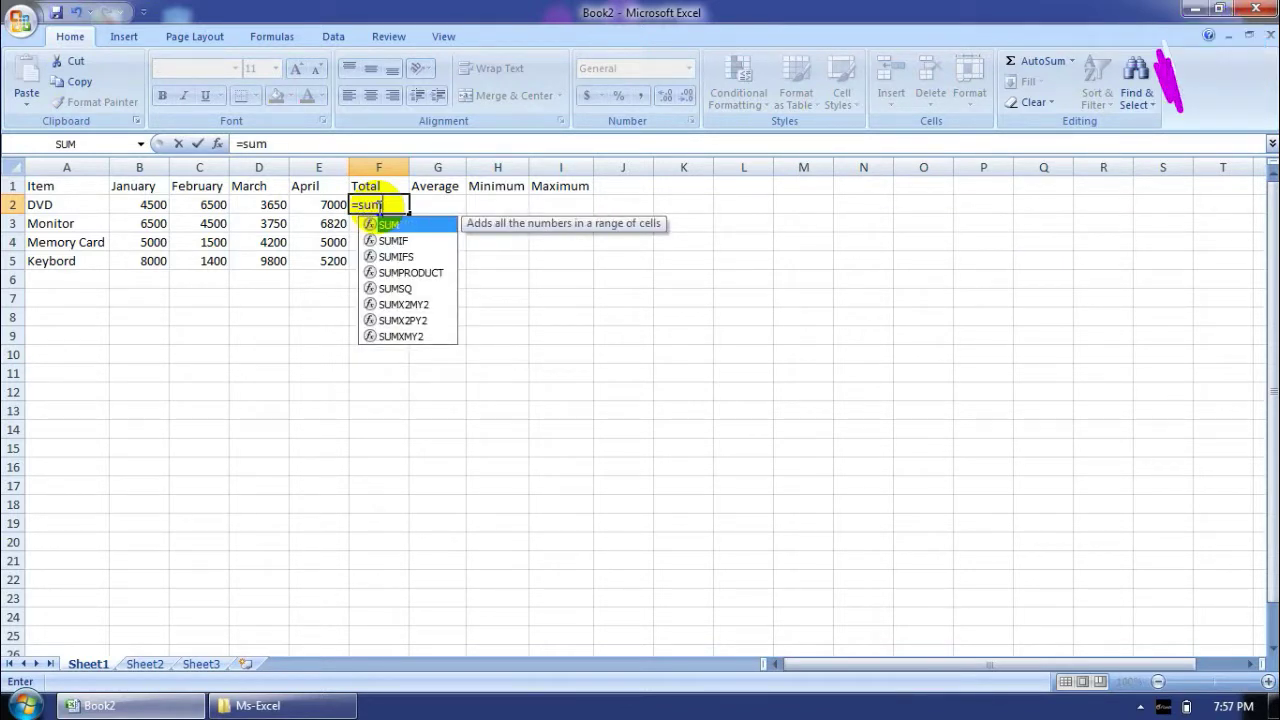
text(()
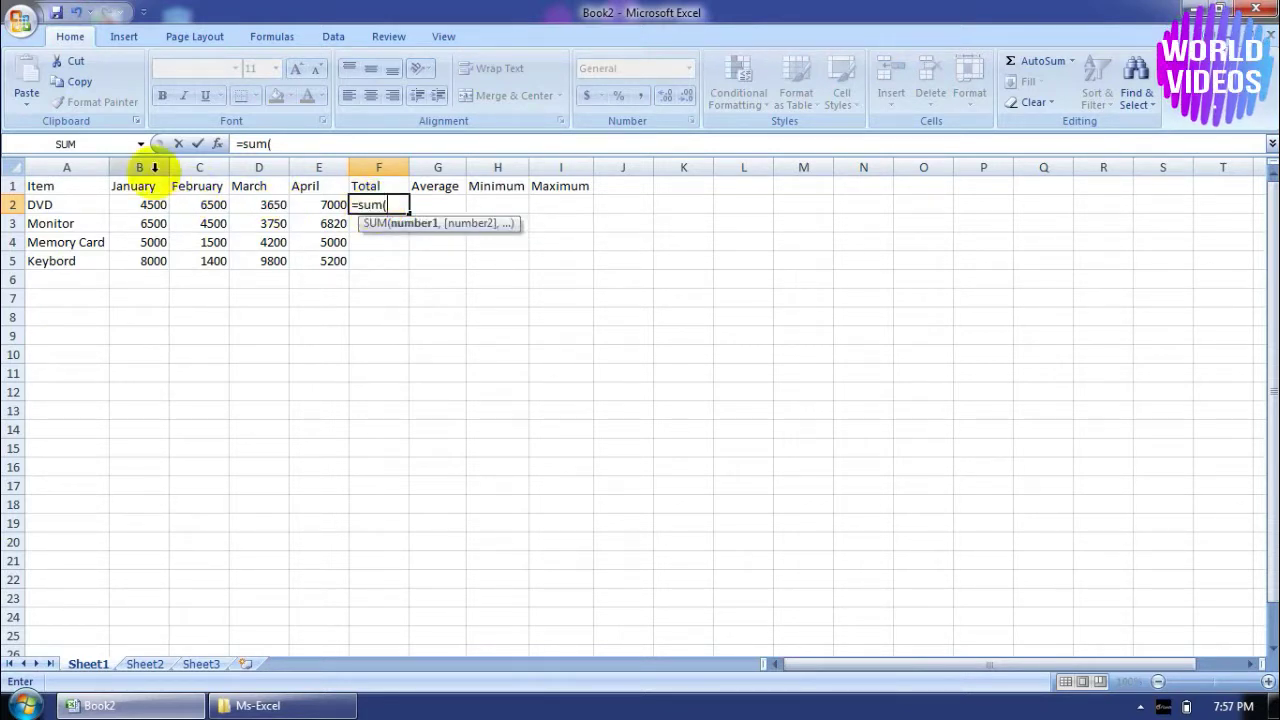
click(143, 206)
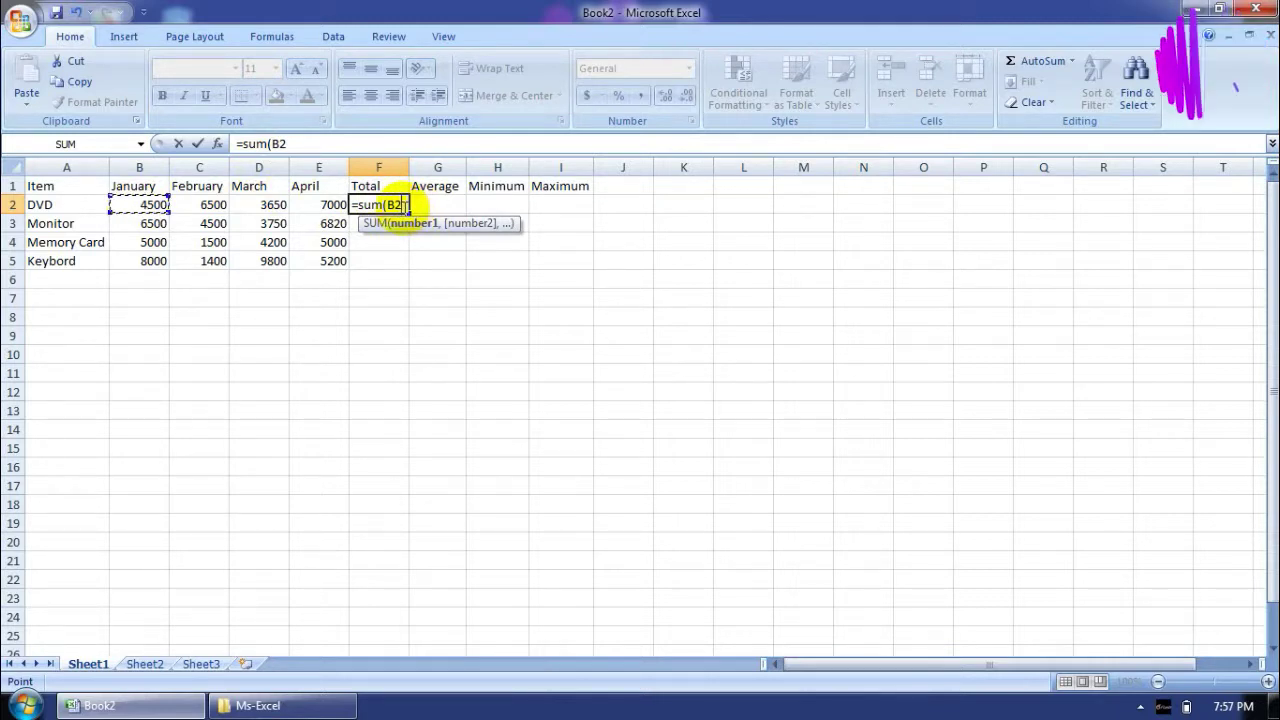
key(F8)
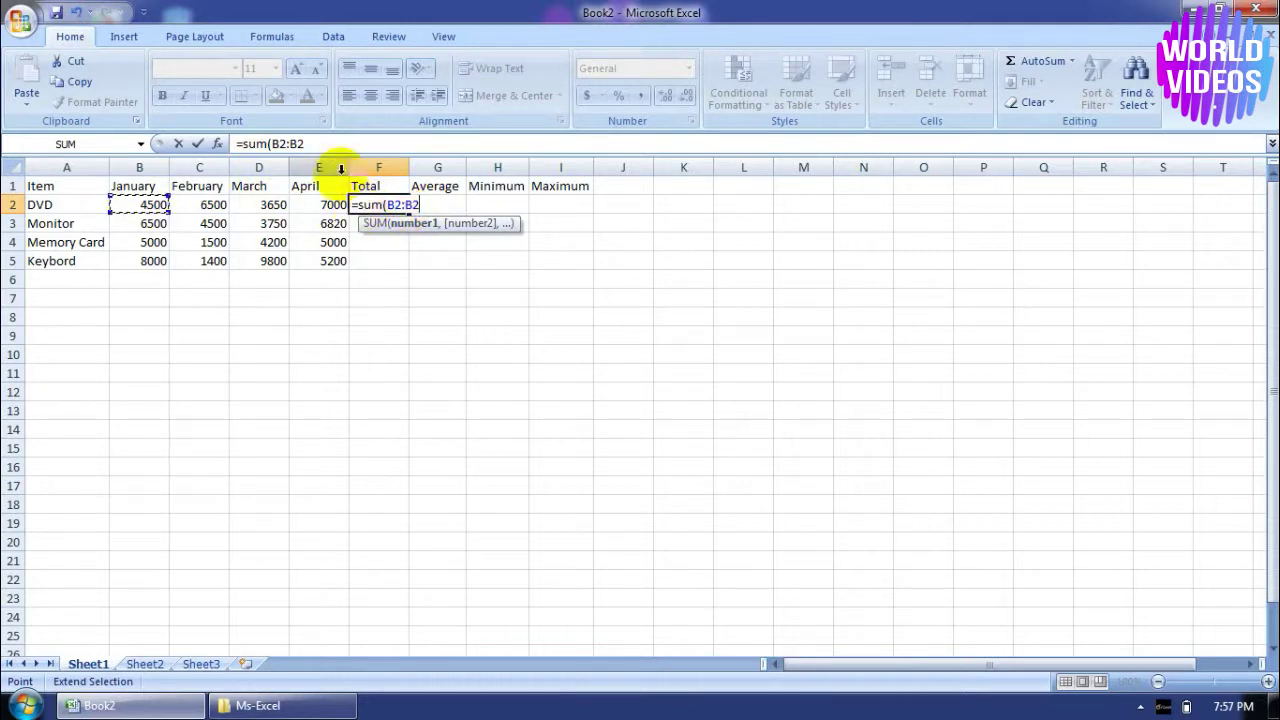
click(425, 203)
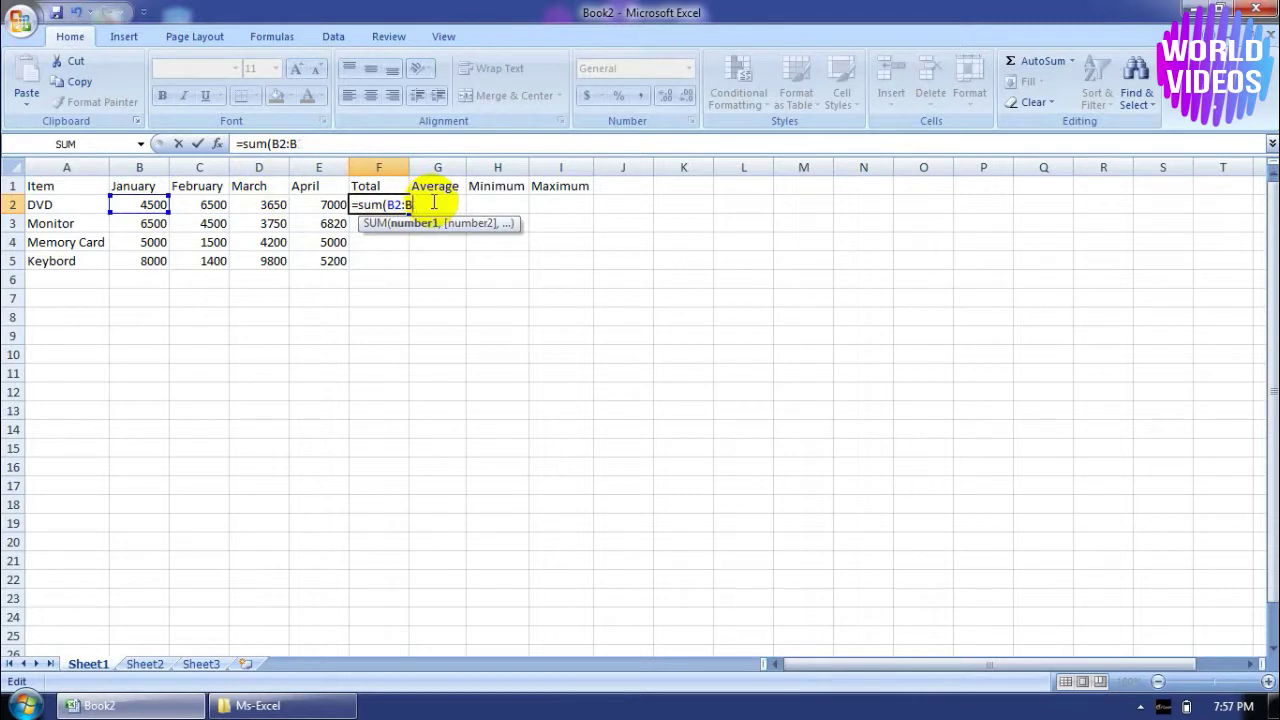
key(BackSpace)
text(e)
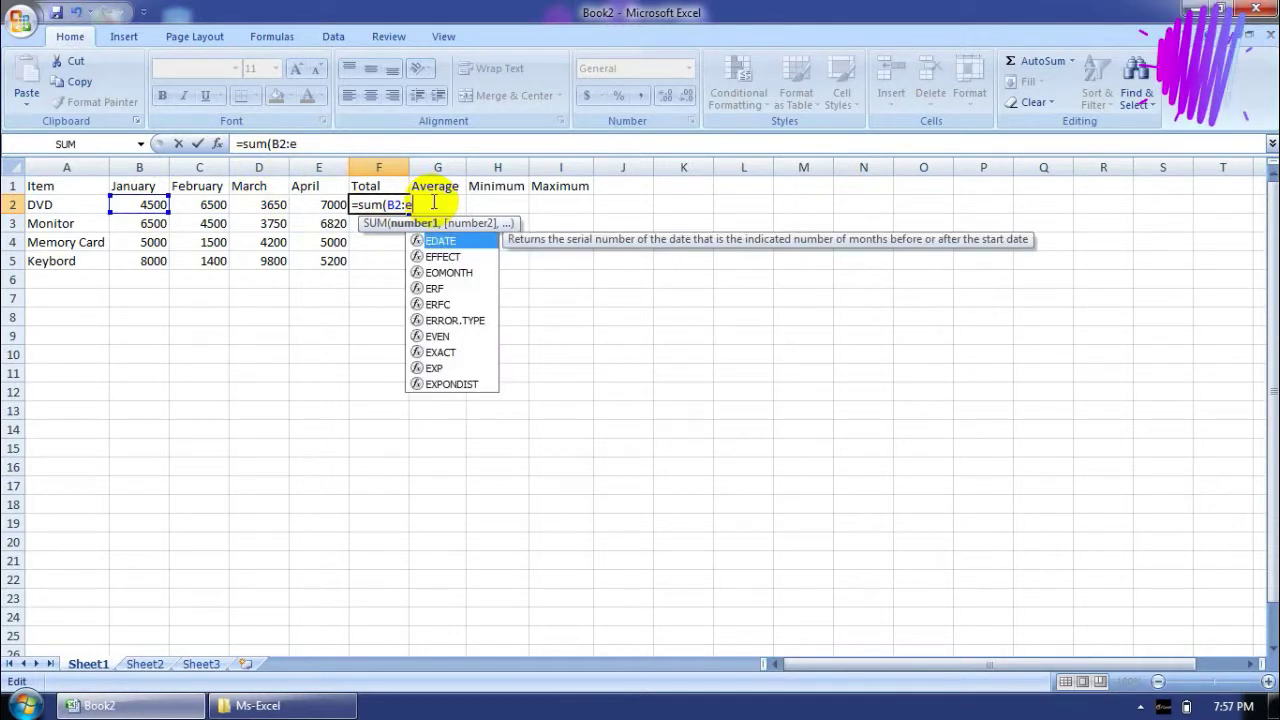
text(2)
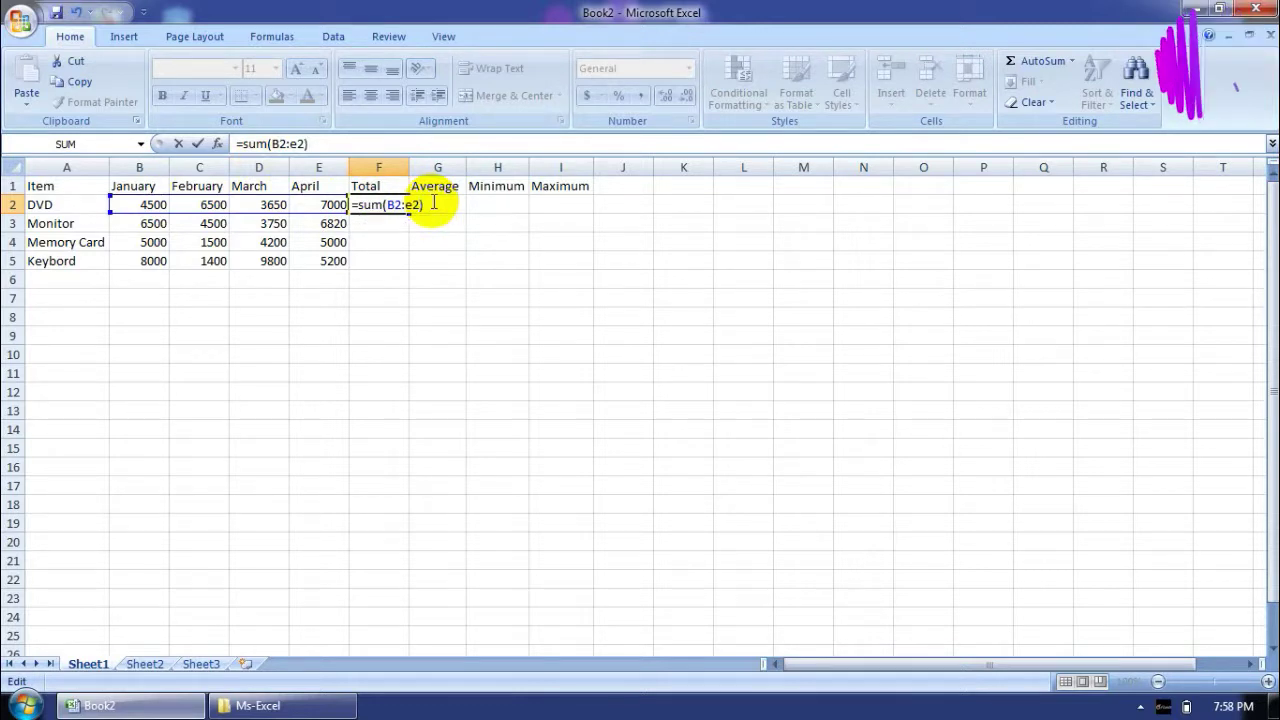
key(Return)
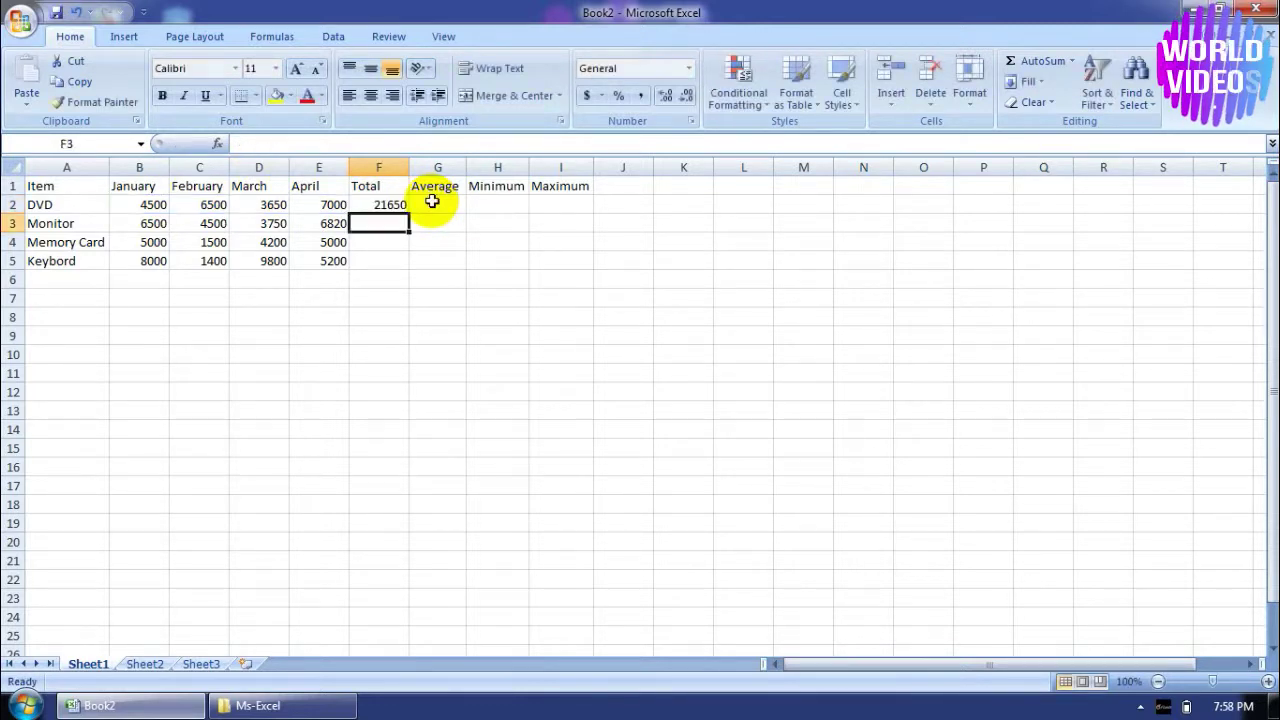
Step: Fill the F2 total formula down to F5 and check the resulting formulas
click(385, 205)
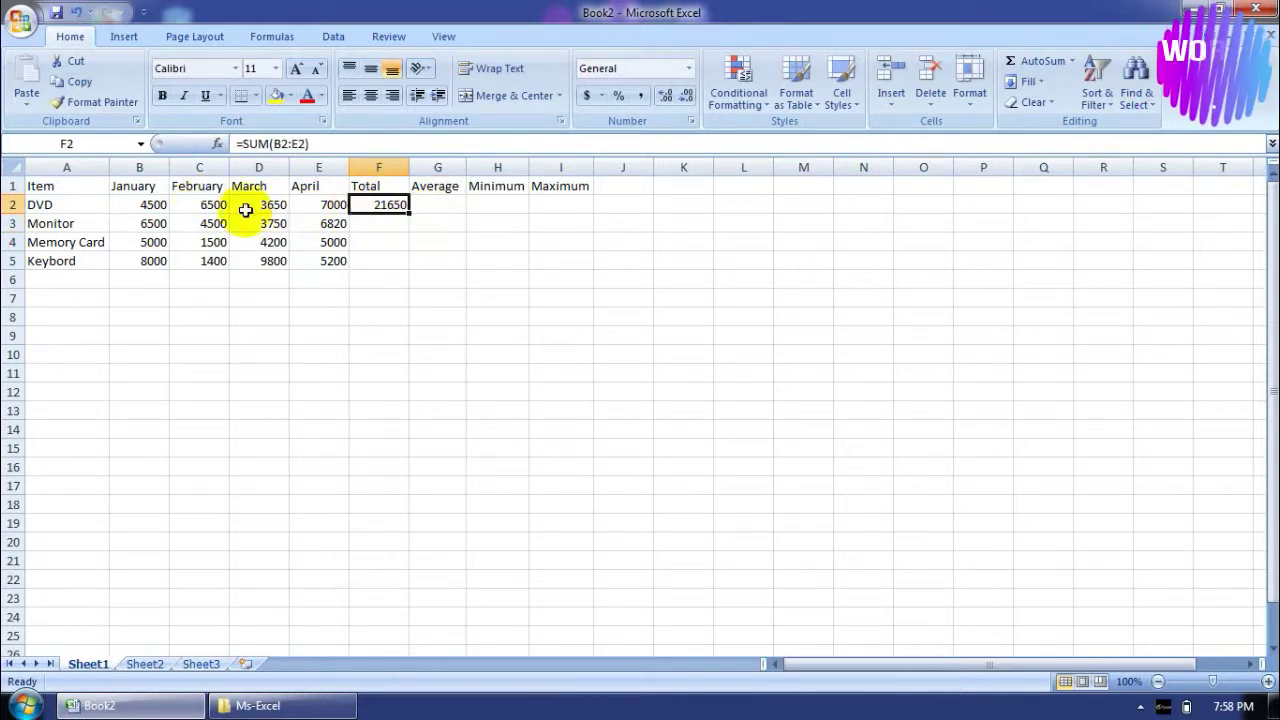
drag(408, 214, 410, 262)
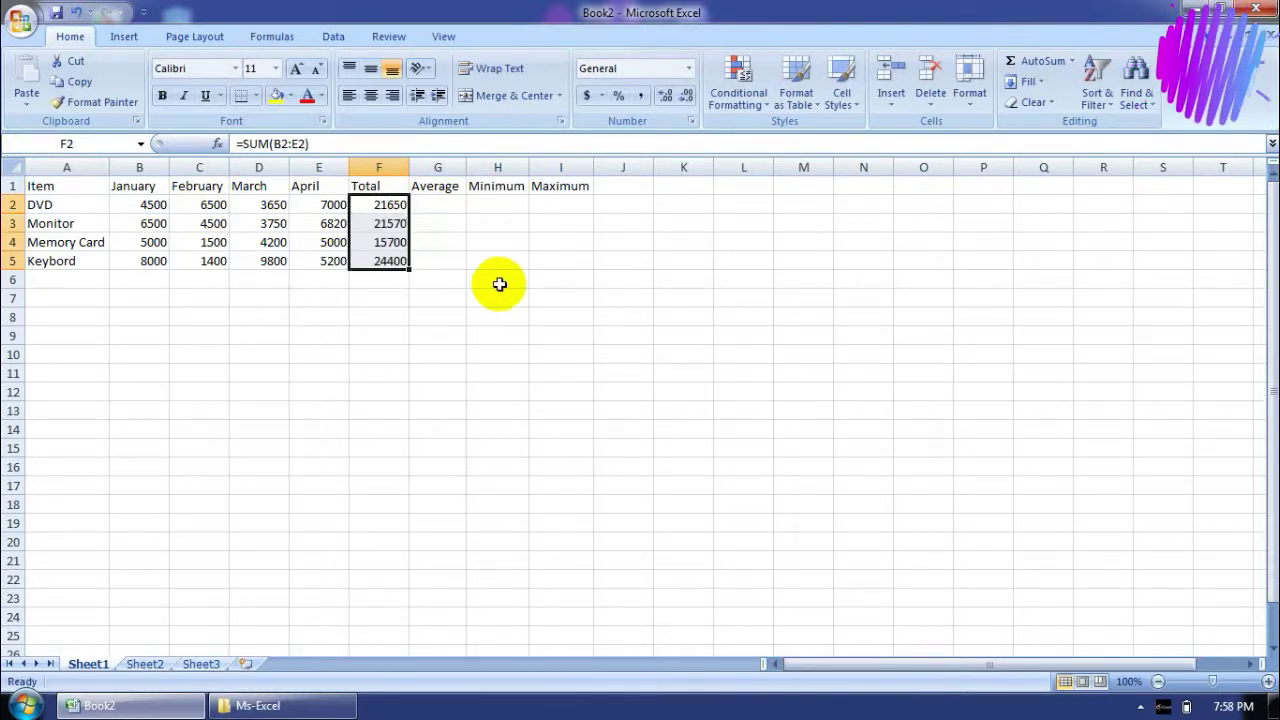
click(436, 241)
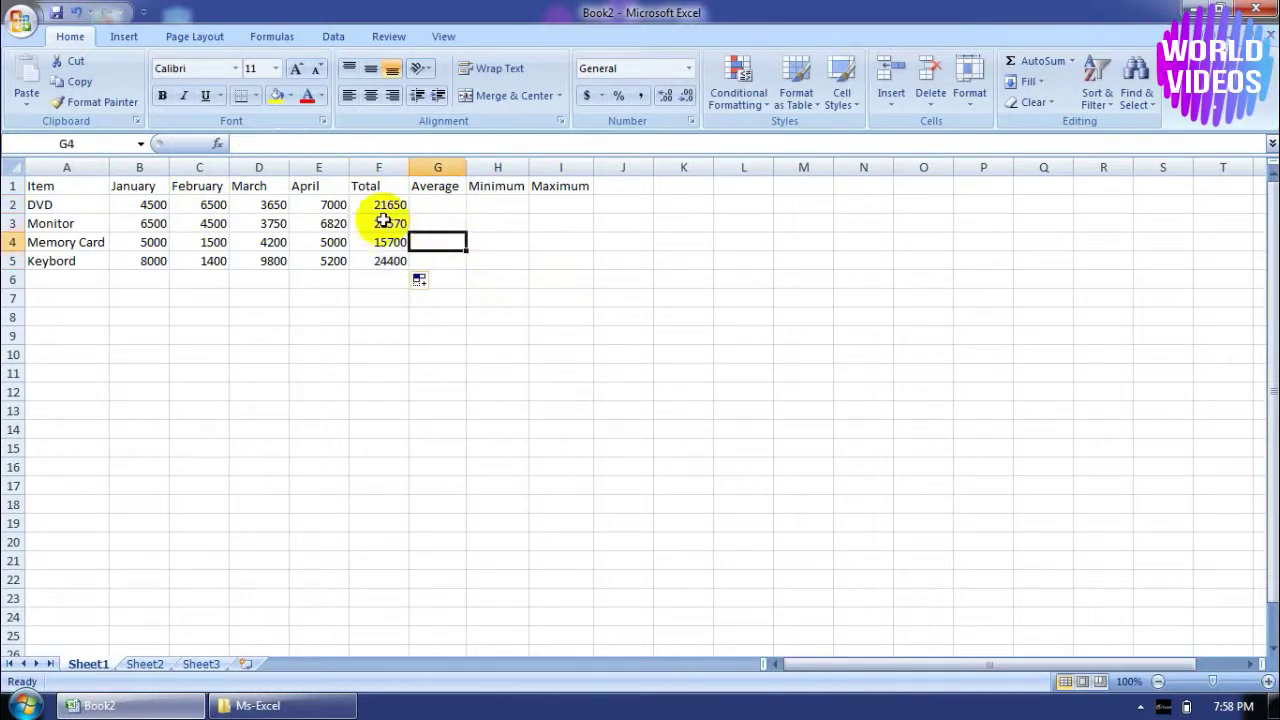
click(447, 209)
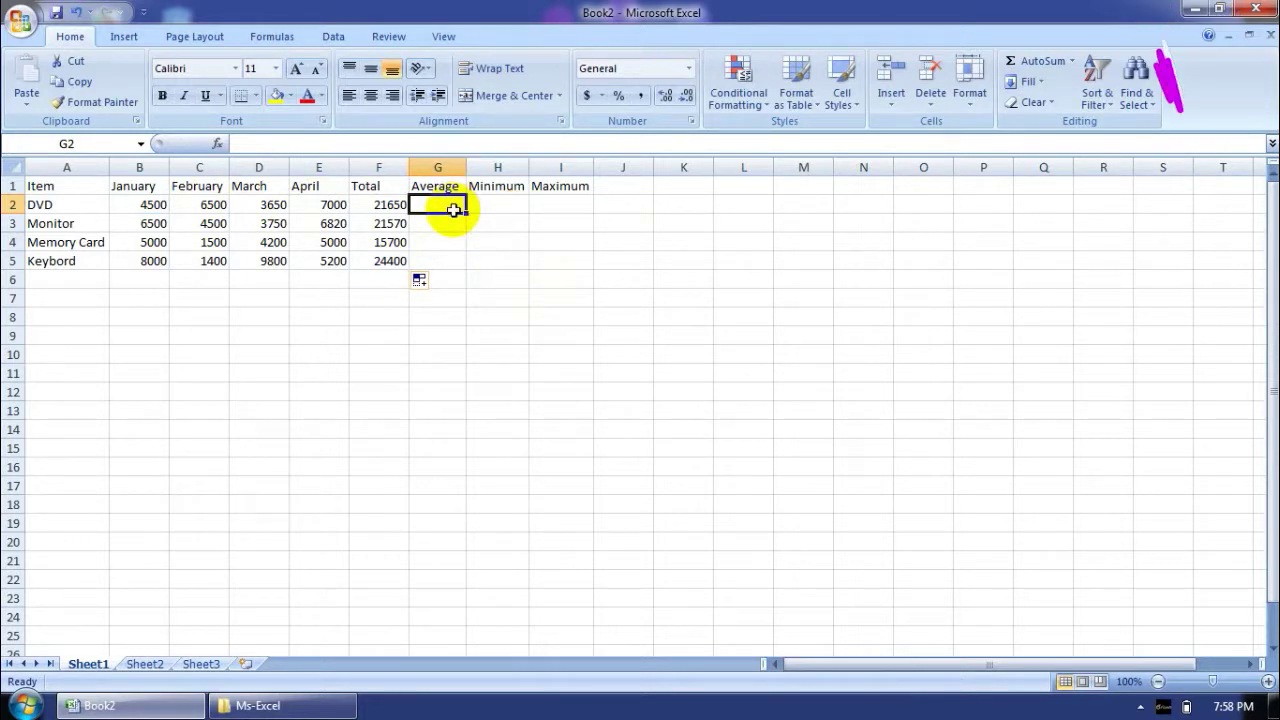
click(391, 260)
click(394, 228)
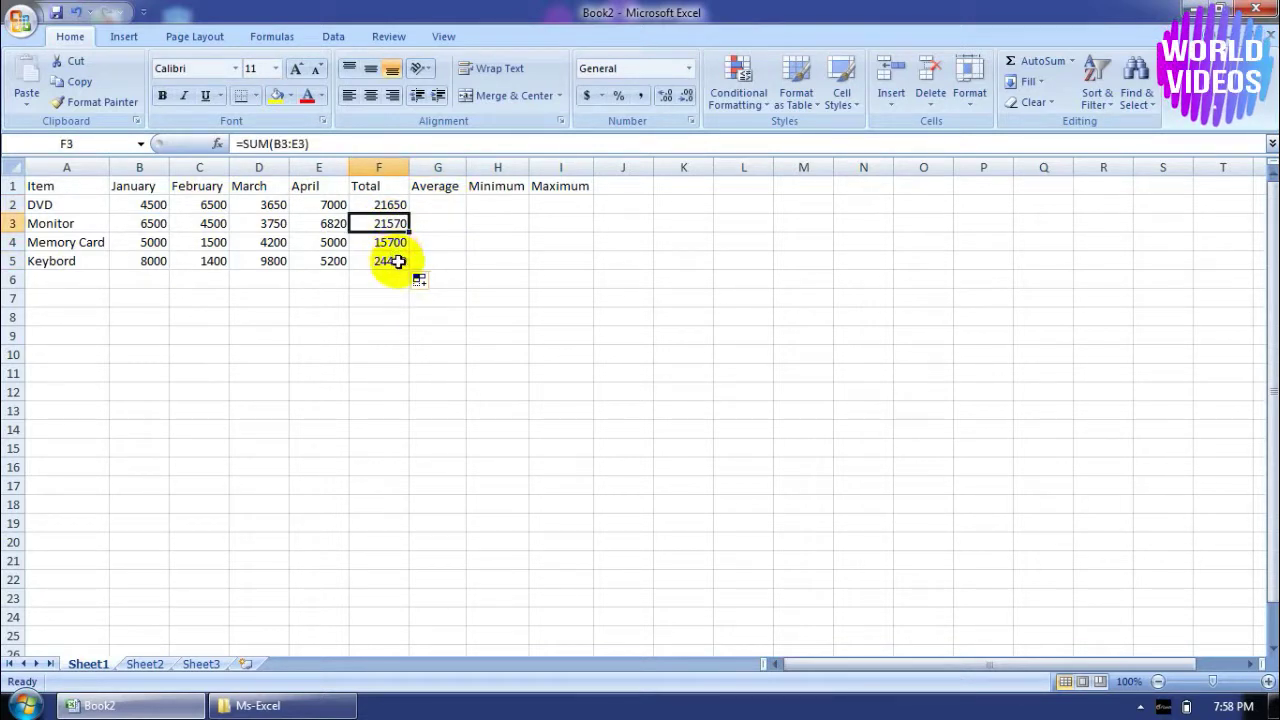
click(400, 262)
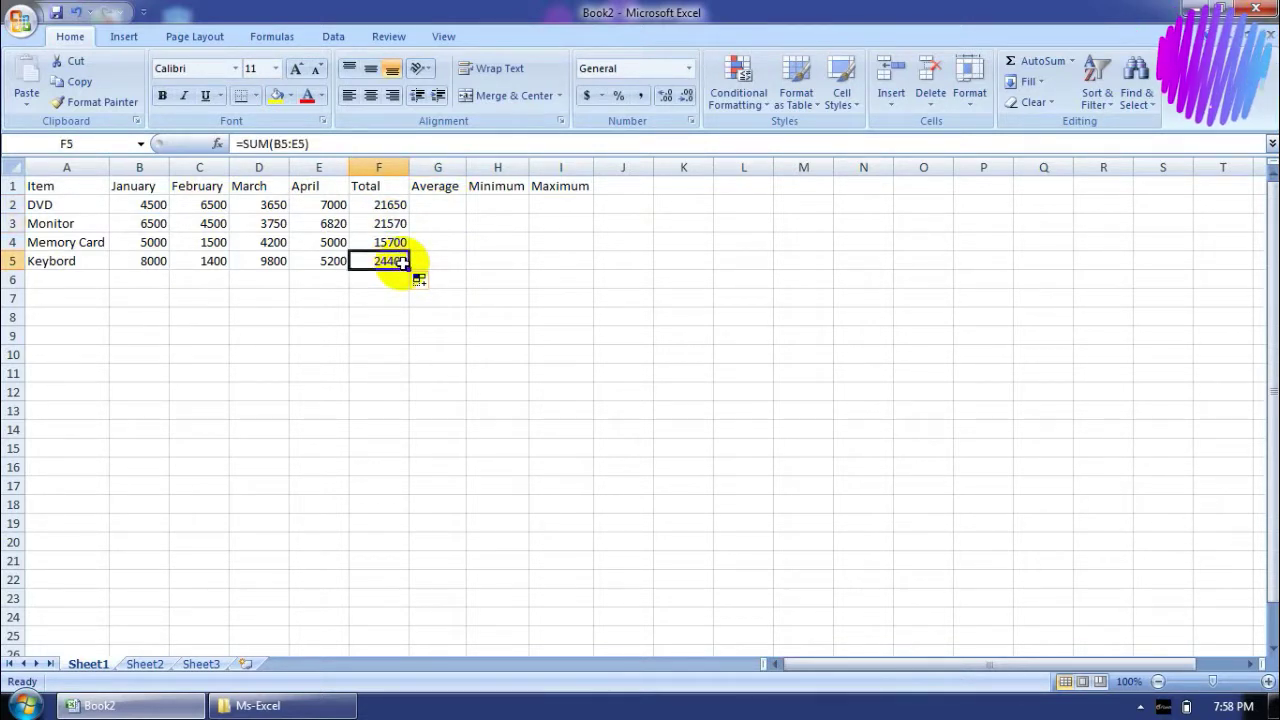
Step: Select the totals in F2:F5 and delete them
click(1071, 61)
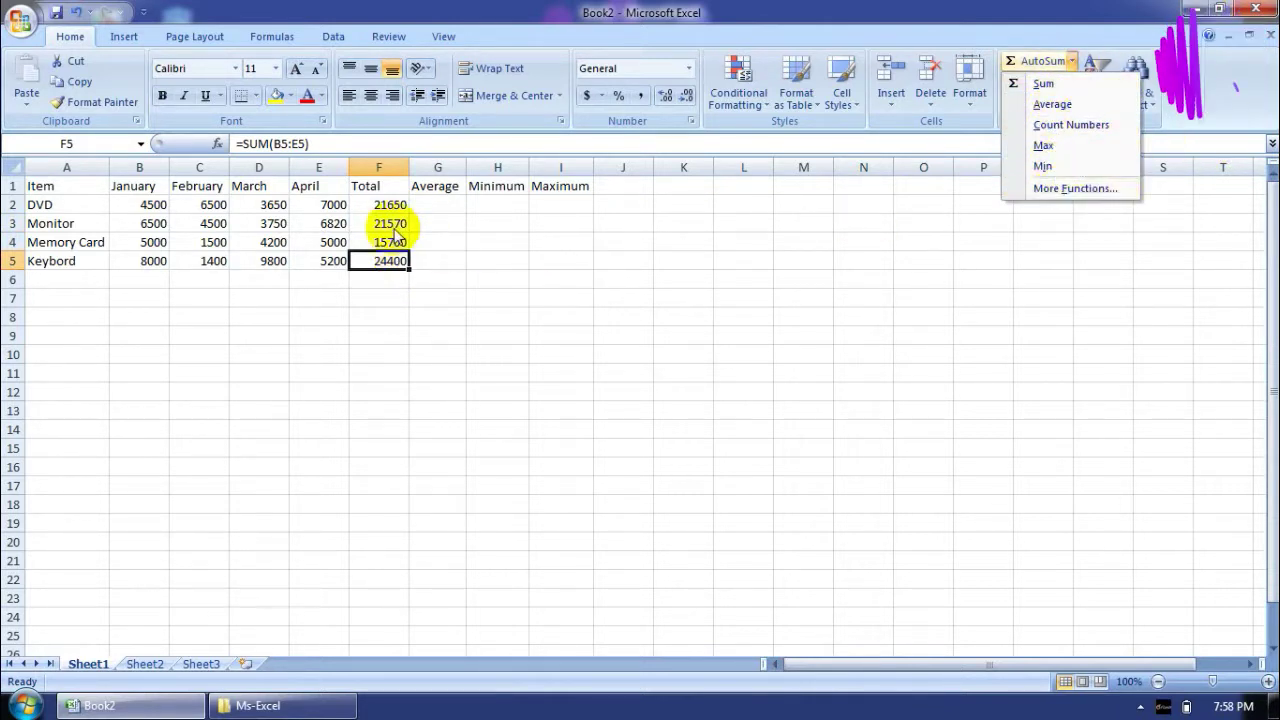
click(398, 261)
drag(398, 261, 382, 206)
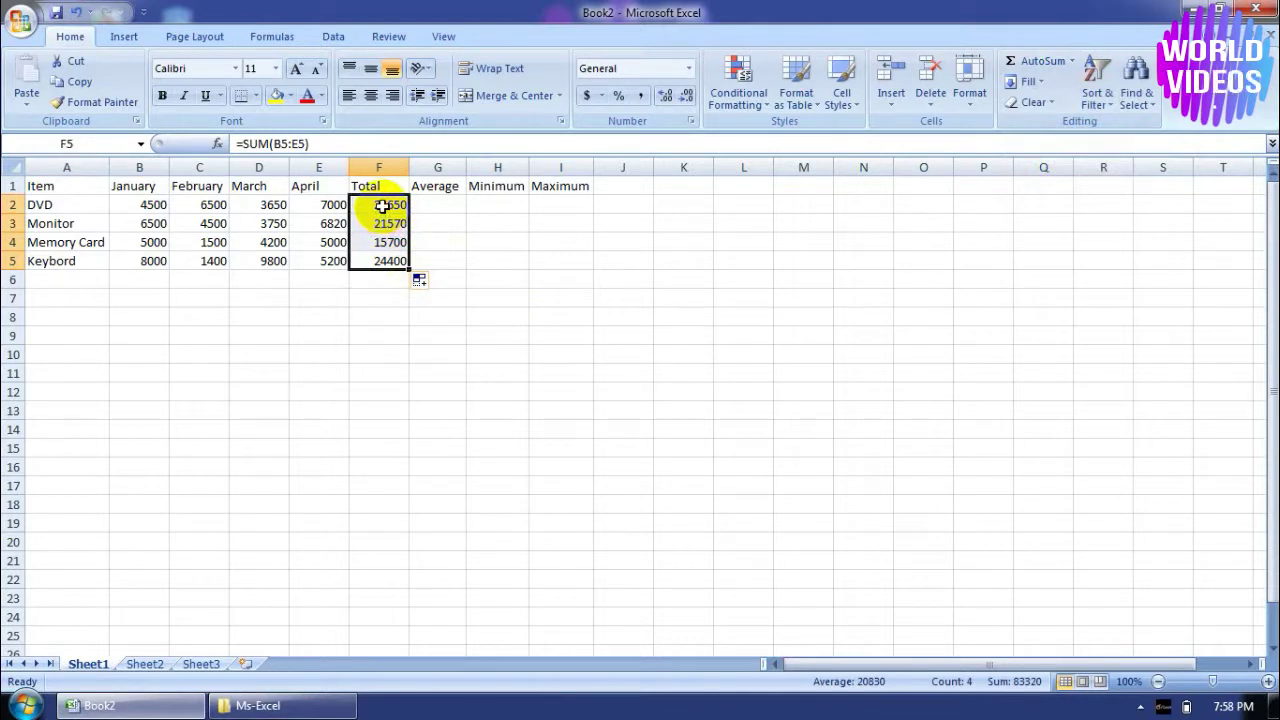
key(Delete)
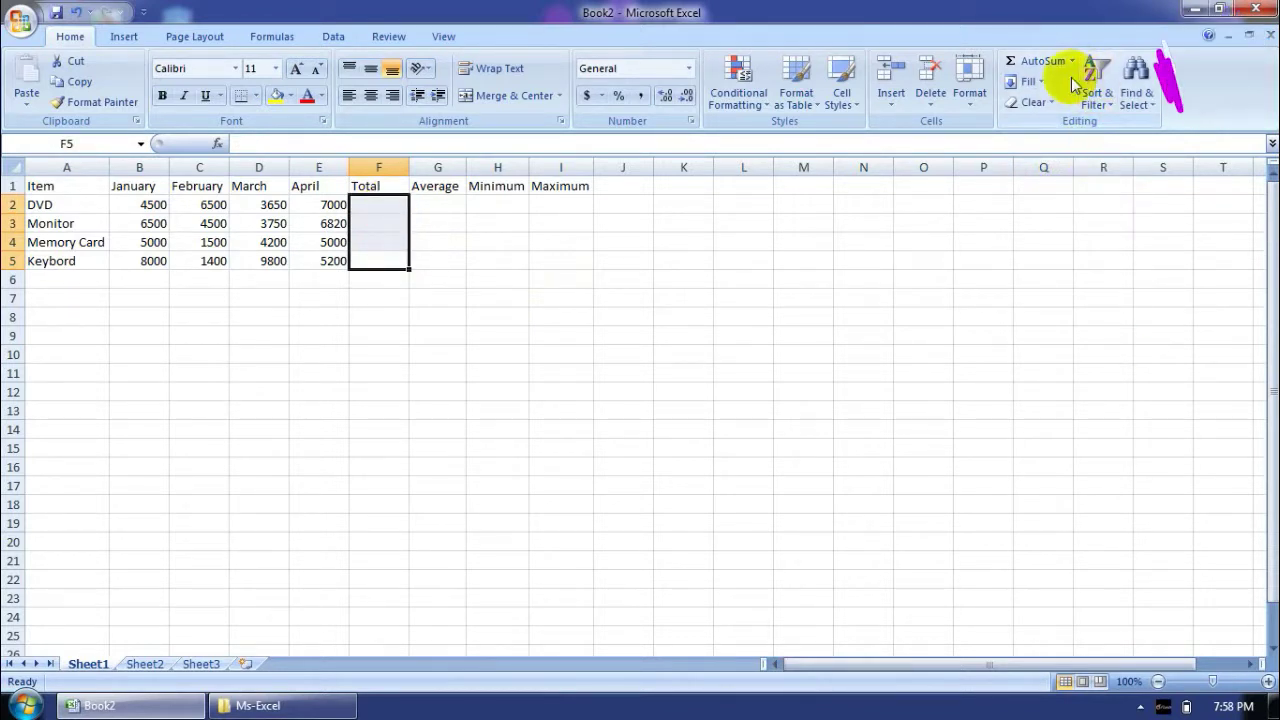
Step: Insert =SUM(B2:E2) in F2 with AutoSum and fill it down to F5
click(1071, 61)
click(384, 206)
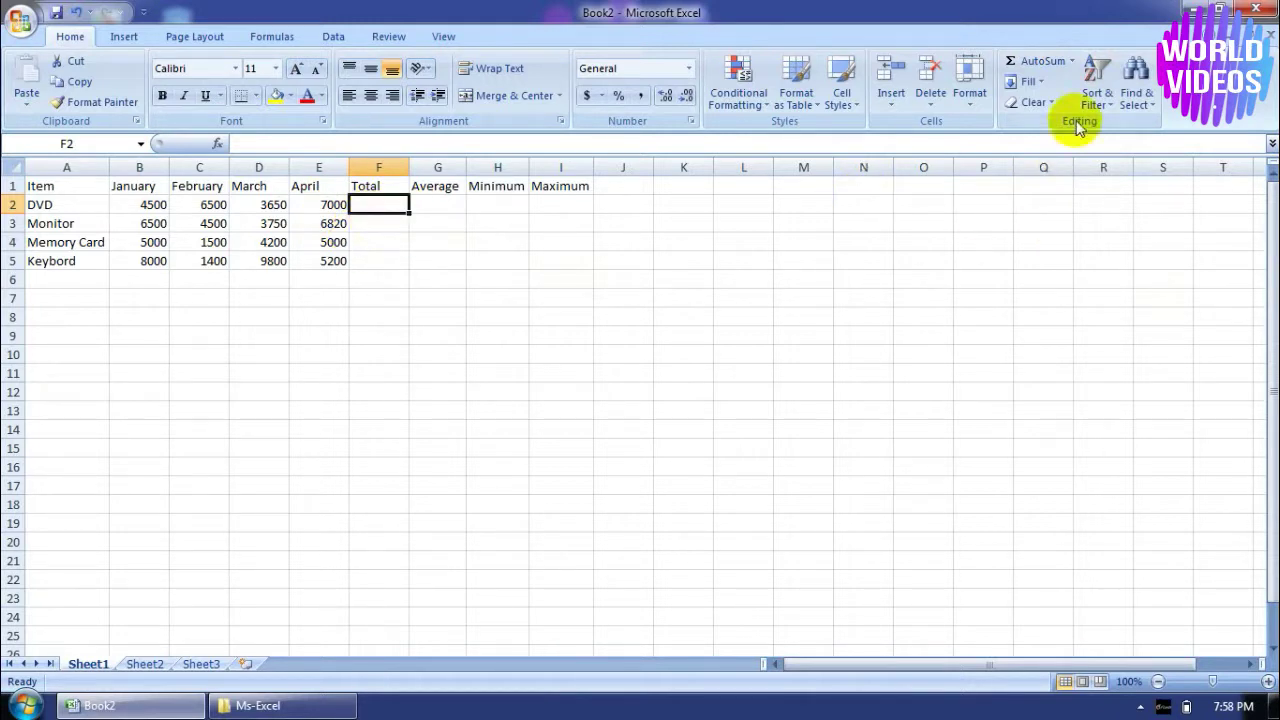
click(1072, 61)
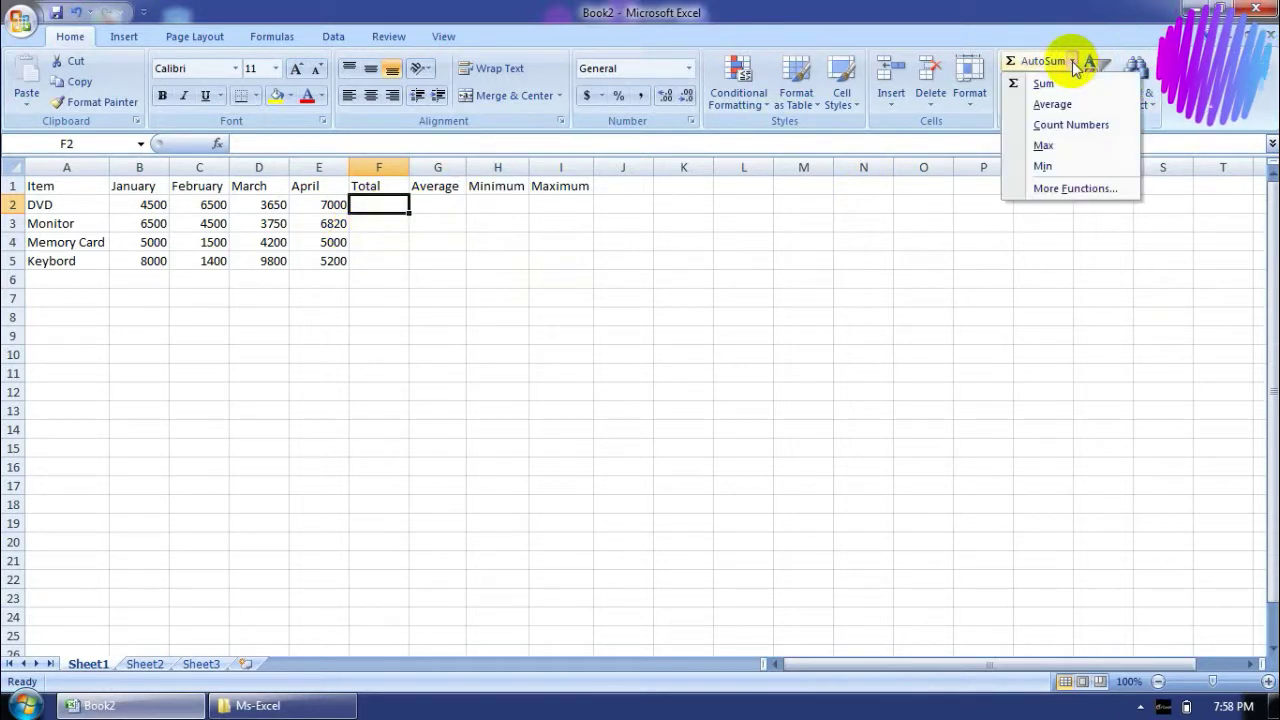
click(1040, 88)
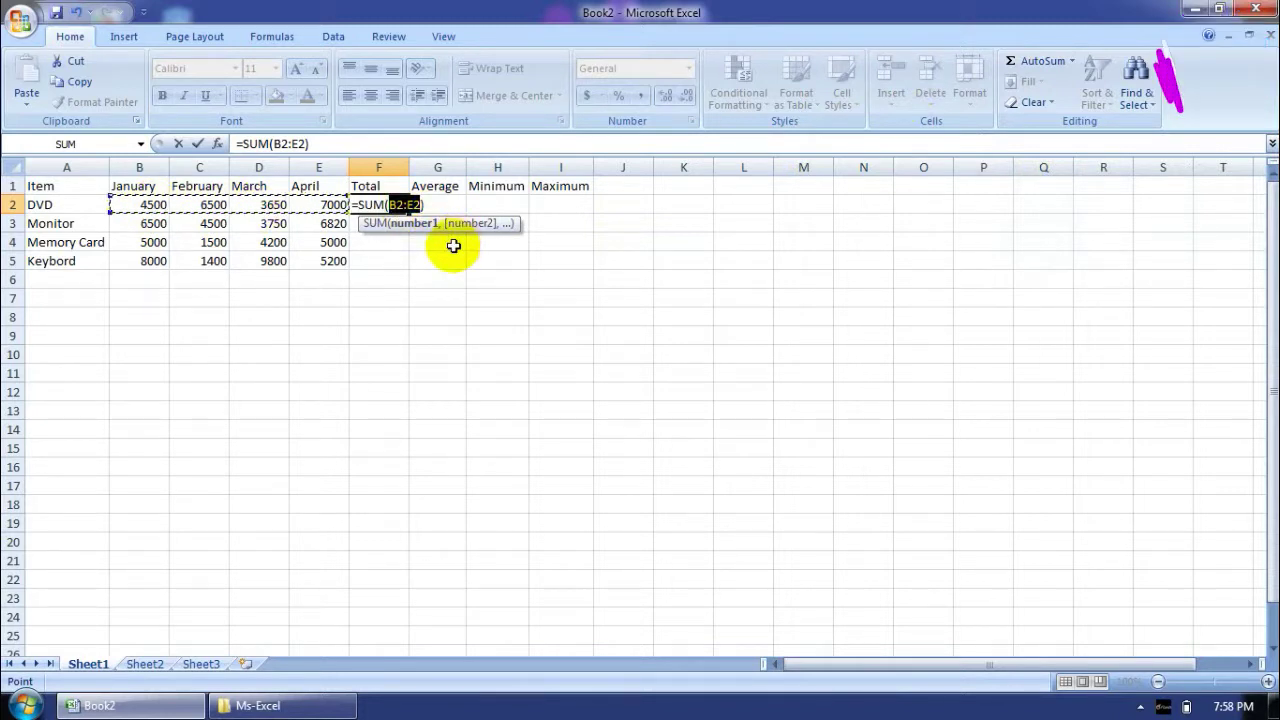
key(Return)
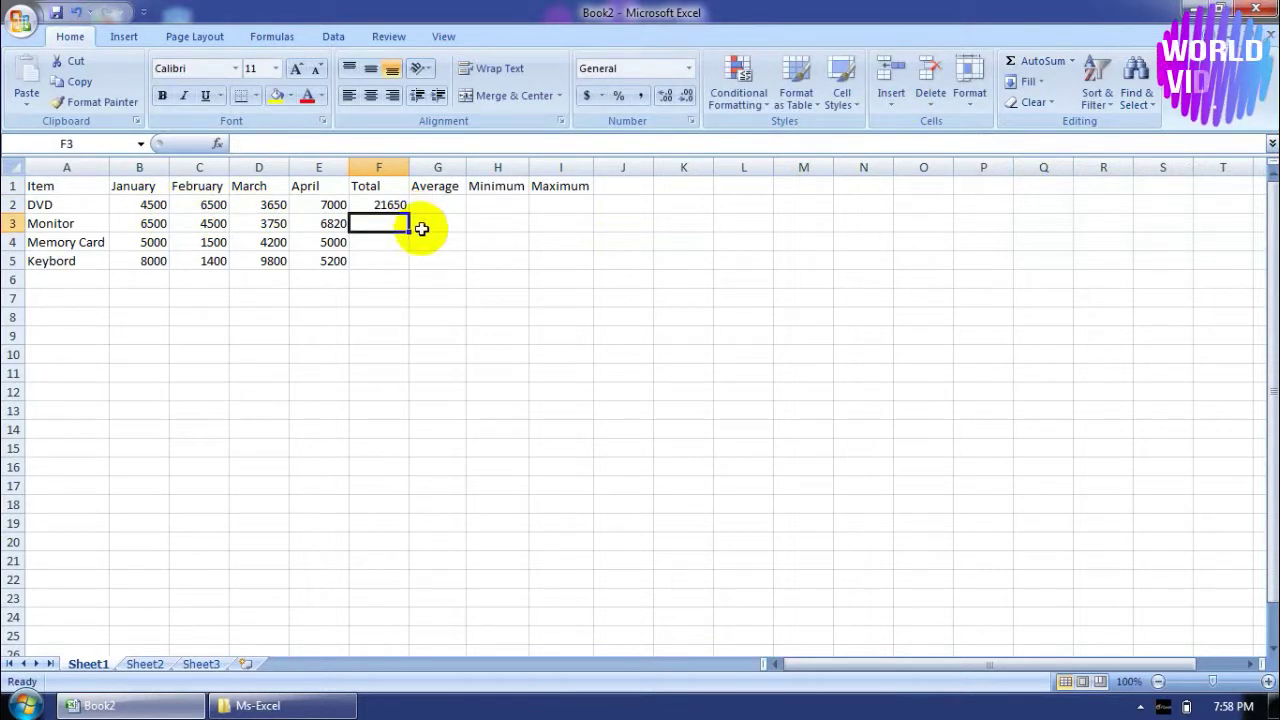
click(396, 206)
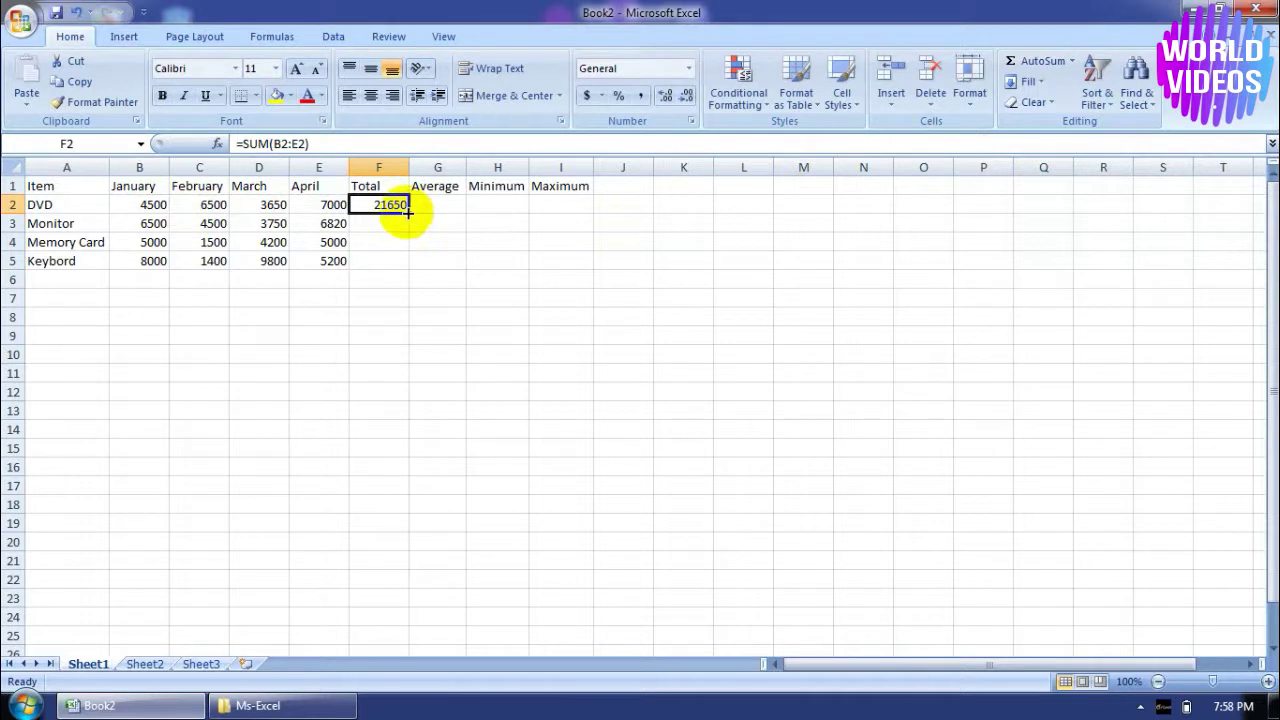
drag(407, 209, 406, 265)
click(429, 207)
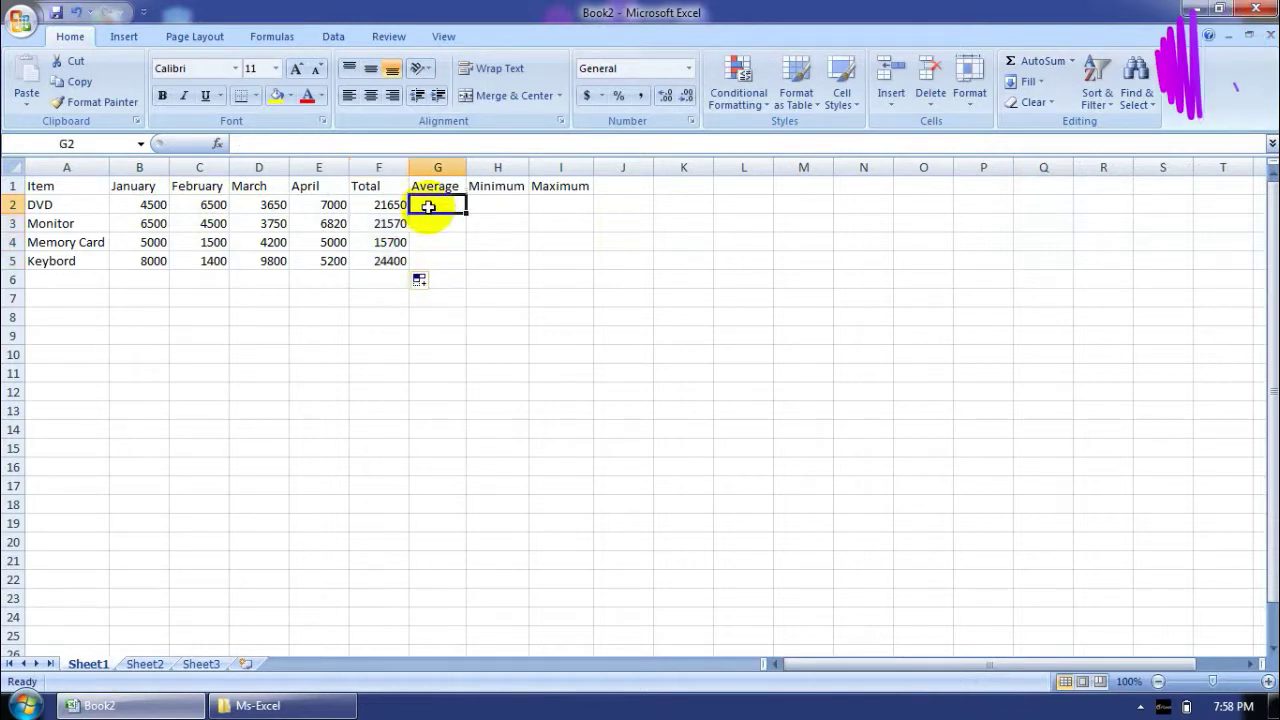
Step: Enter =AVERAGE(B2:E2) in G2 for DVD's average sales
click(1071, 61)
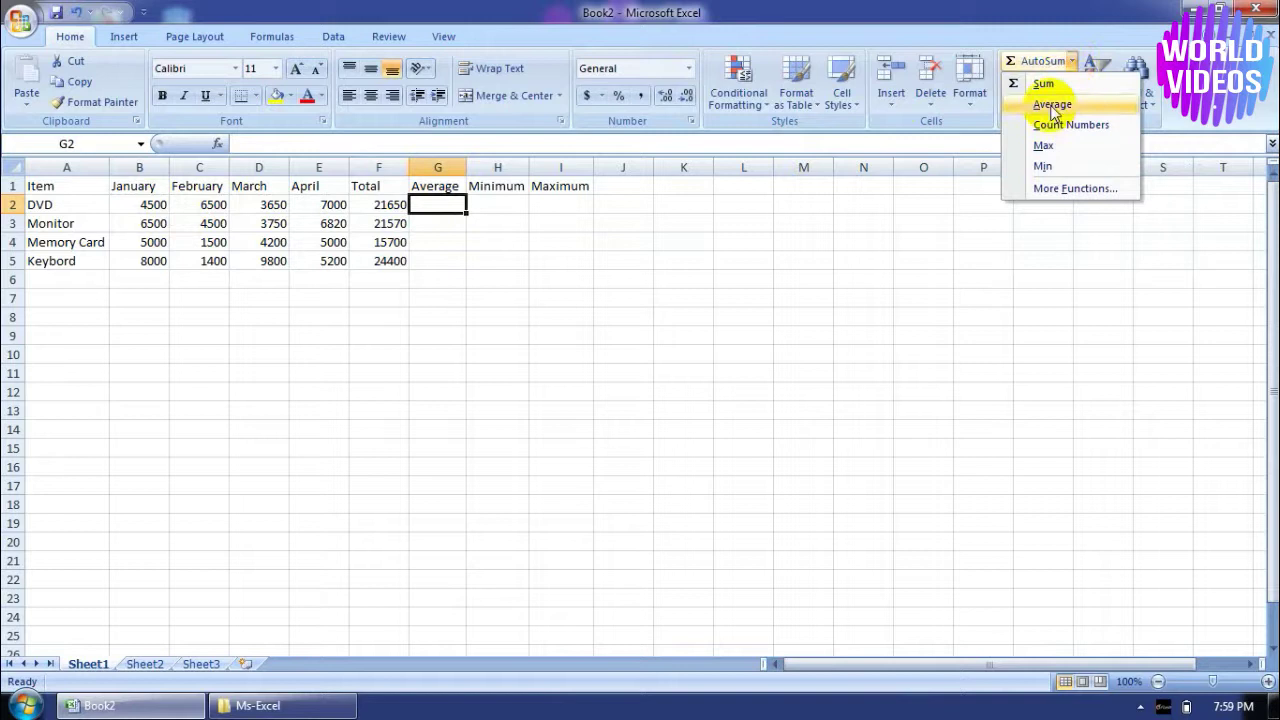
click(436, 203)
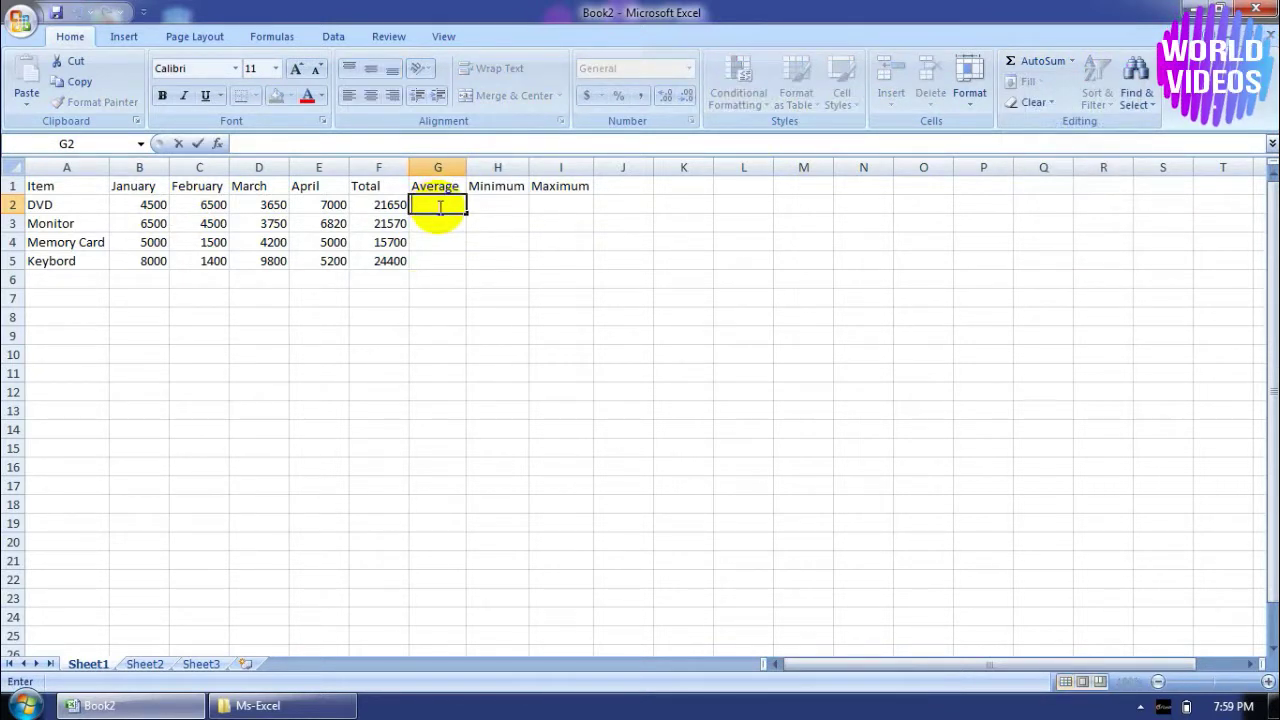
text(=a)
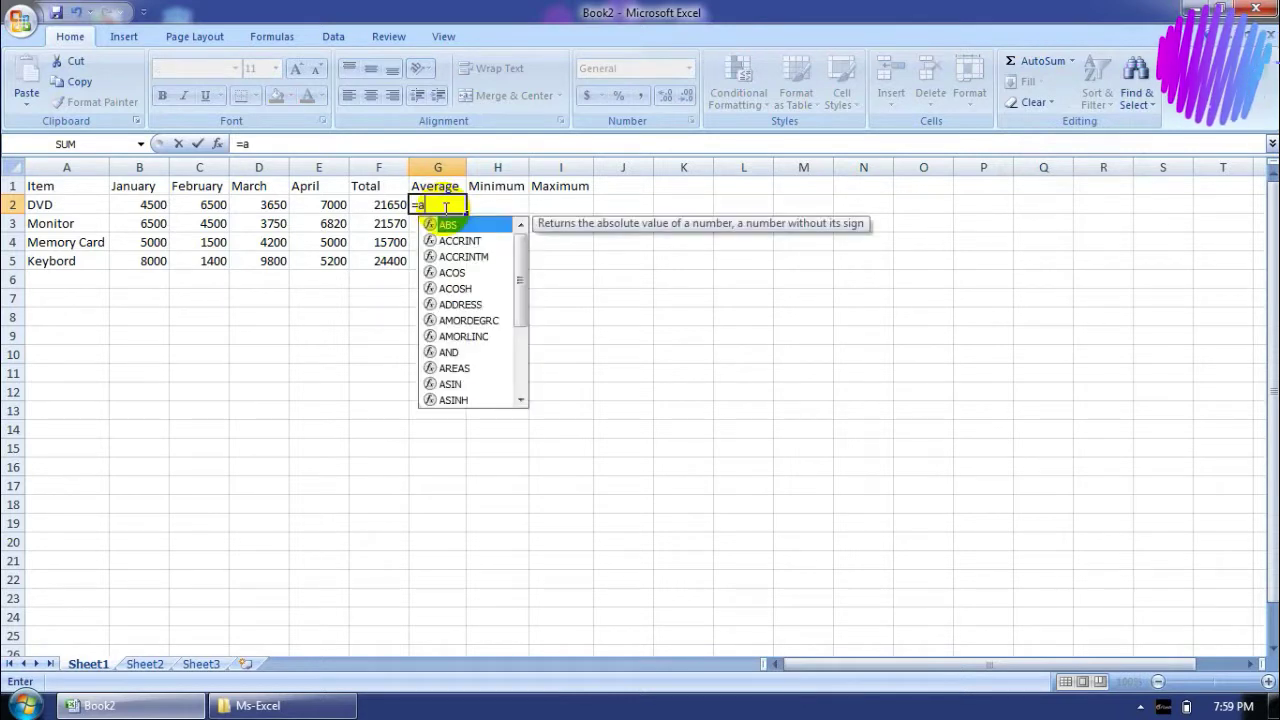
text(v)
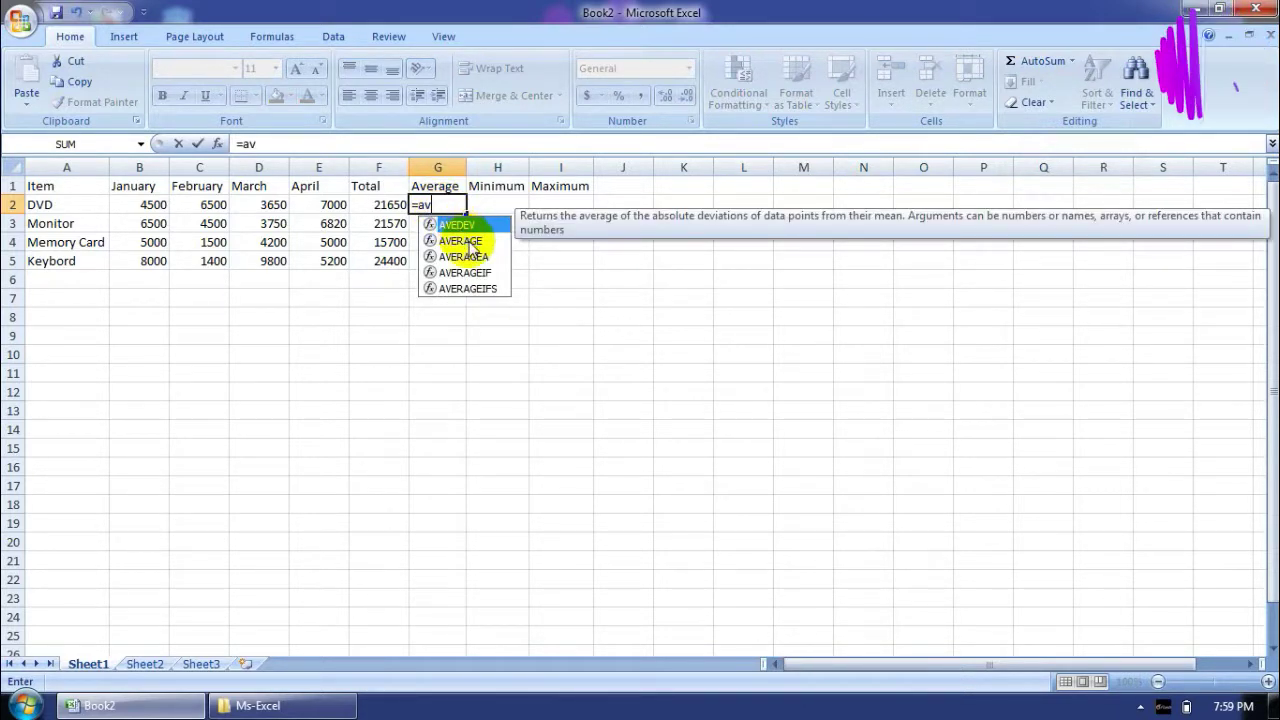
click(466, 242)
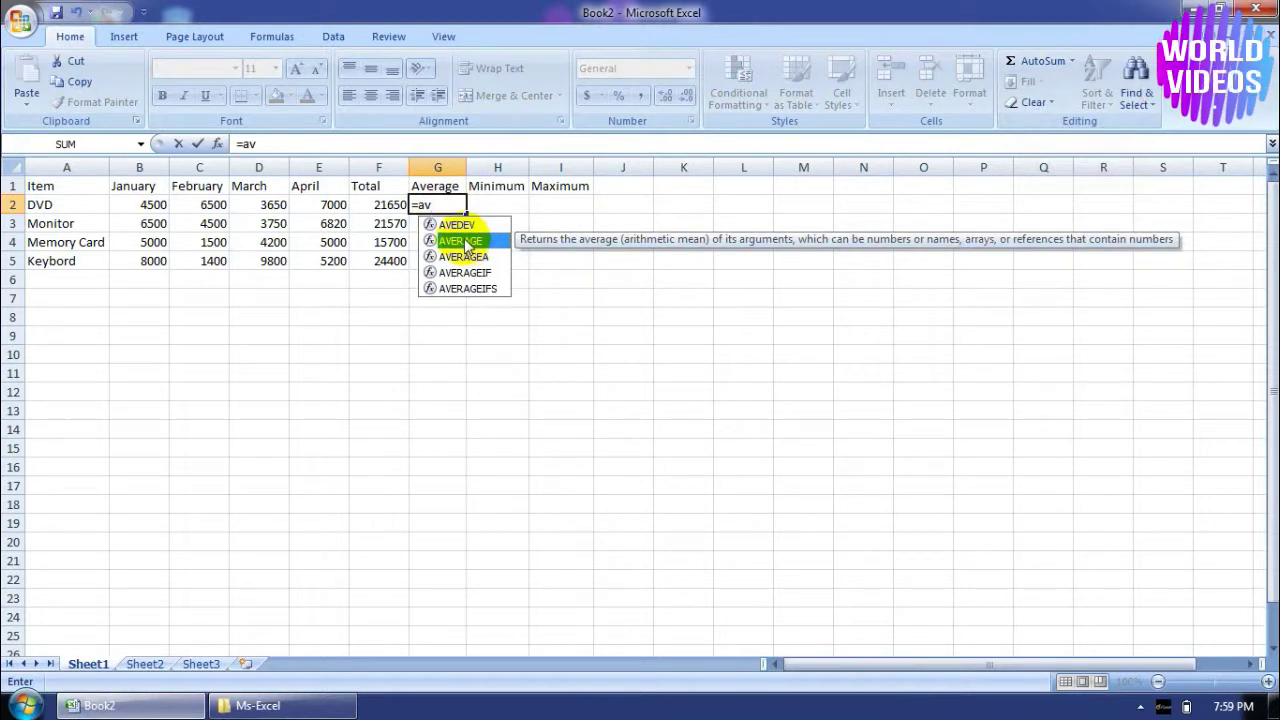
key(Return)
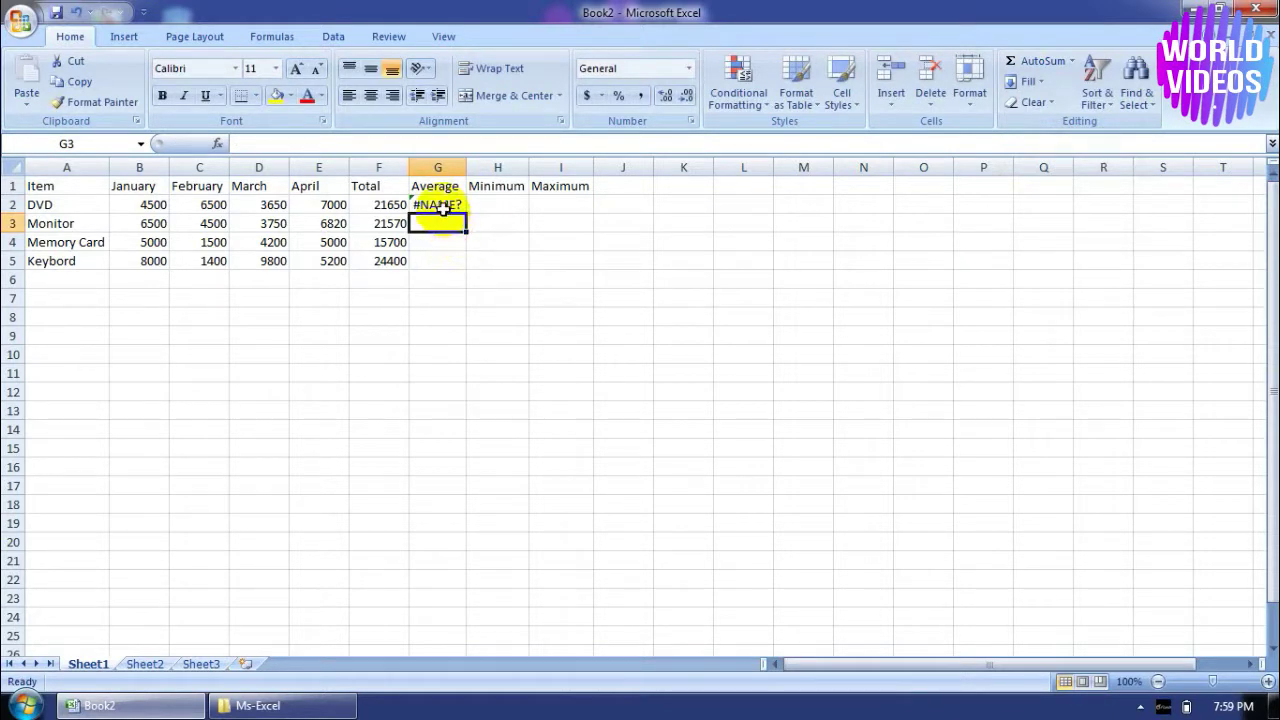
click(442, 205)
key(BackSpace)
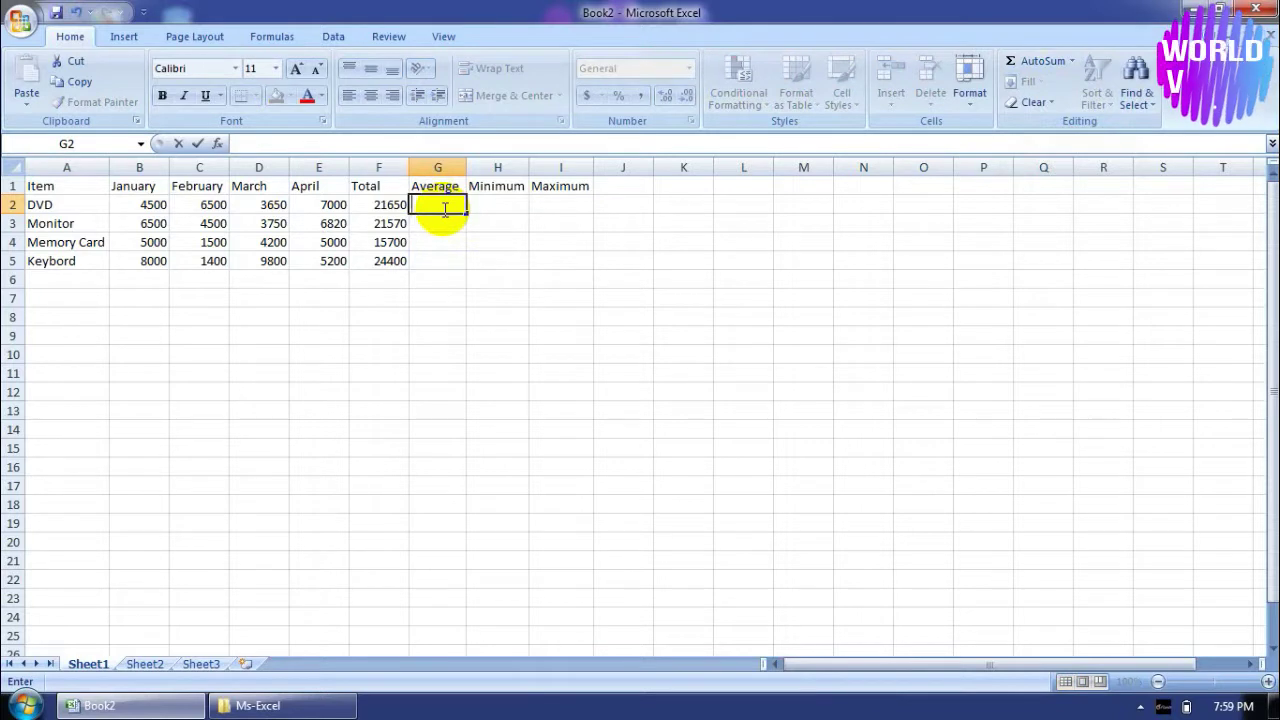
text(=av)
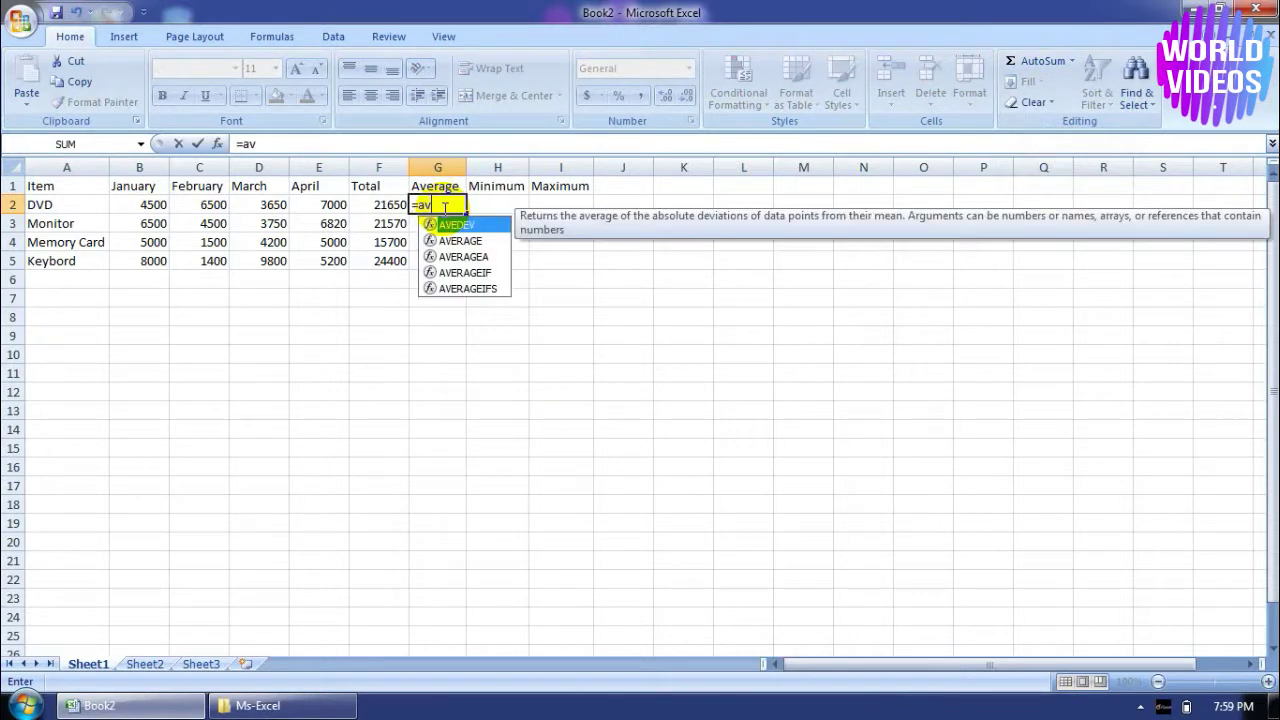
text(e)
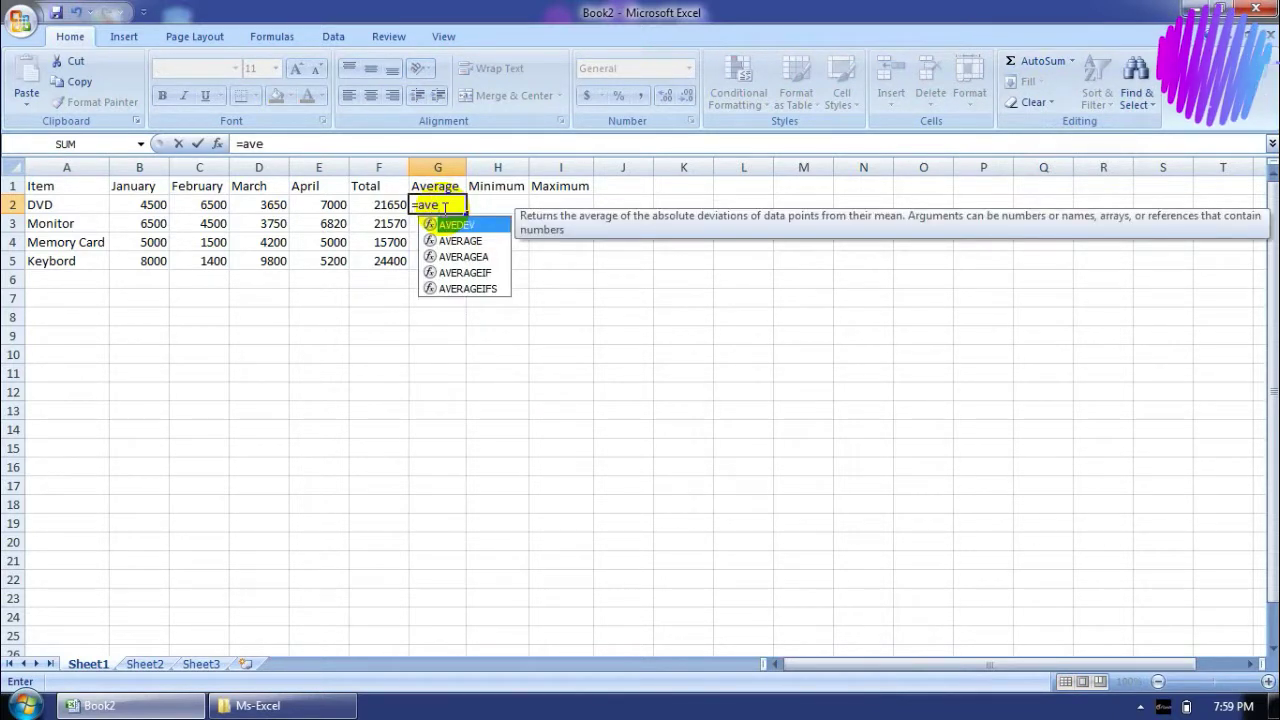
text(rag)
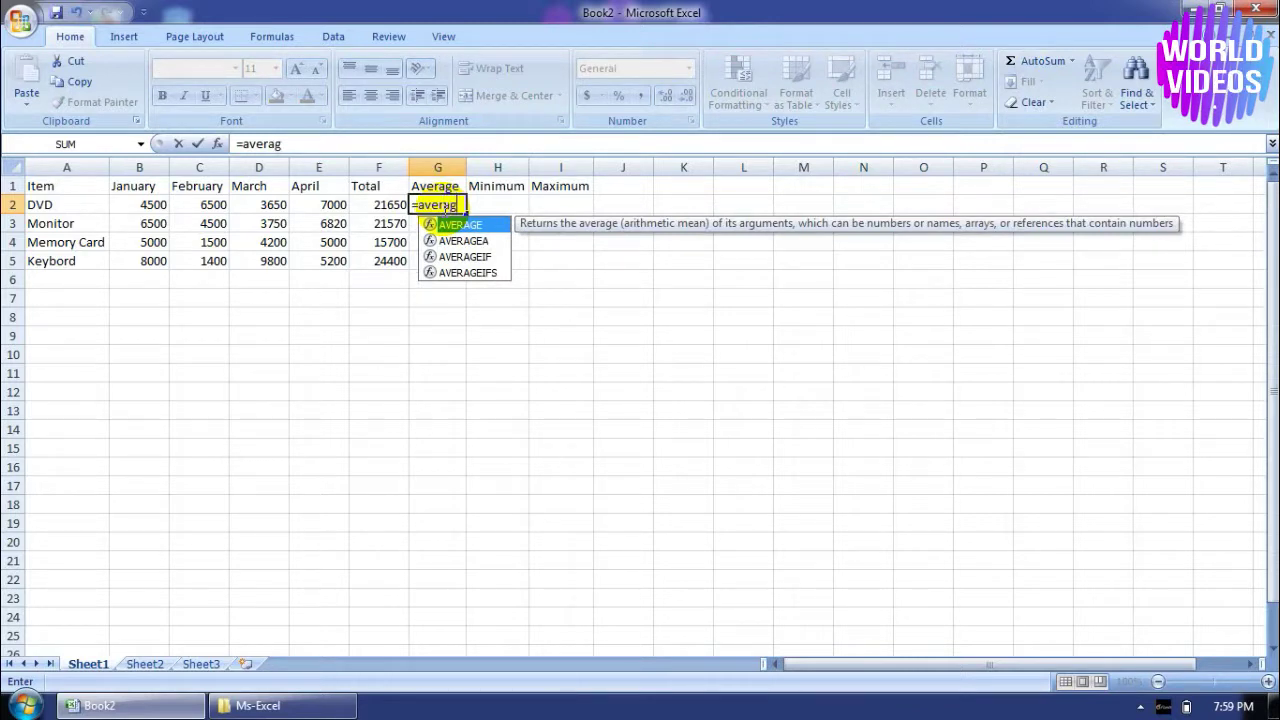
text(e()
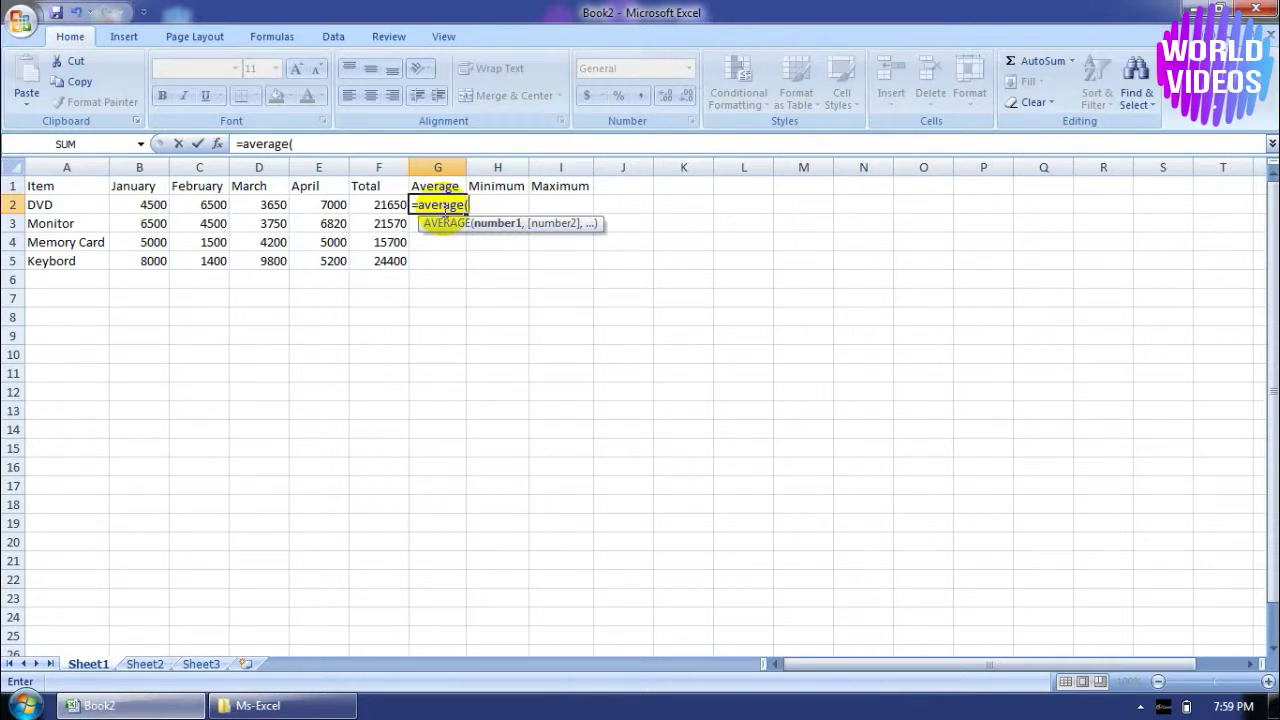
text(b)
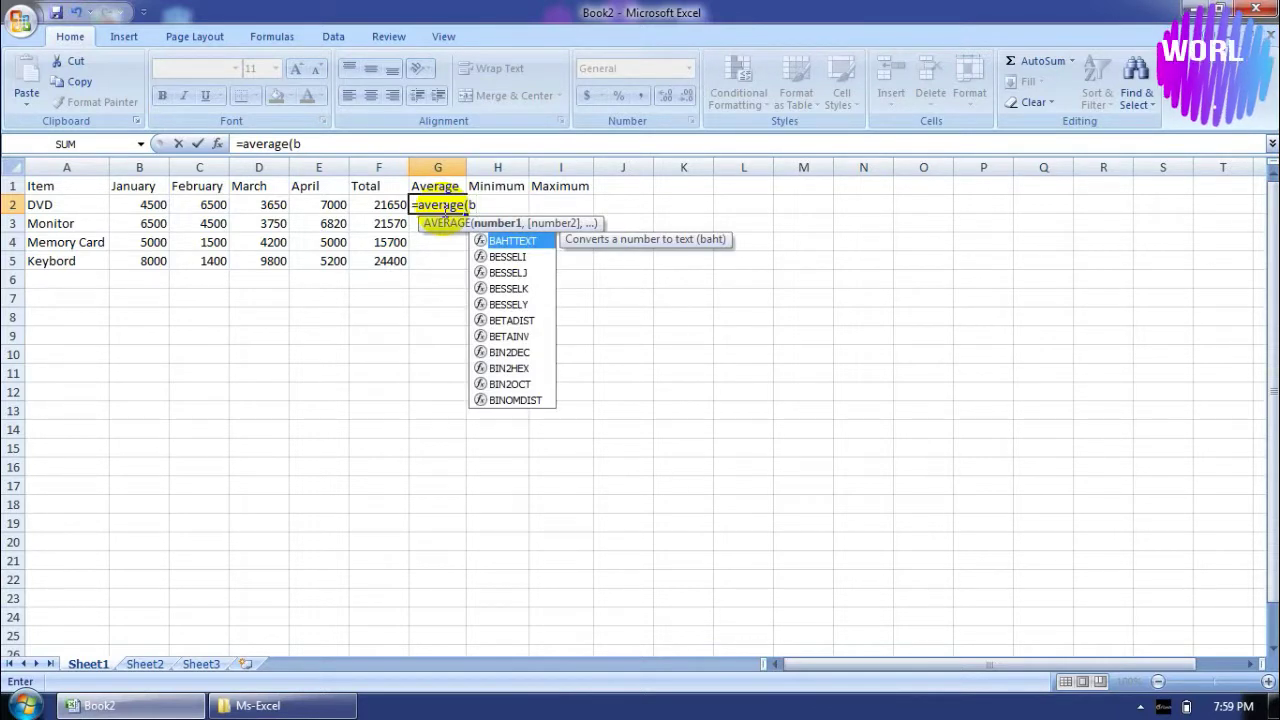
text(2:)
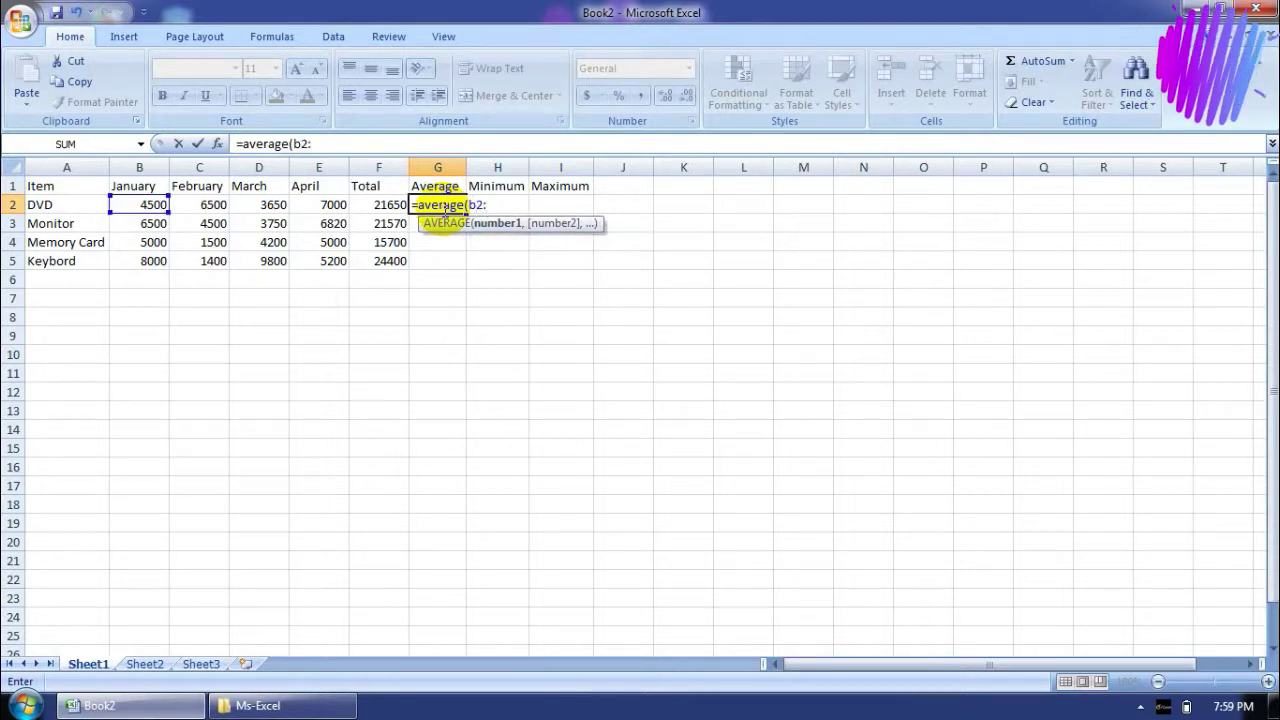
text(e2)
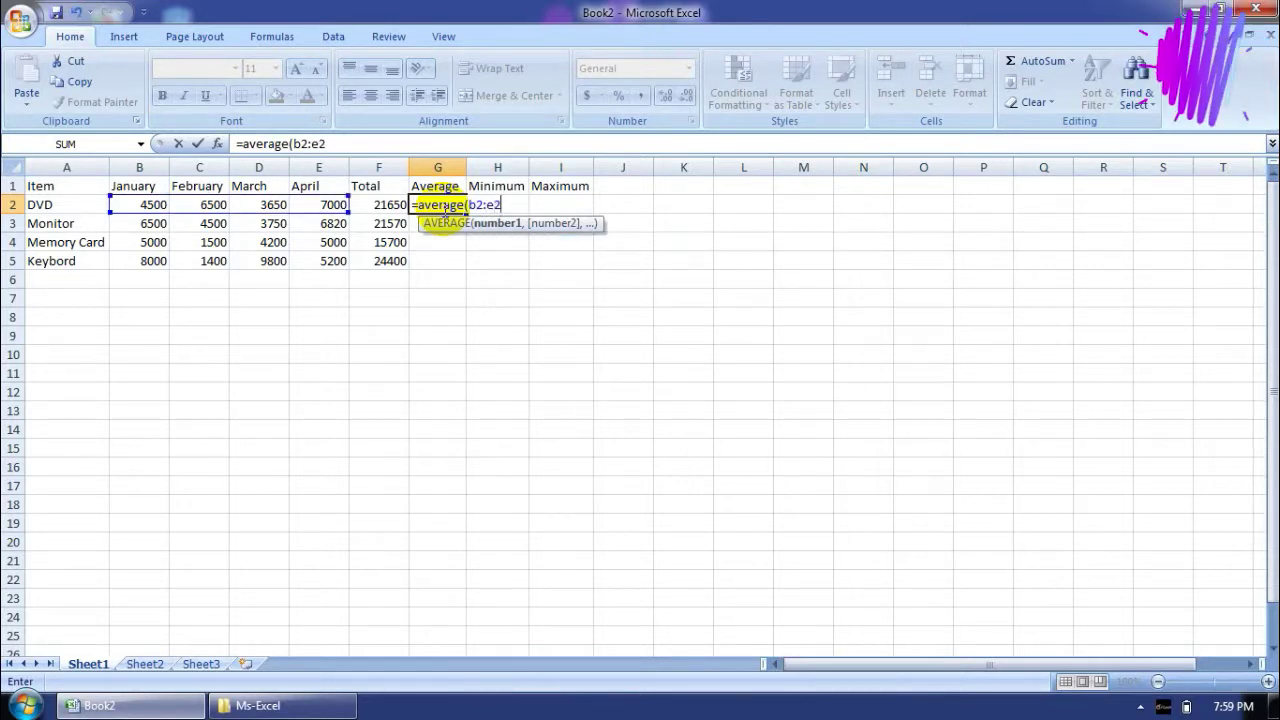
text())
key(Return)
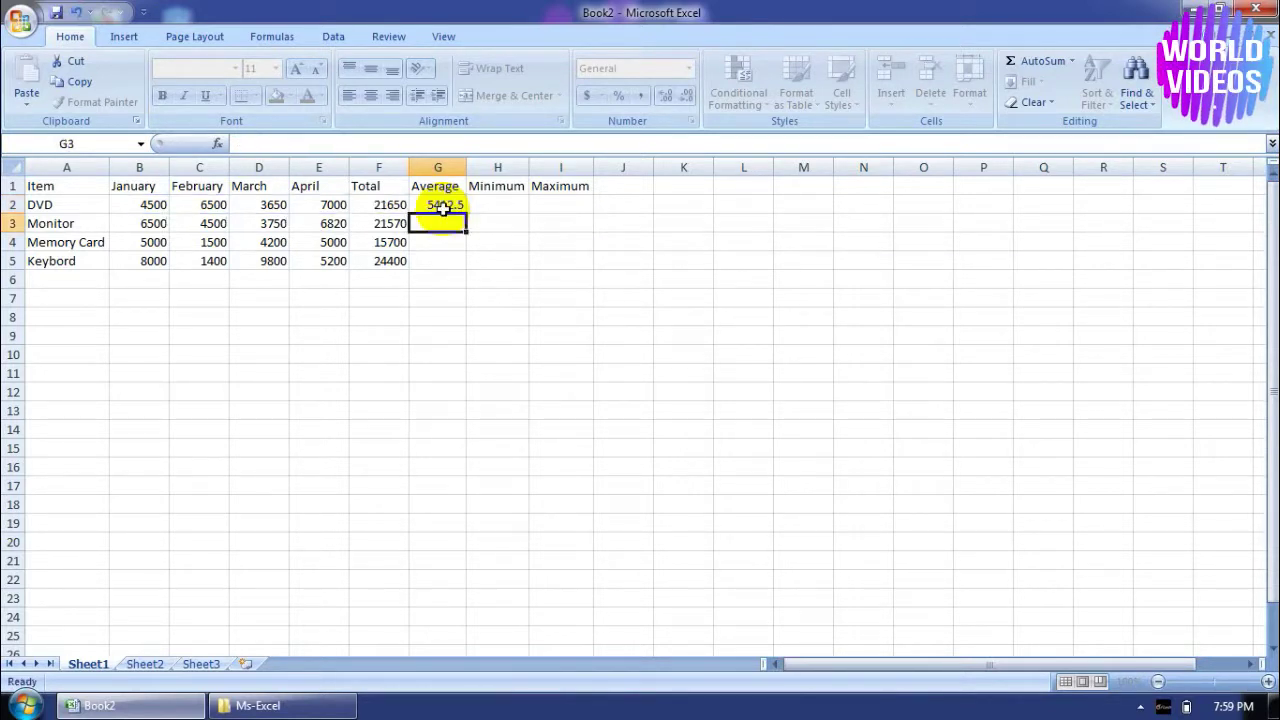
Step: Fill the average formula down from G2 to G5
click(453, 204)
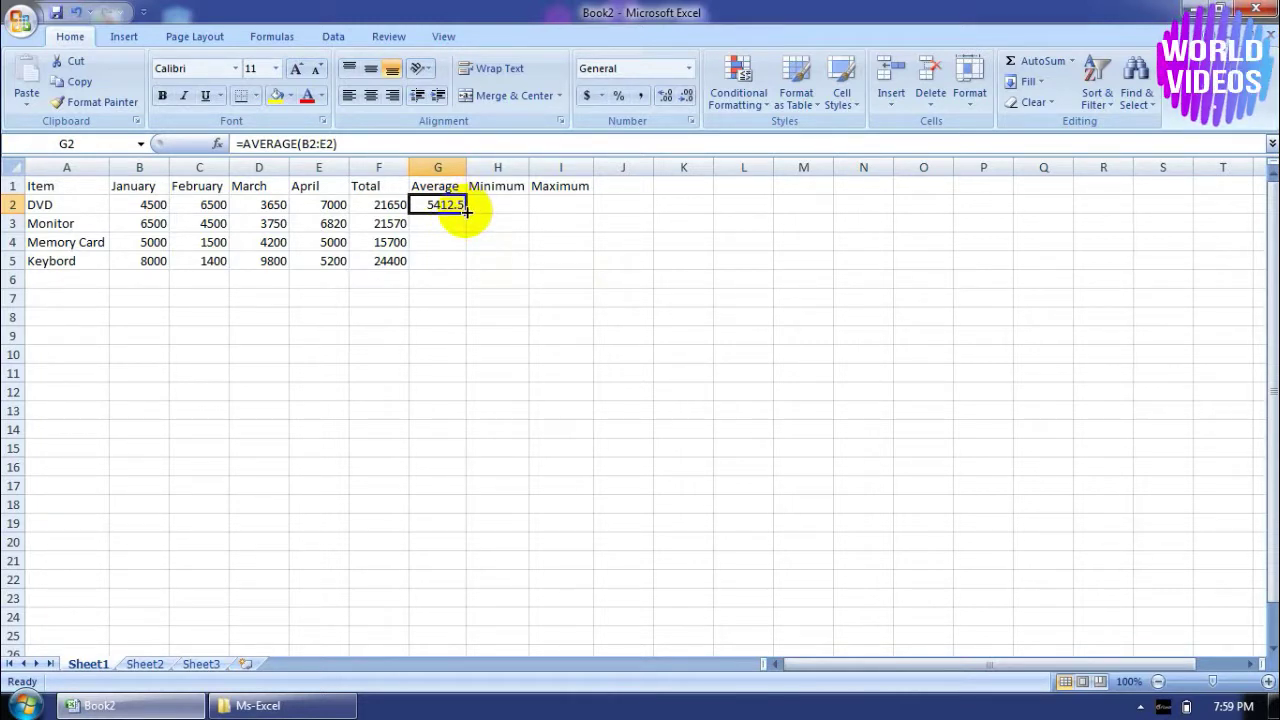
drag(466, 208, 462, 264)
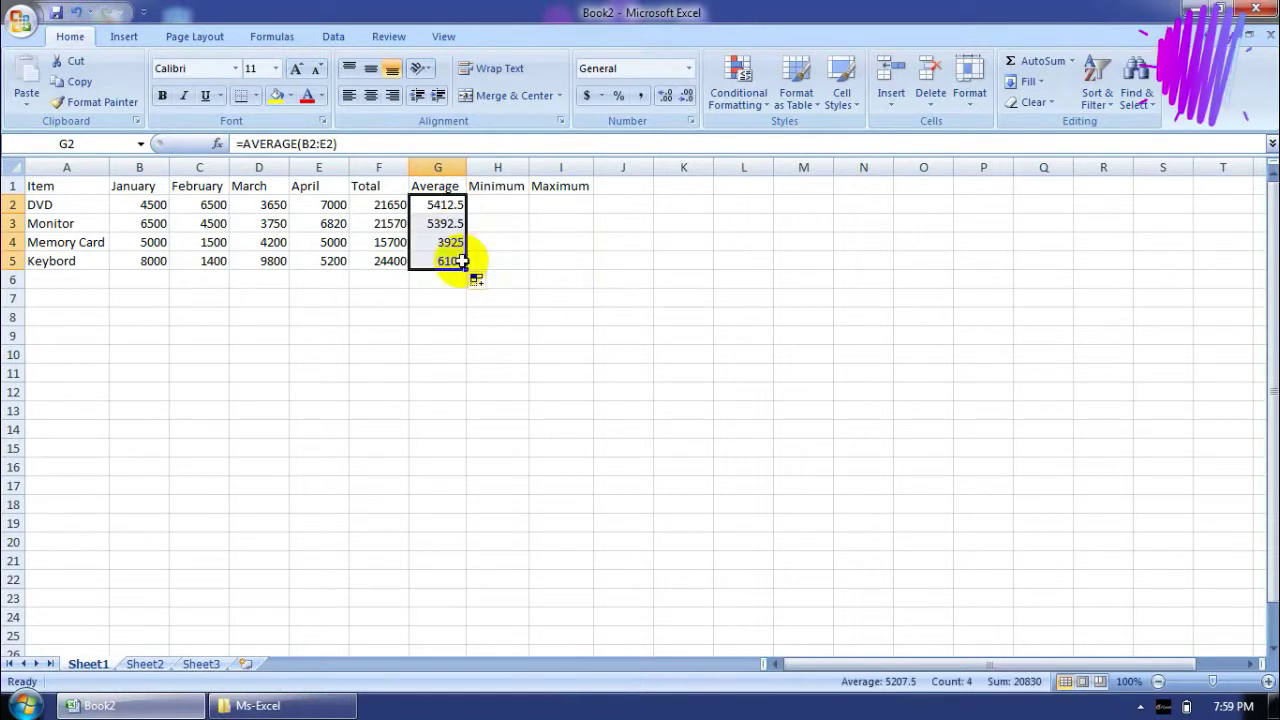
click(500, 203)
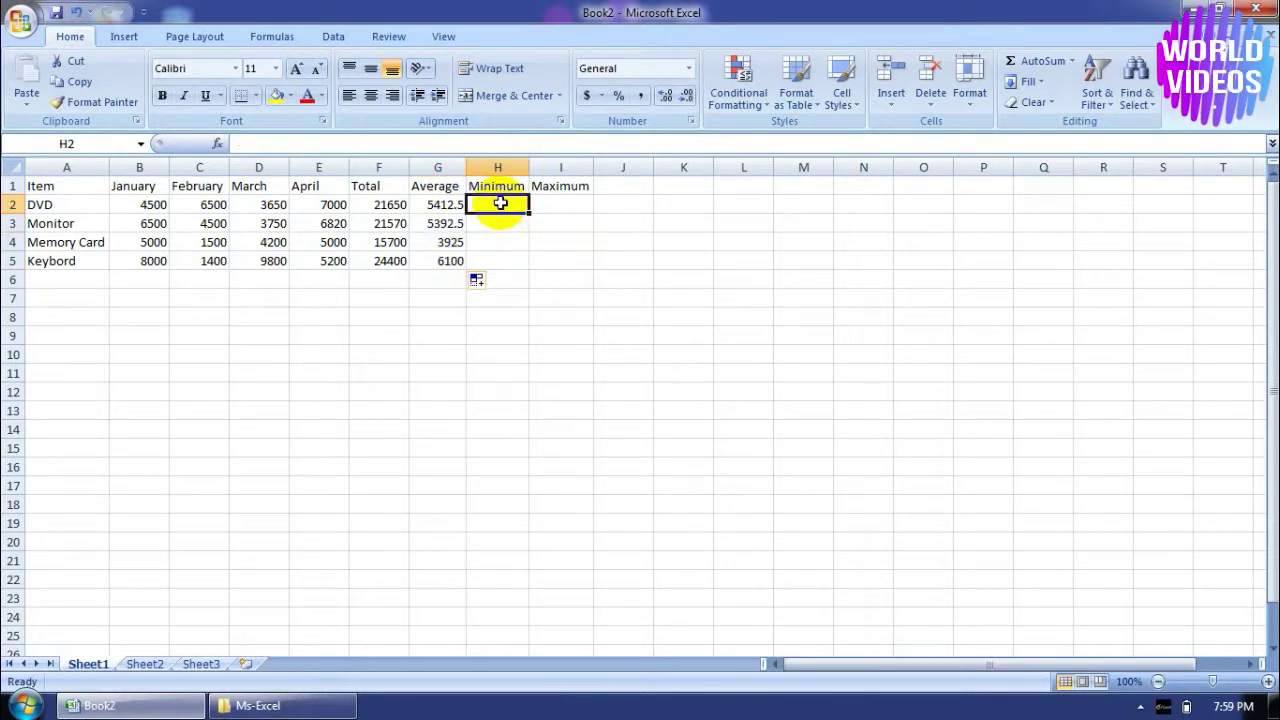
Step: Enter =MIN(B2:E2) in H2 and fill it down to H5, giving minimums 3650, 3750, 1500 and 1400
text(=)
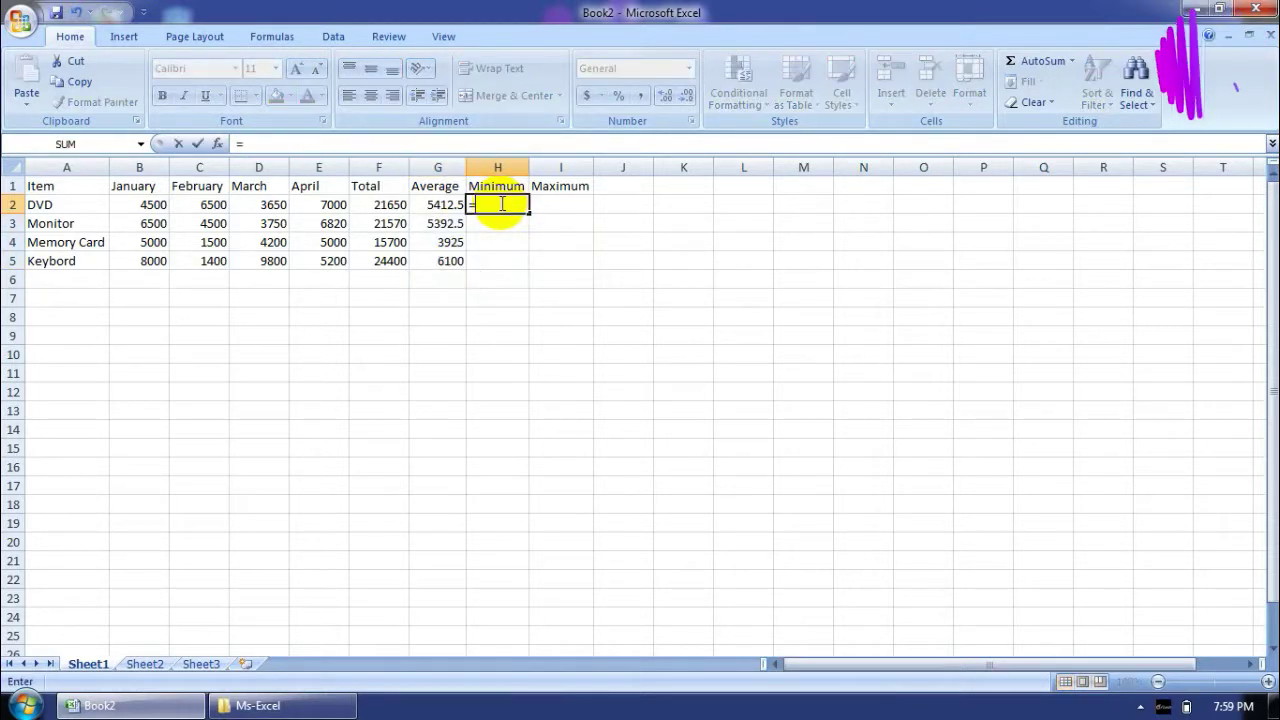
text(min)
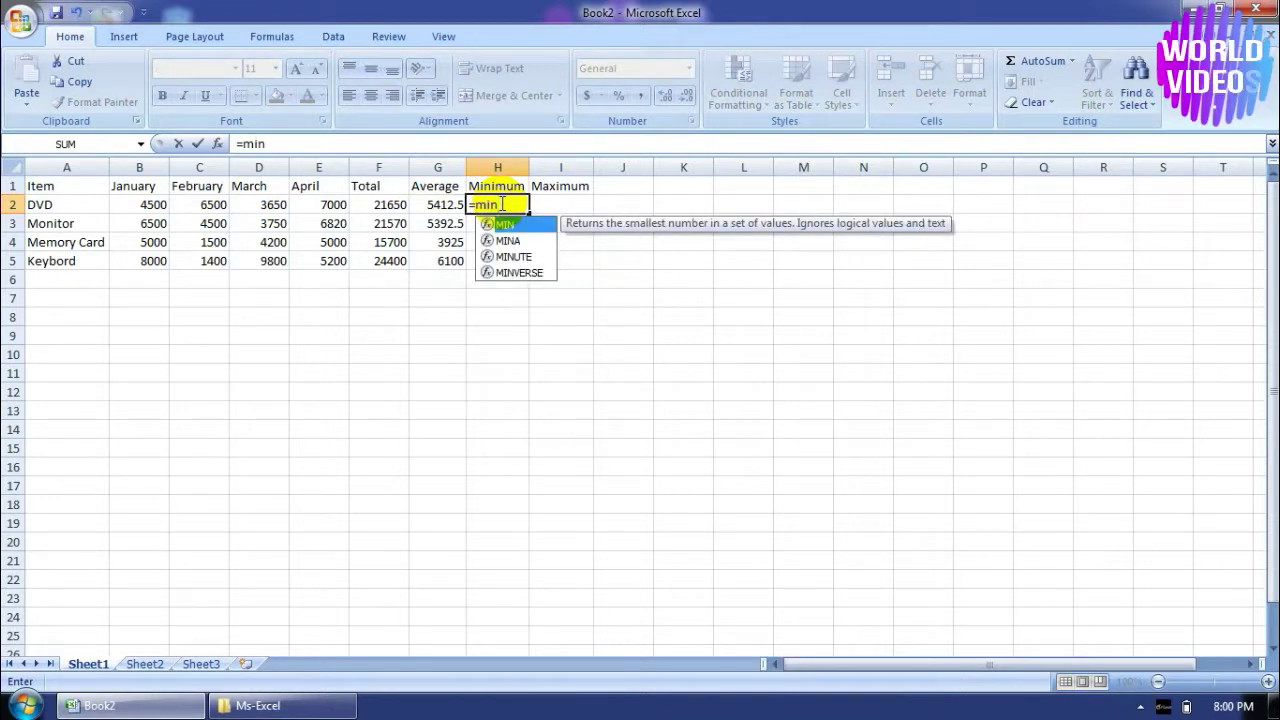
text(()
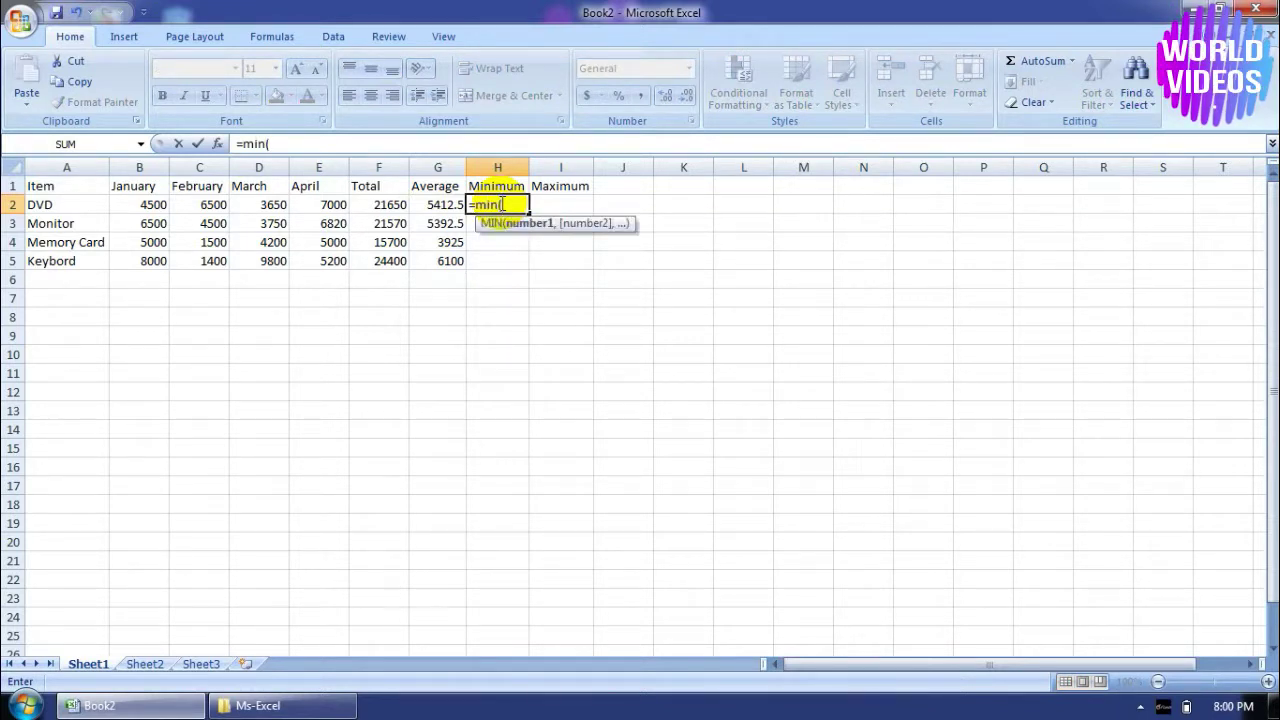
text(b2)
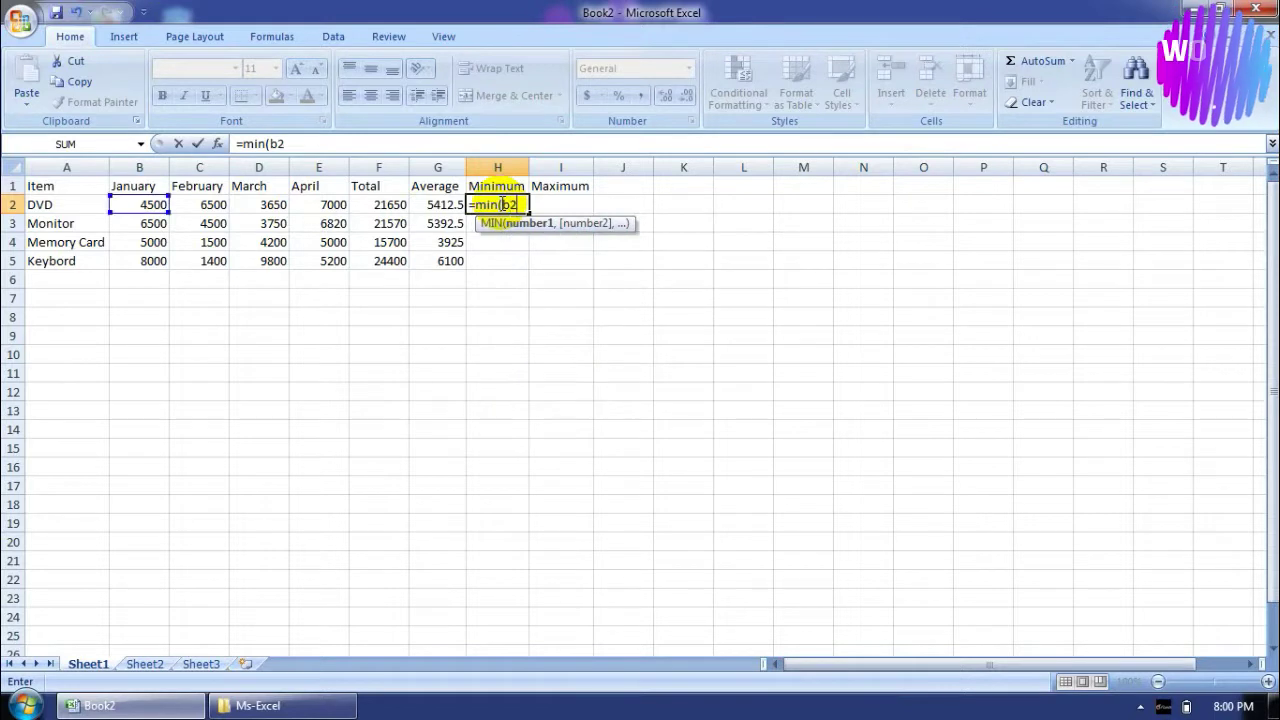
text(:)
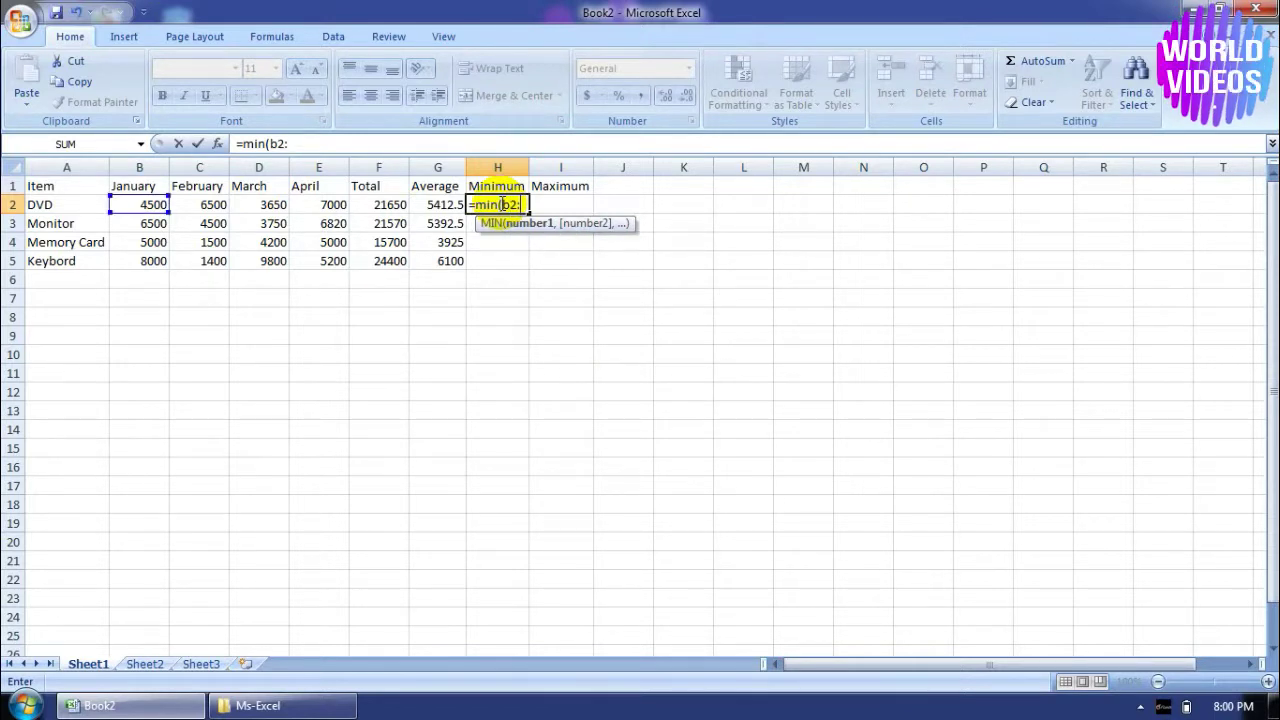
text(E2)
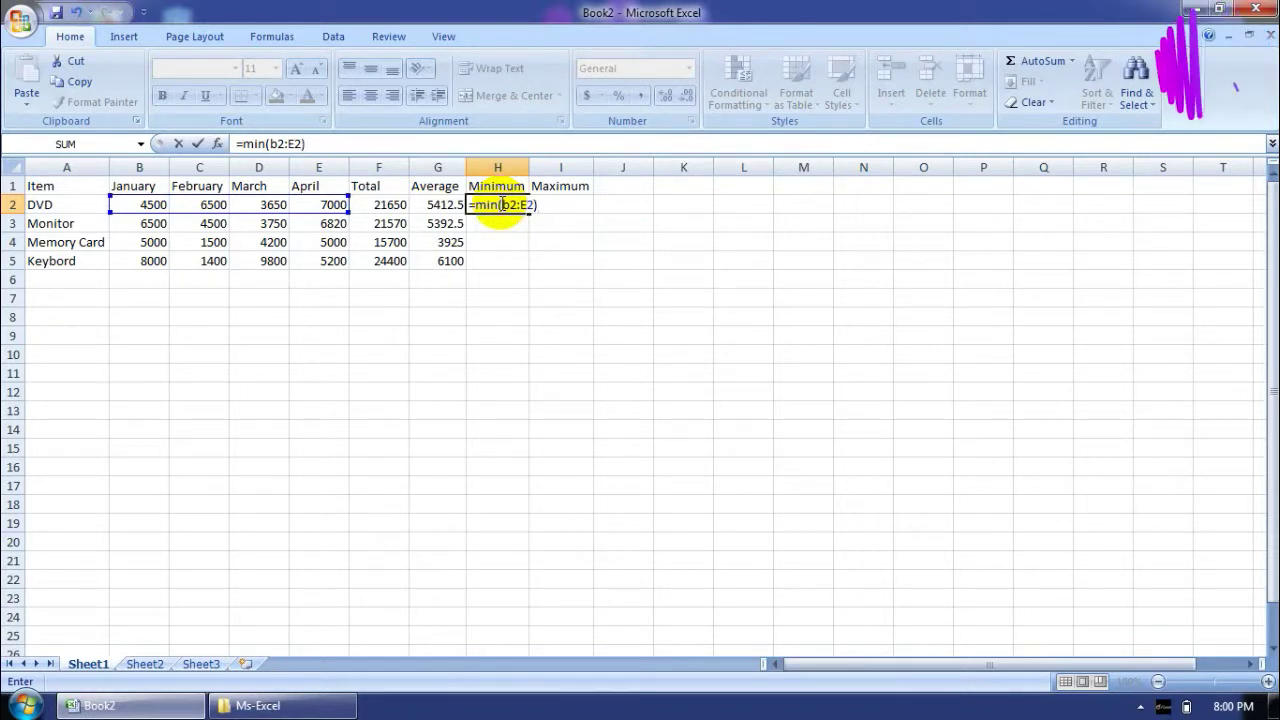
key(Return)
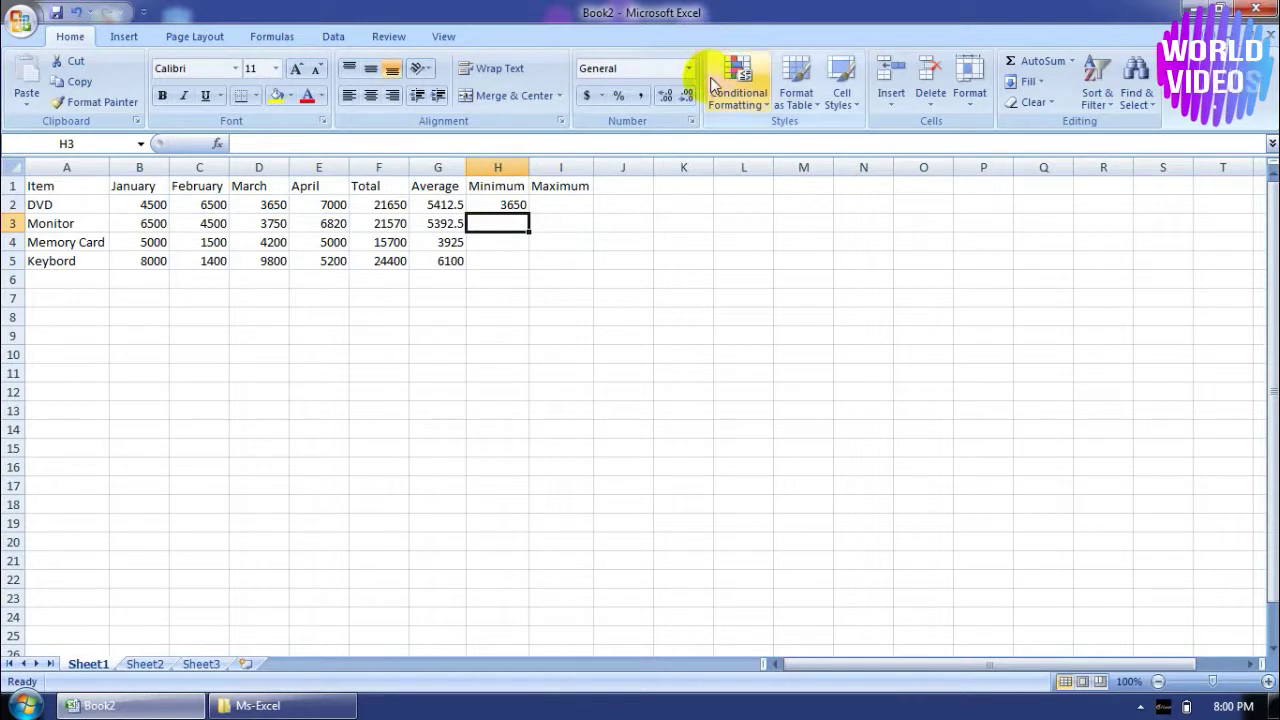
click(502, 206)
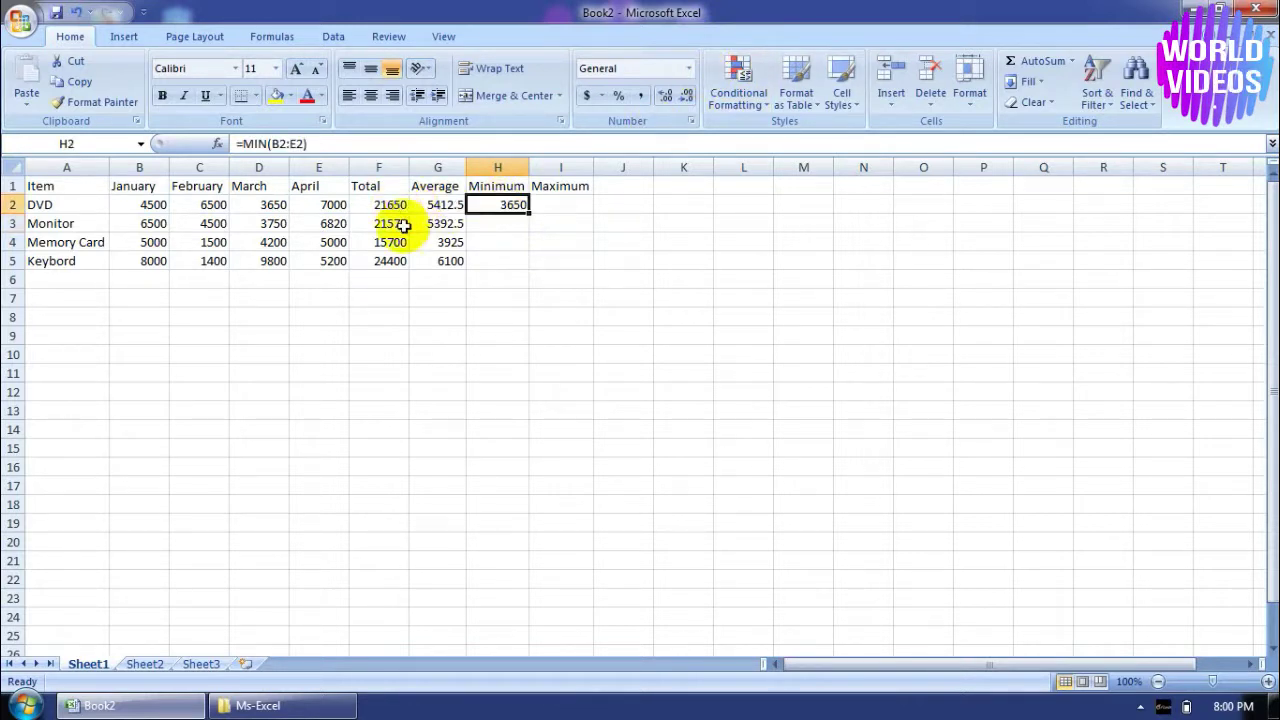
click(325, 205)
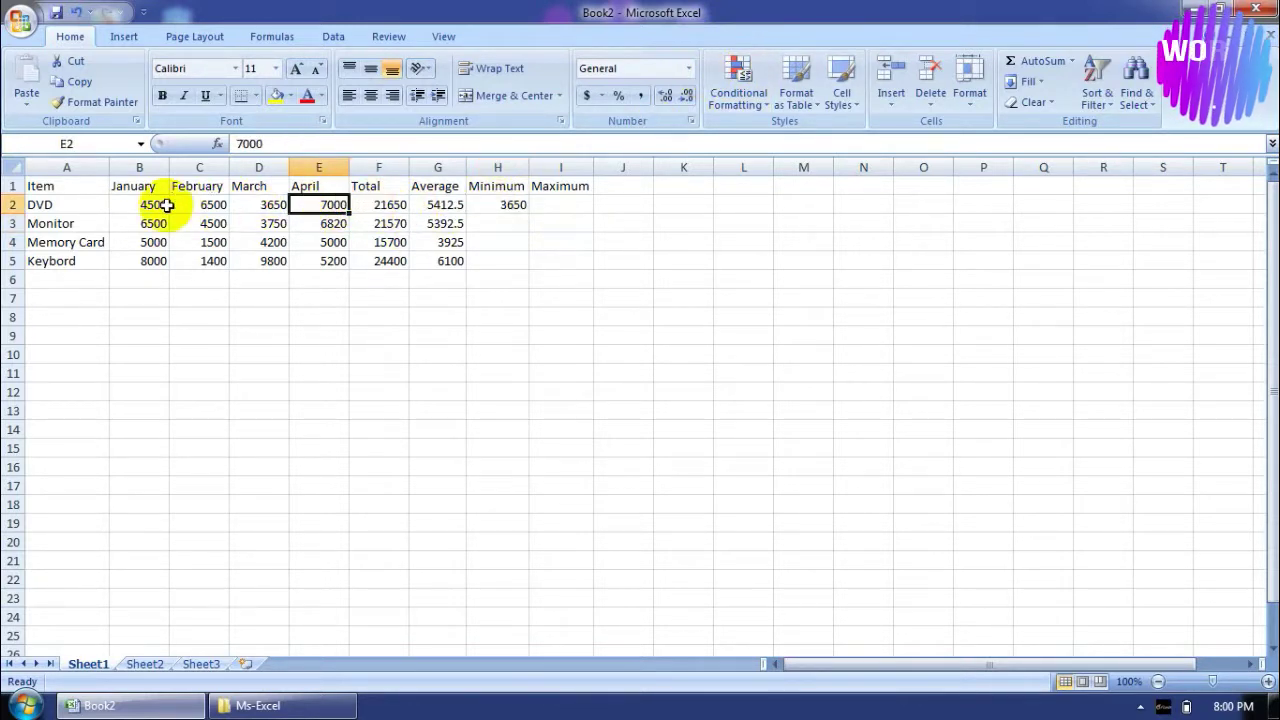
click(205, 205)
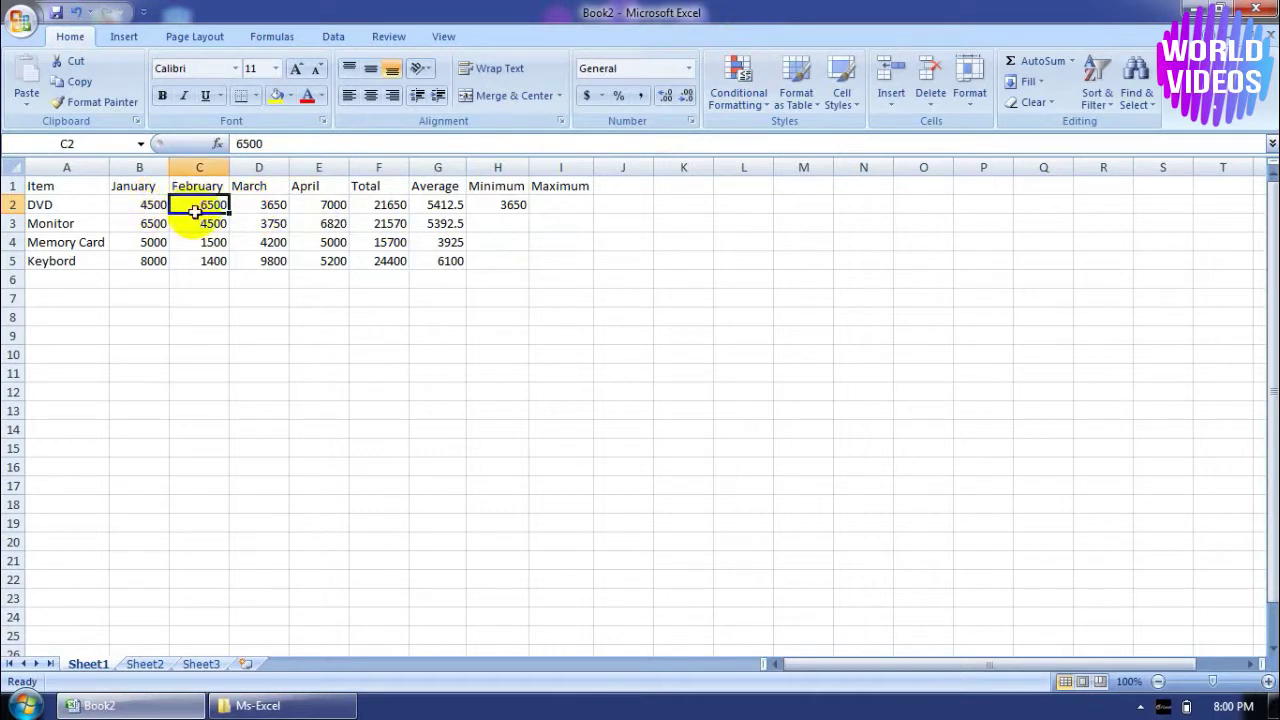
click(262, 206)
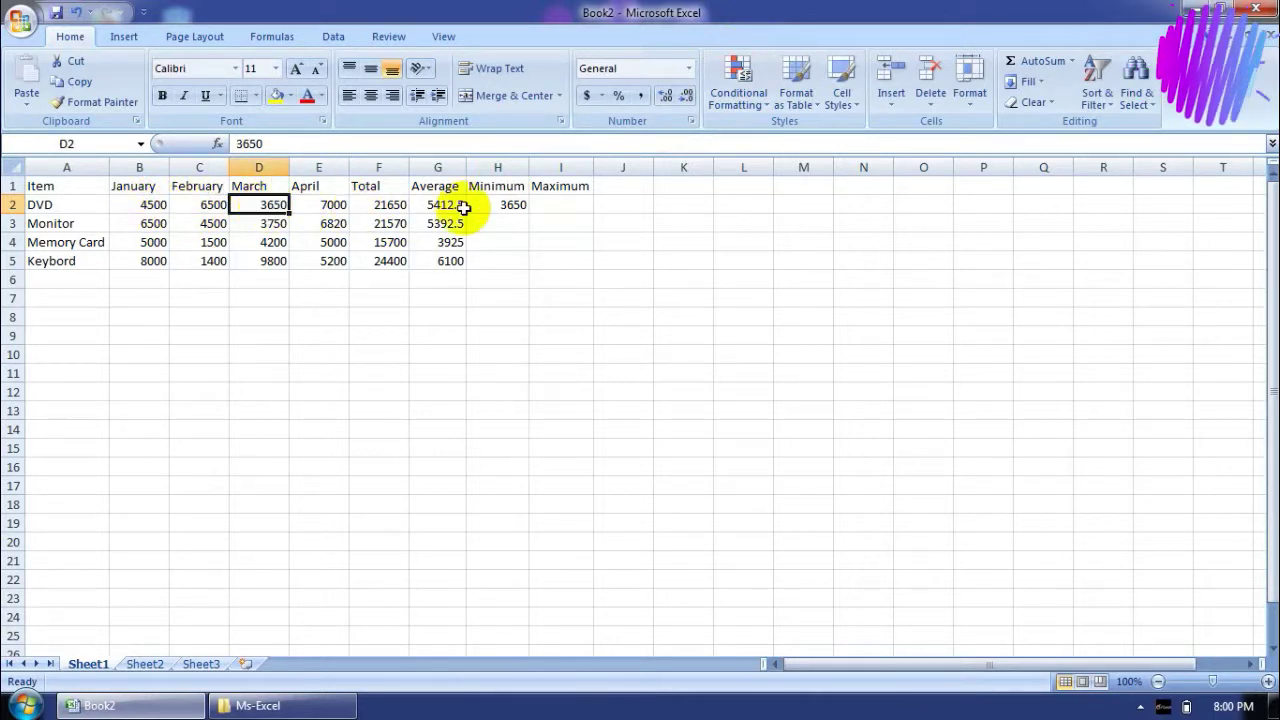
click(512, 206)
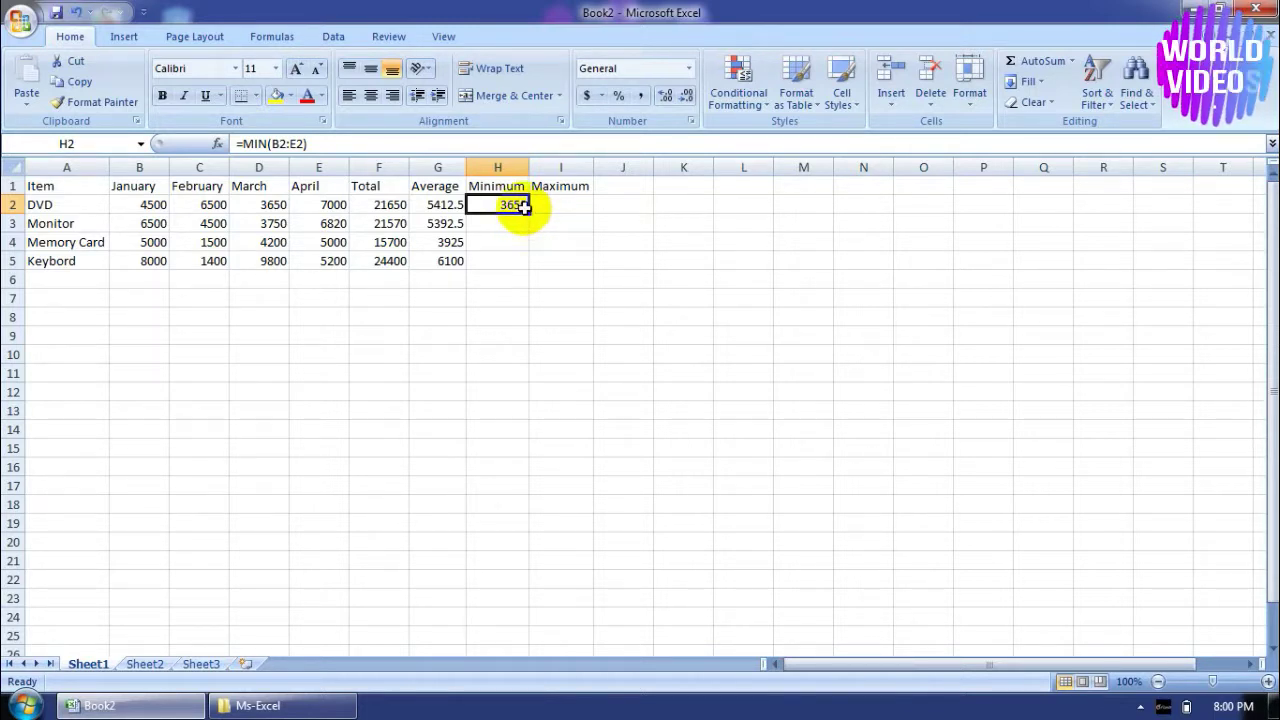
drag(527, 211, 518, 259)
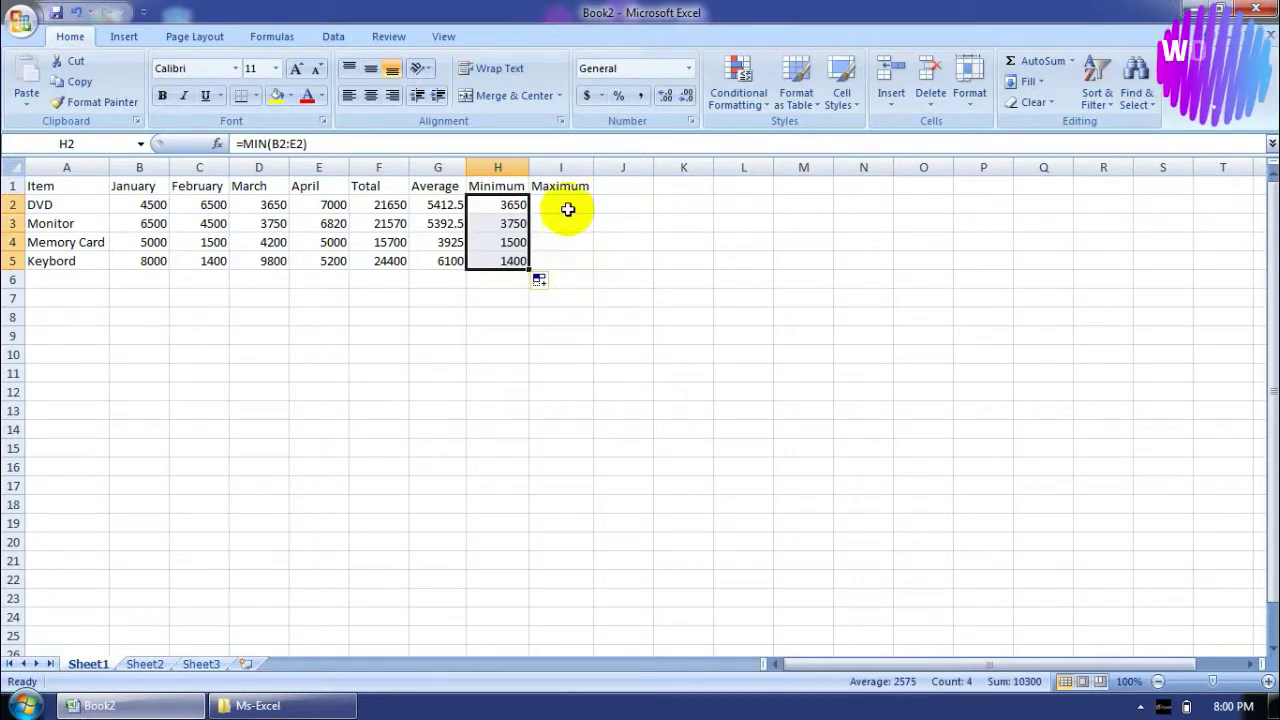
click(569, 204)
Step: Enter =MAX(B2:E2) in I2 and fill it down to I5, showing 7000, 6820, 5000 and 9800
text(=)
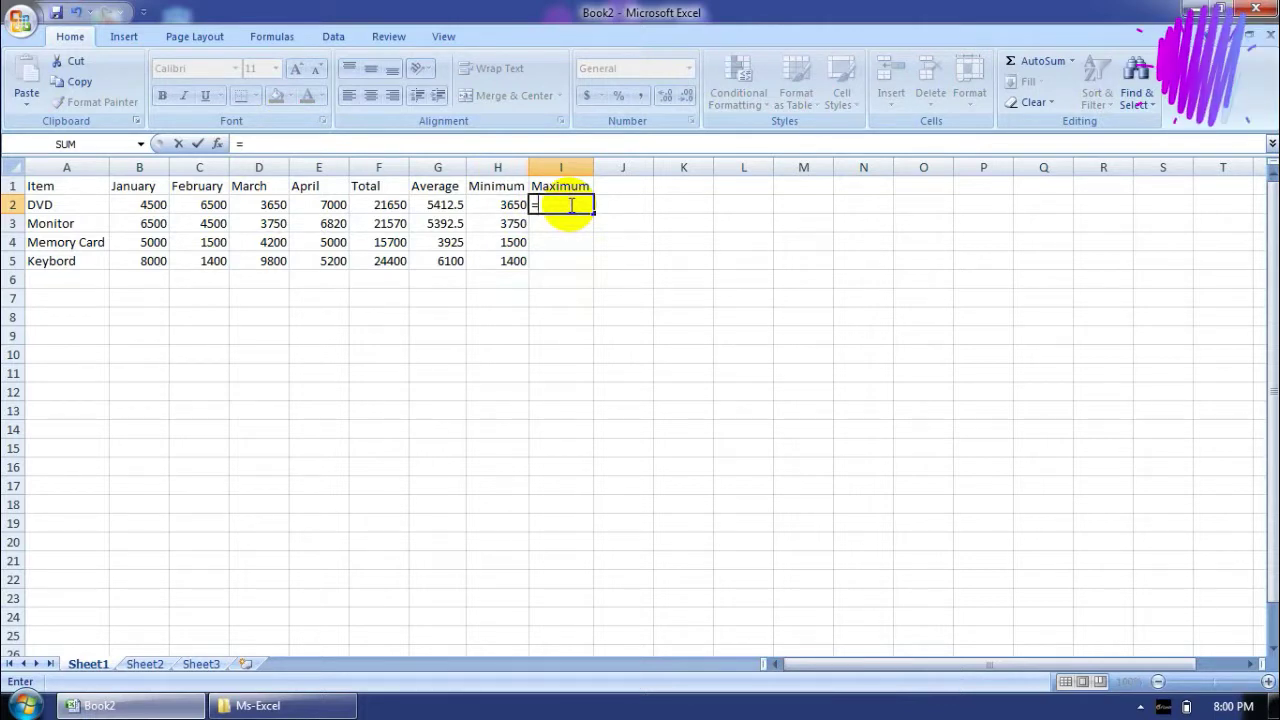
text(min)
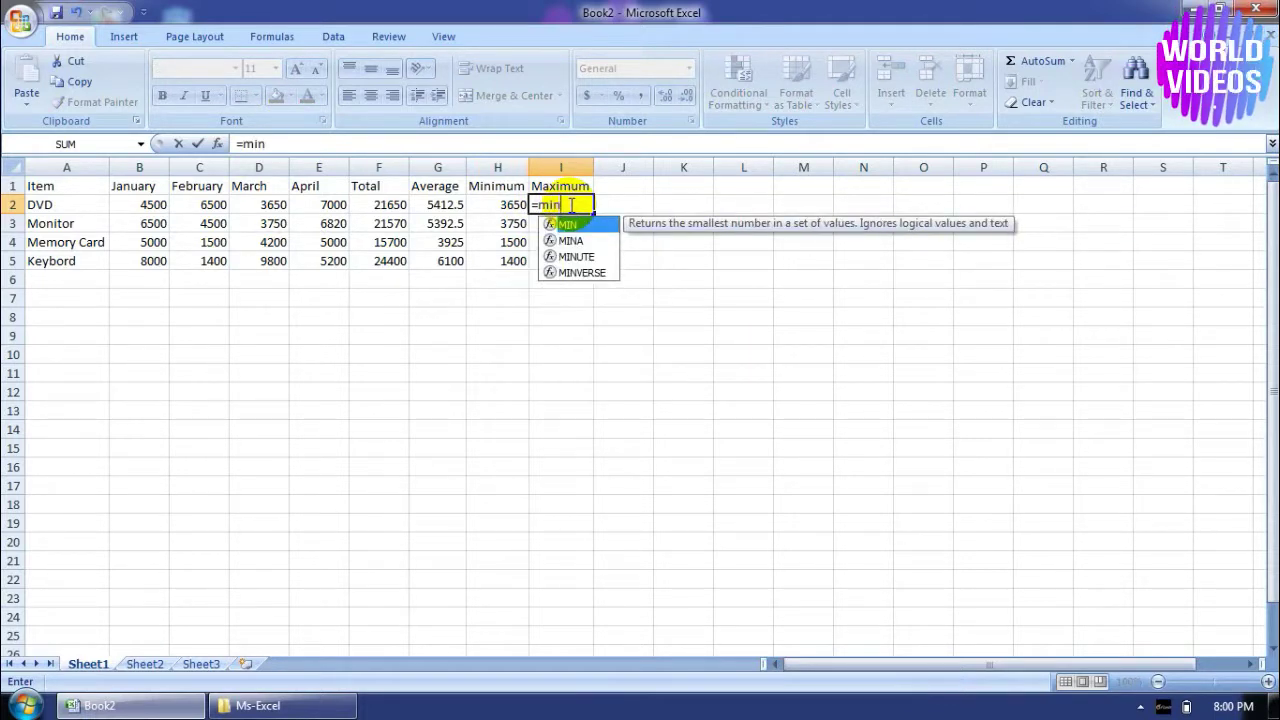
text(()
key(BackSpace)
key(BackSpace)
key(BackSpace)
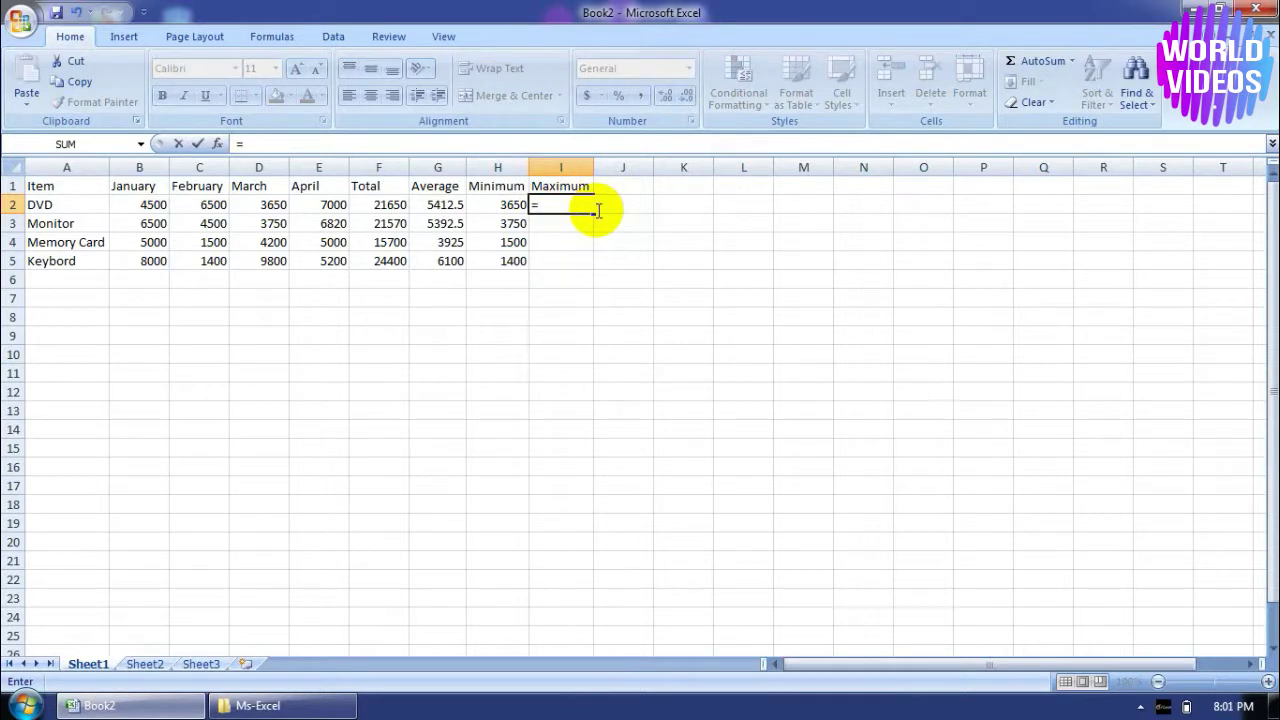
text(maz)
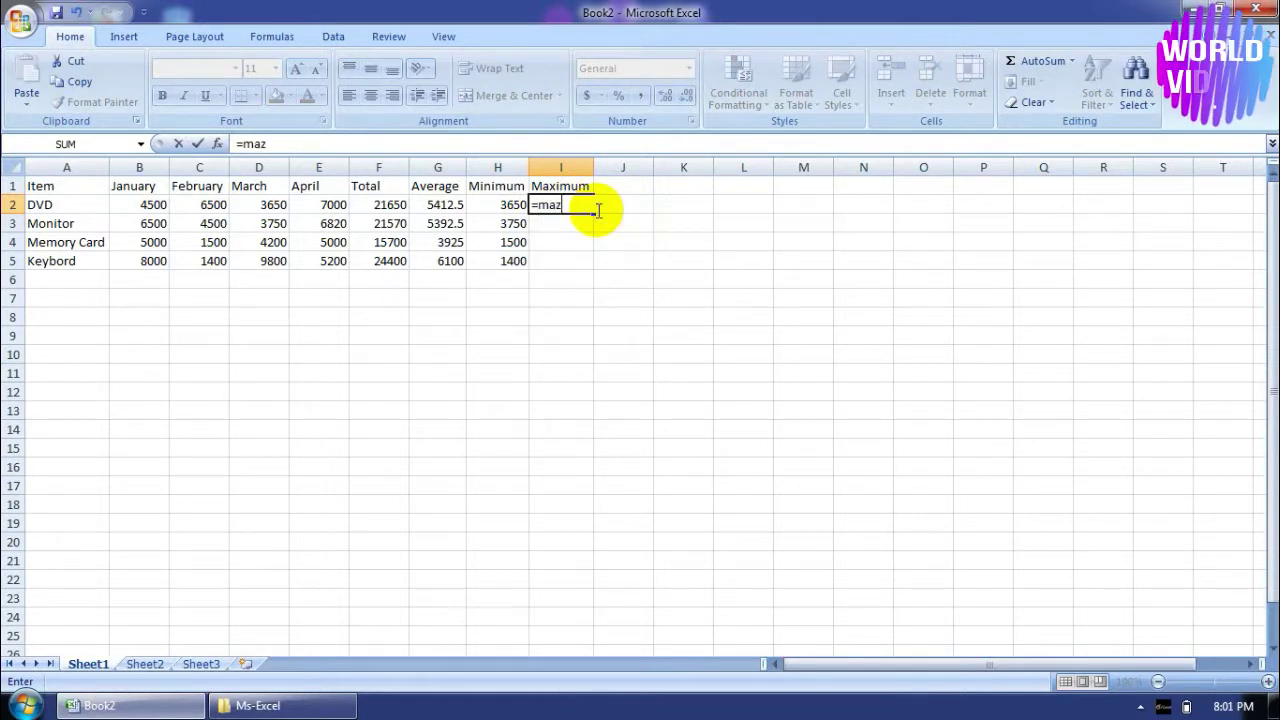
key(BackSpace)
text(x)
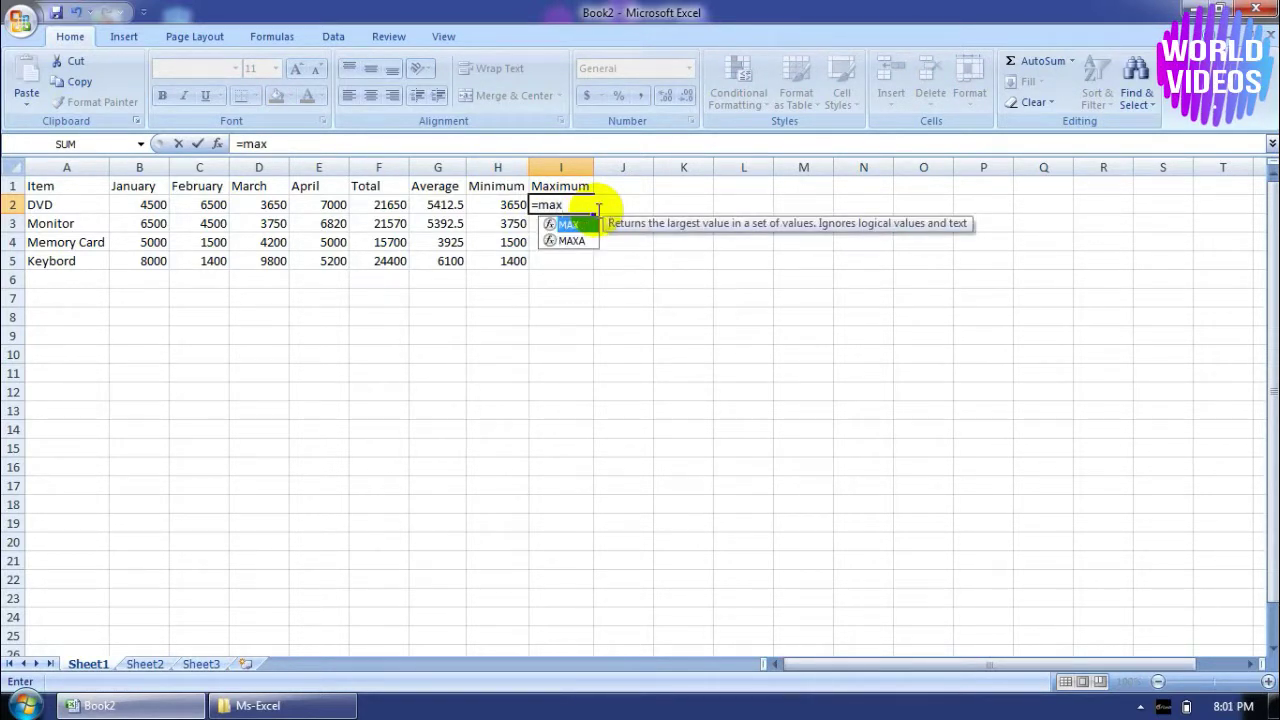
text((b2:)
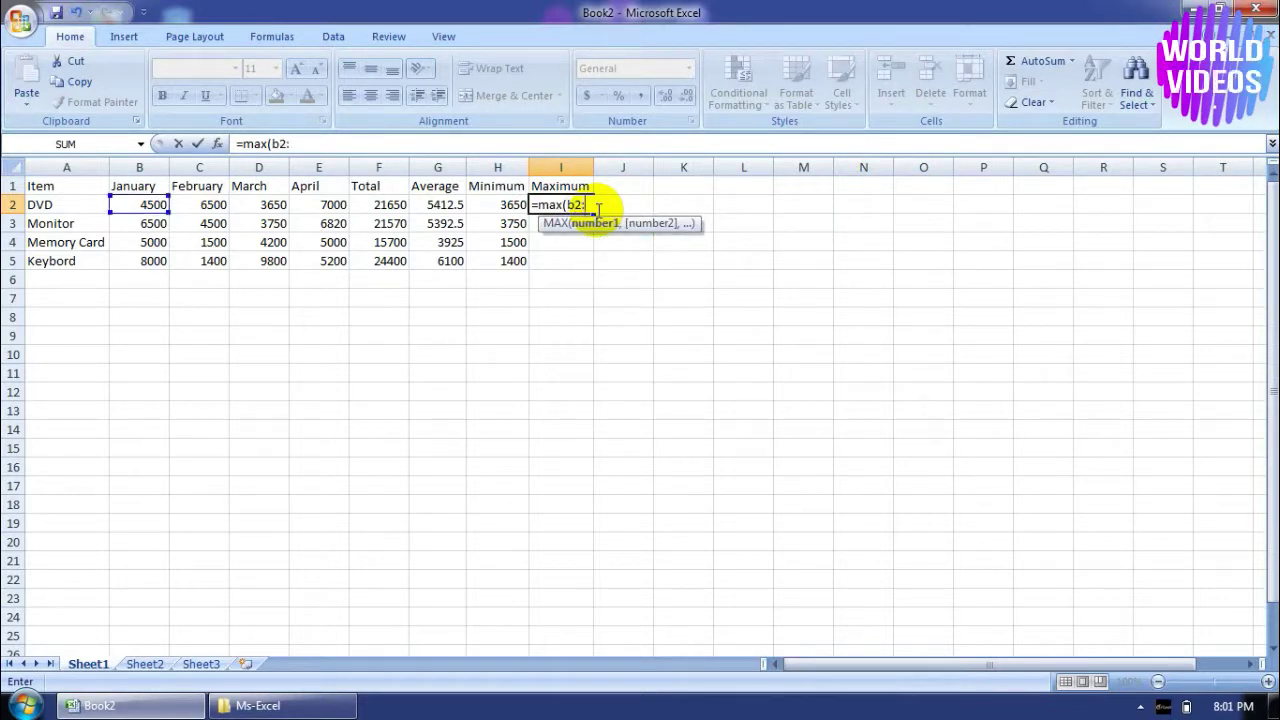
text(e2))
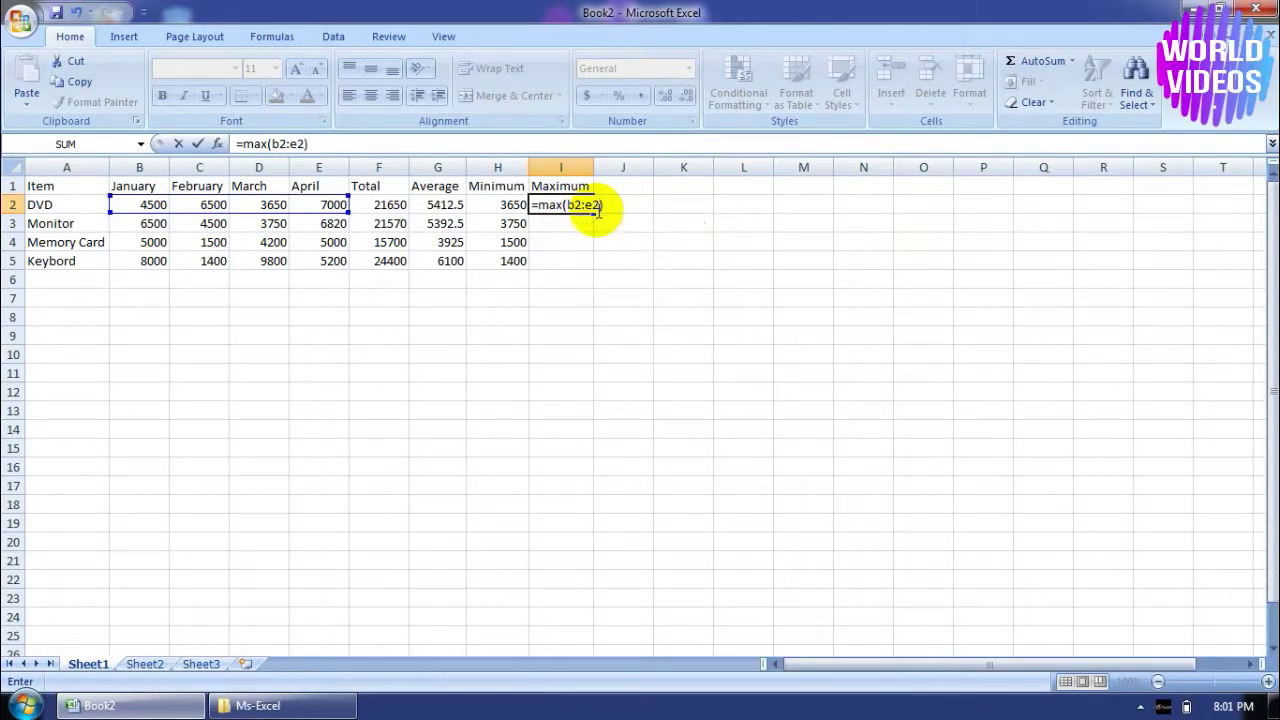
key(Return)
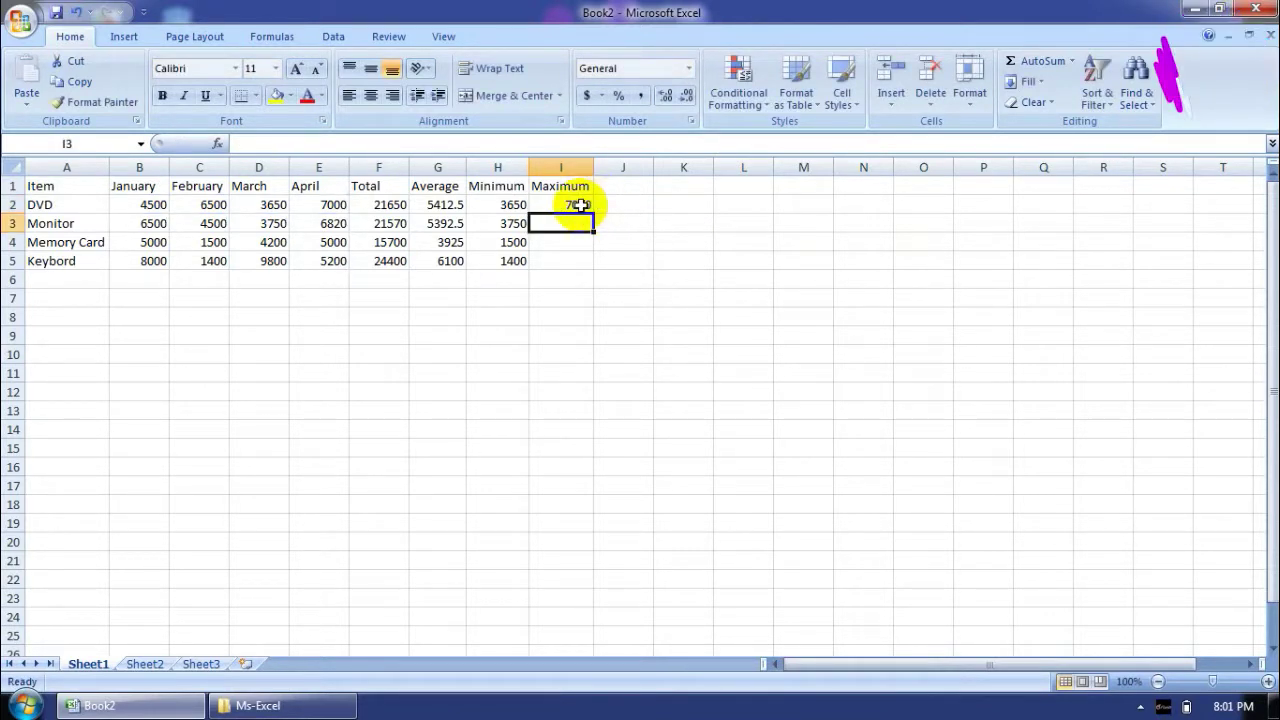
click(575, 204)
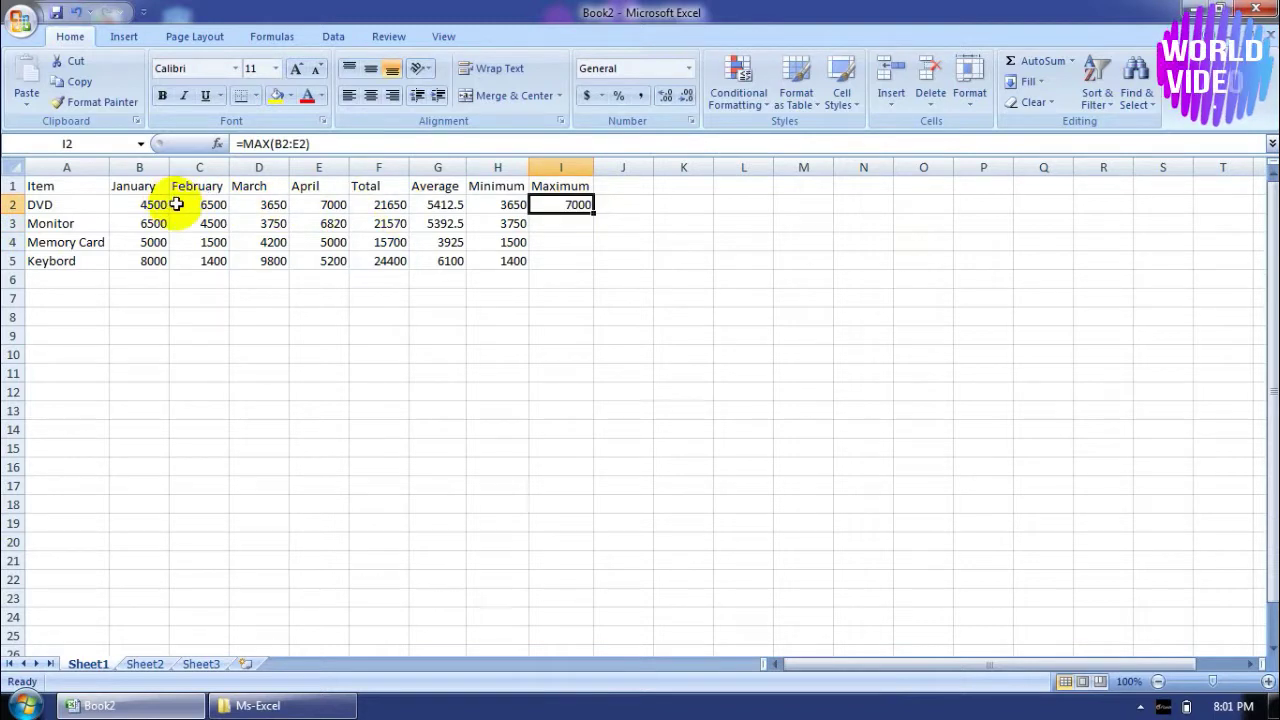
click(322, 204)
click(568, 203)
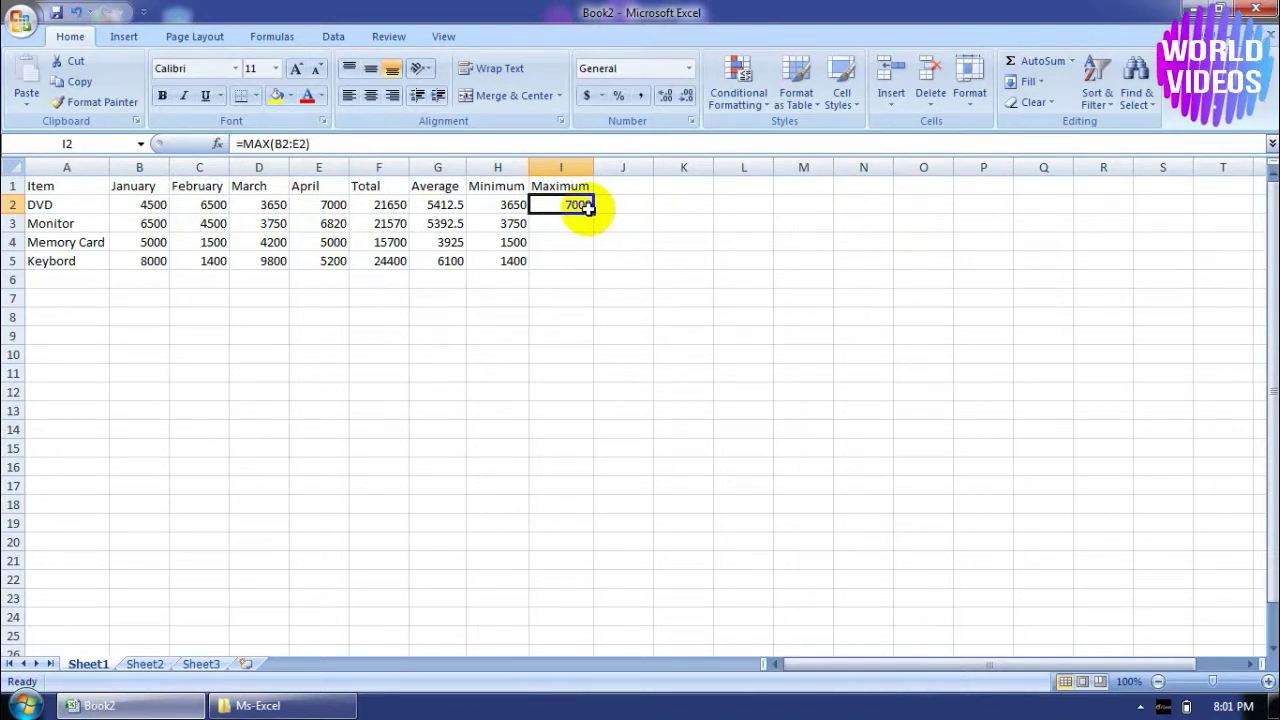
drag(592, 212, 594, 265)
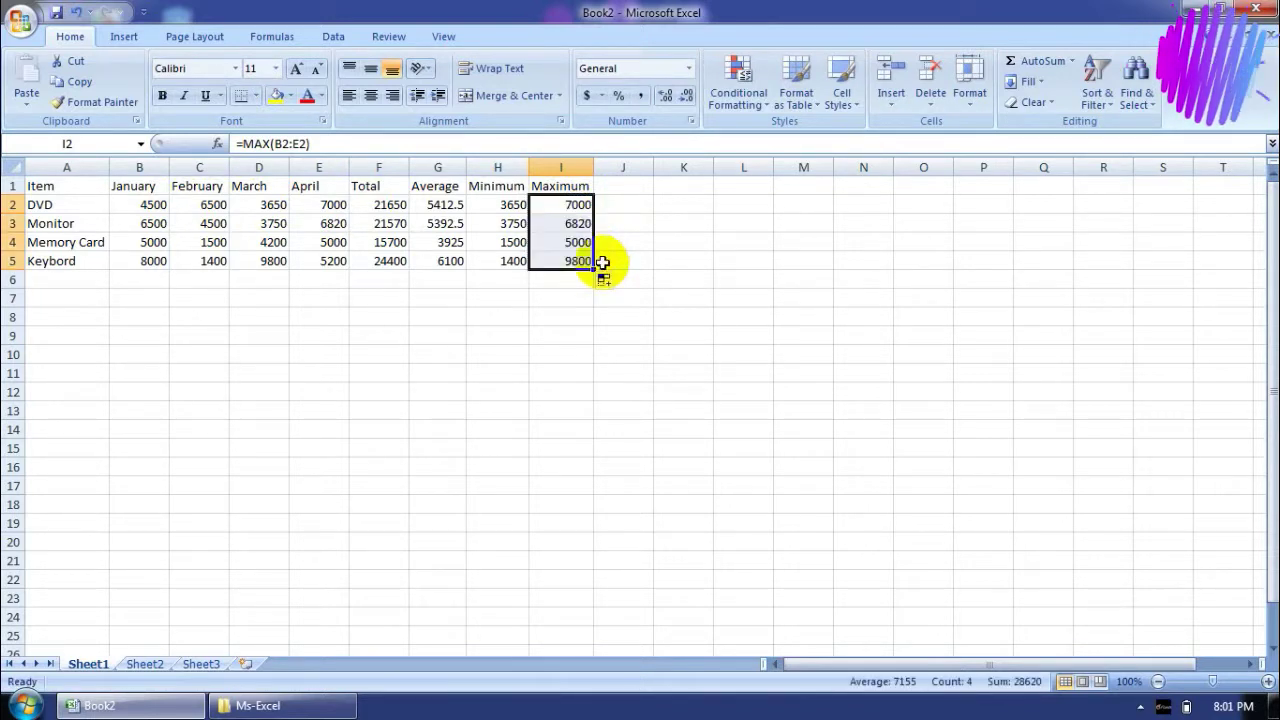
click(738, 262)
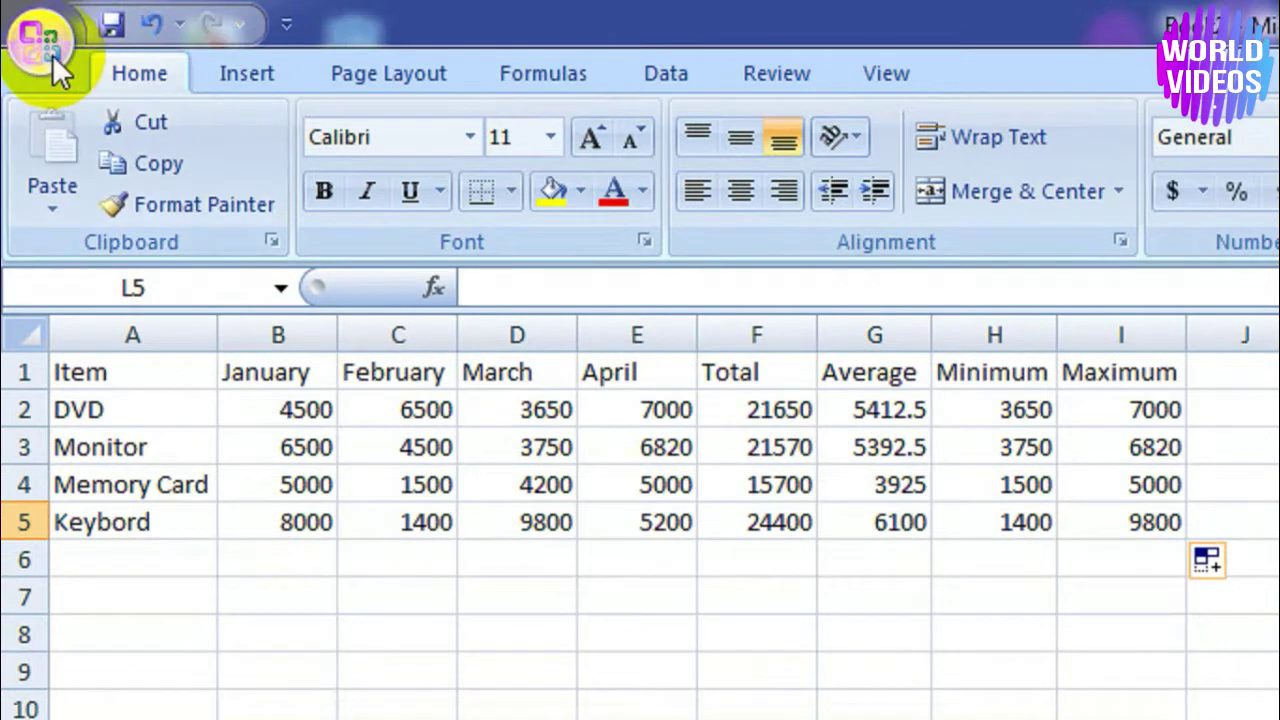
Step: Save the workbook in the Documents library under the name 'sale sheet'
click(45, 50)
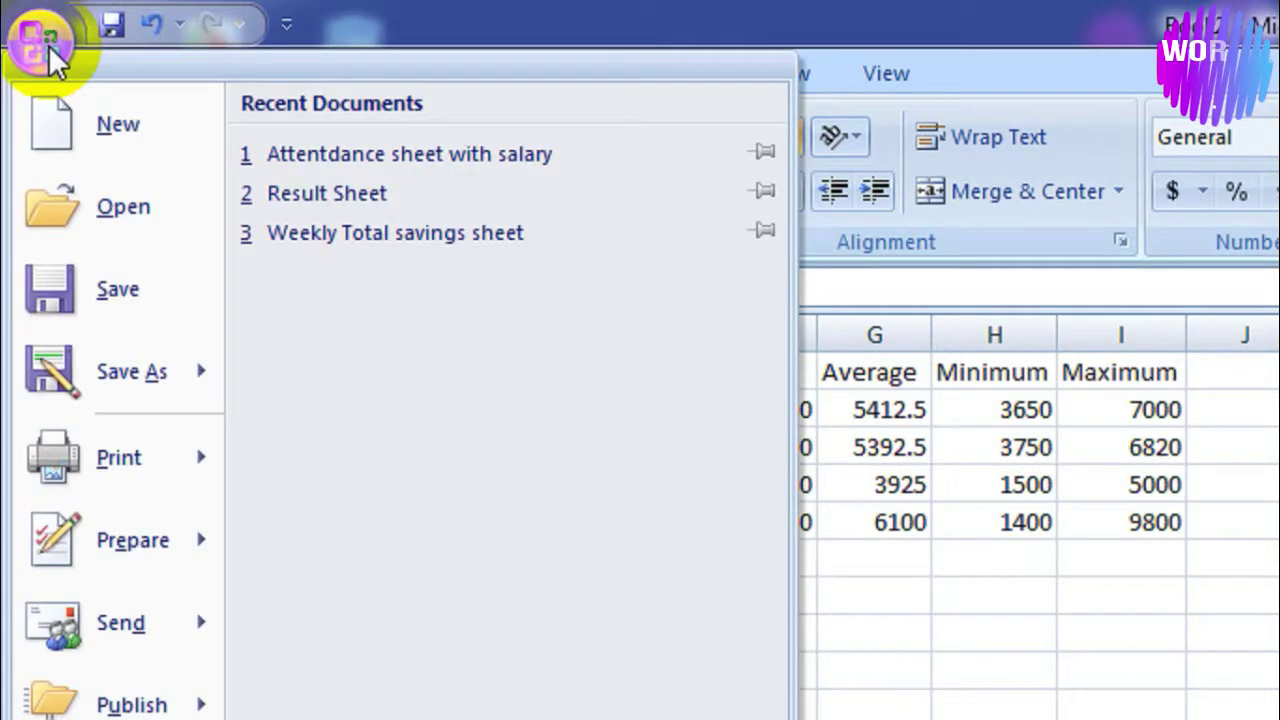
click(118, 285)
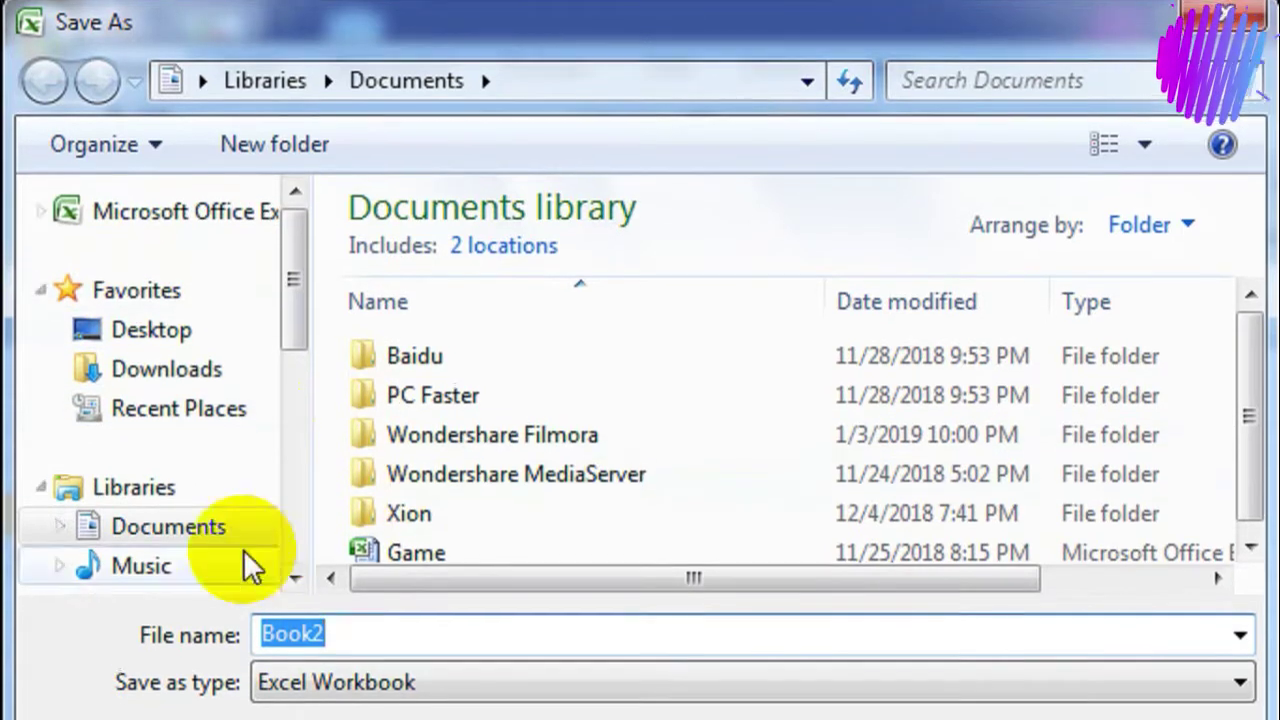
click(180, 365)
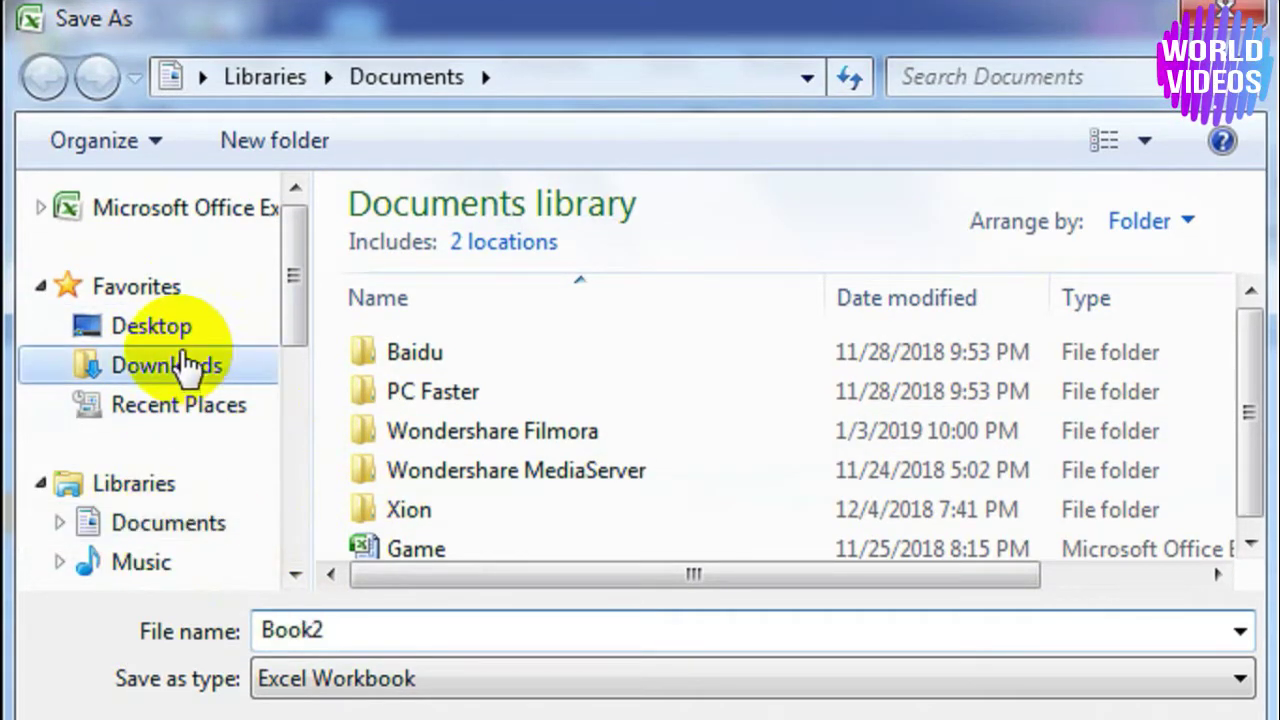
click(192, 525)
double_click(360, 625)
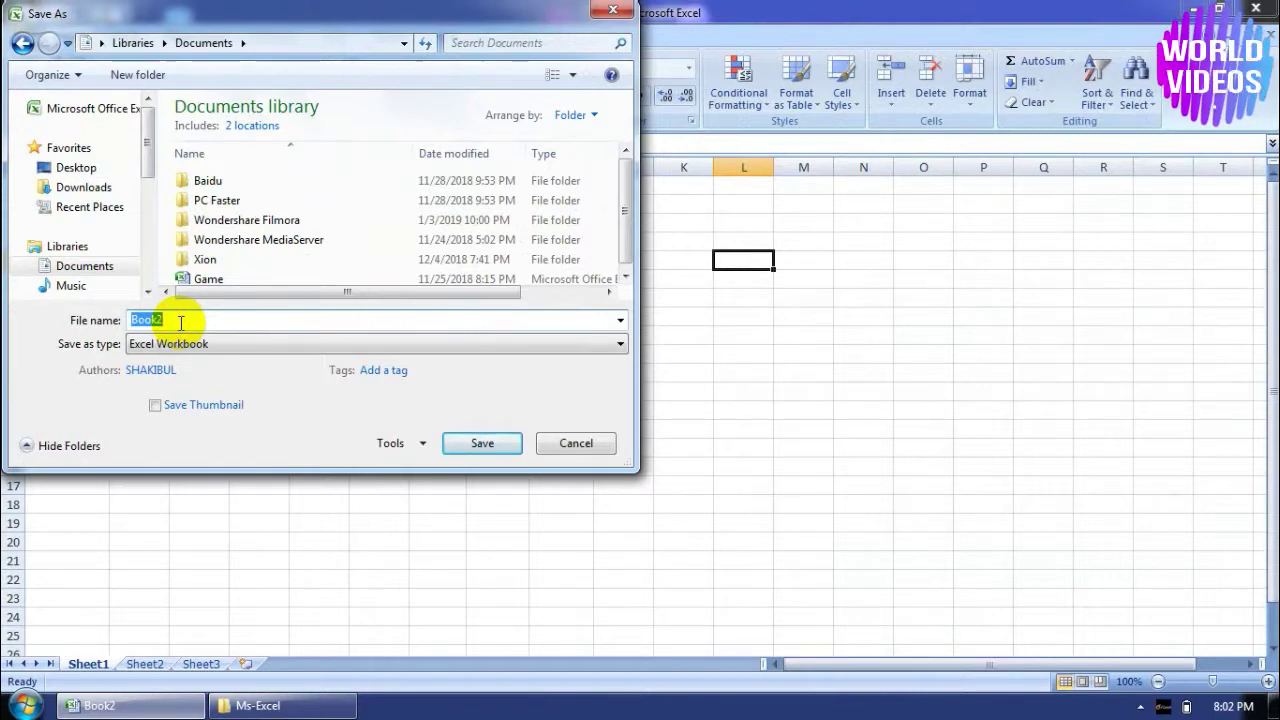
text(sa)
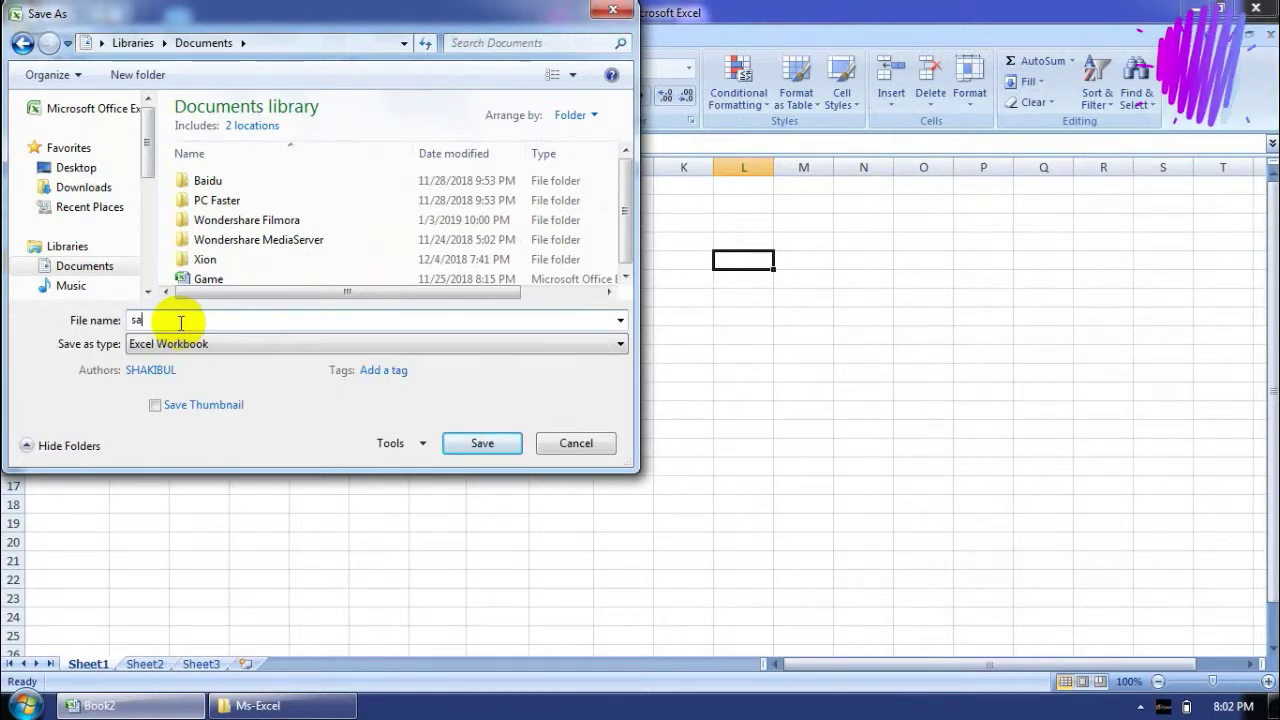
text(le sheet)
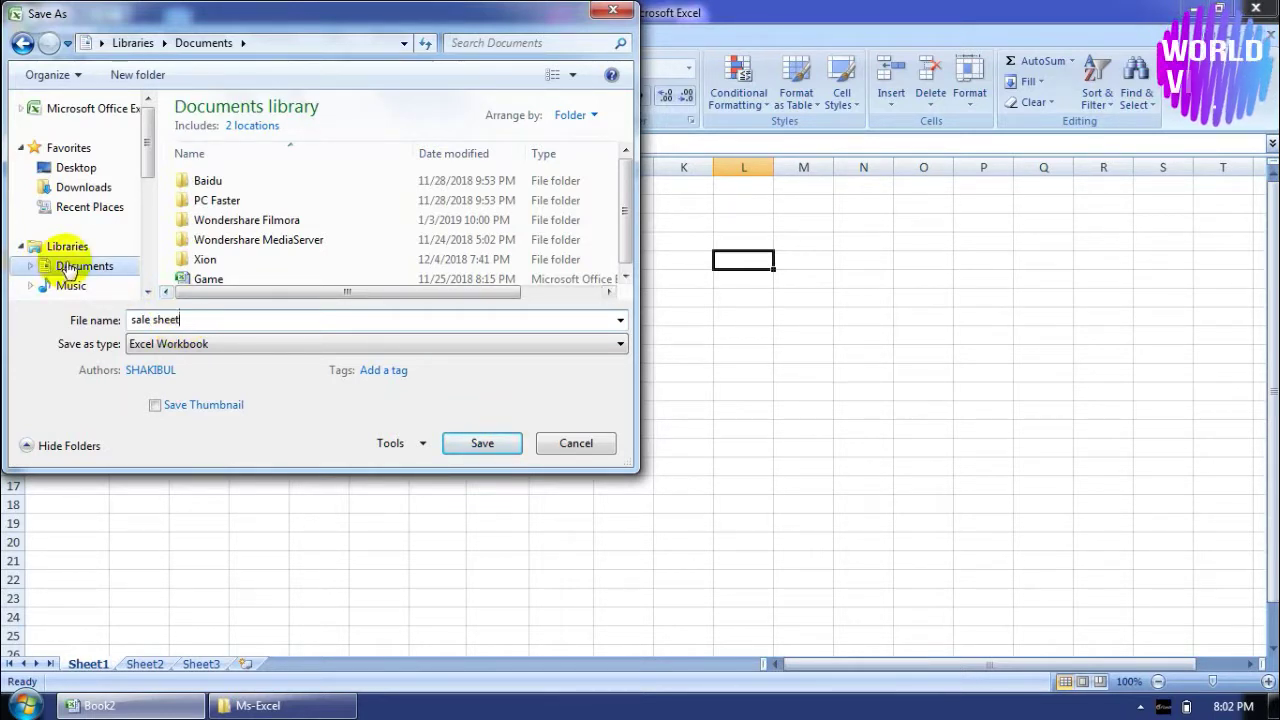
click(482, 443)
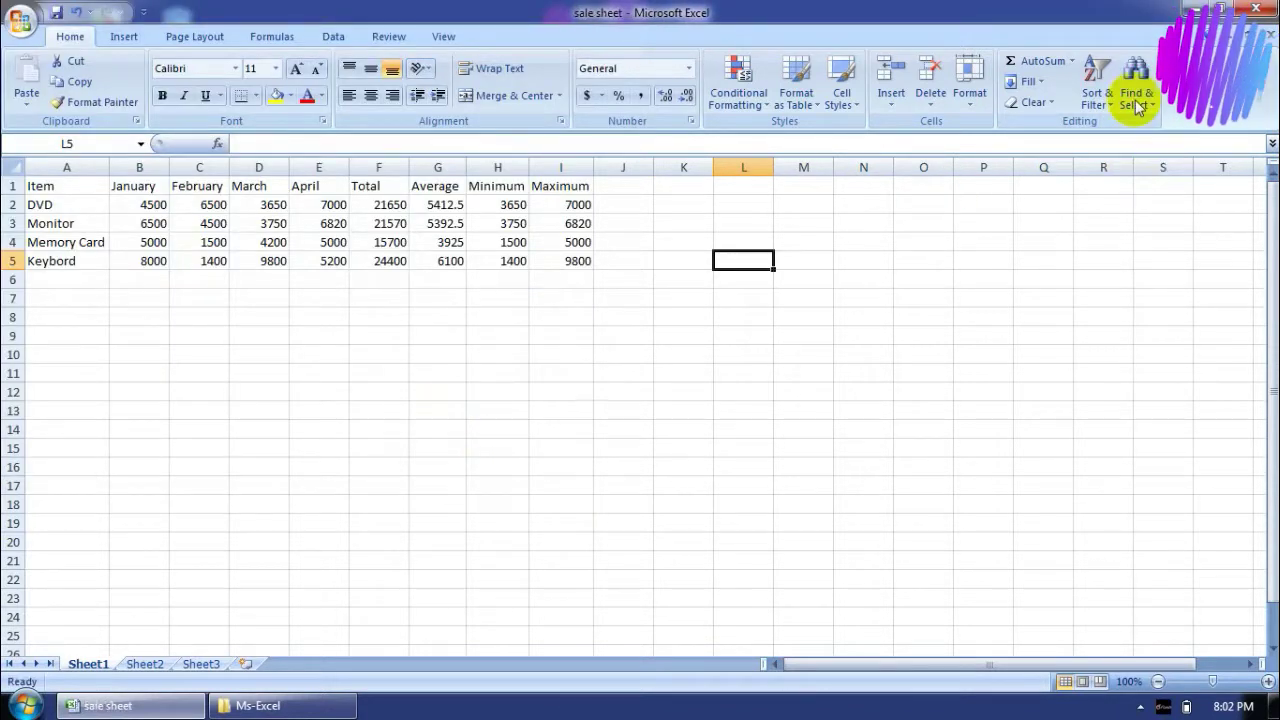
Step: Close the sale sheet workbook and exit Excel
click(22, 22)
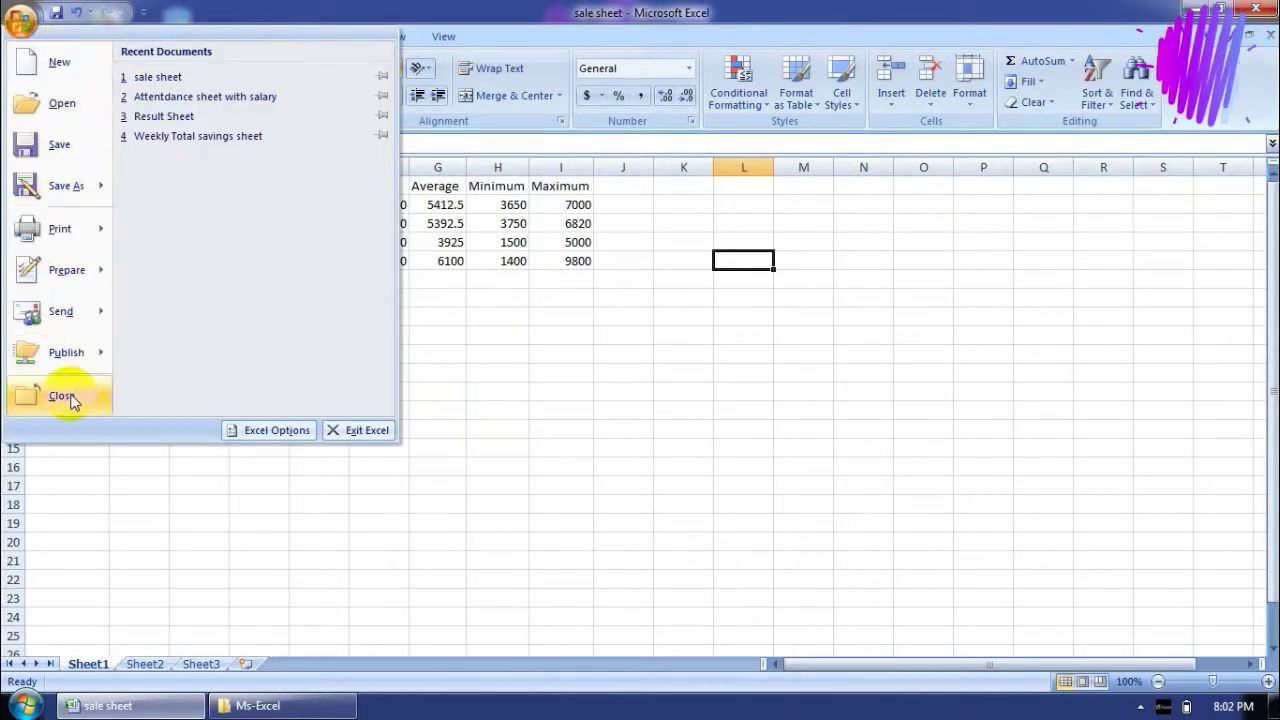
click(66, 397)
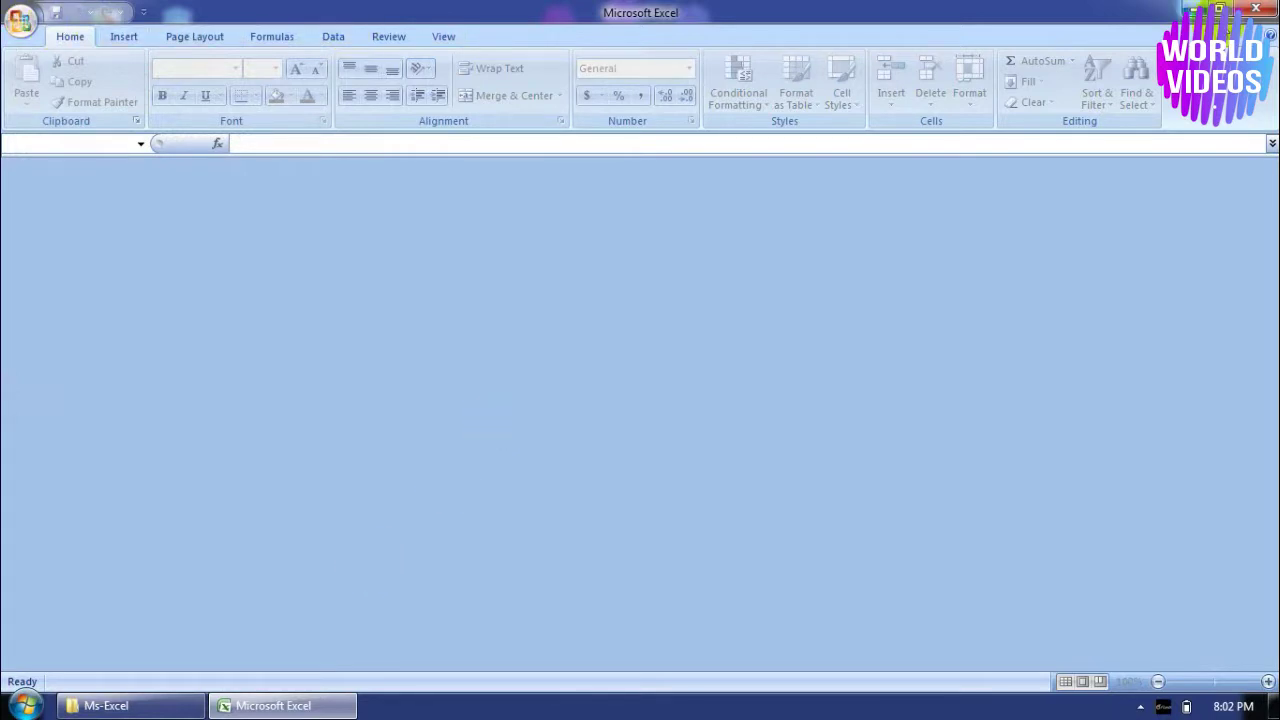
click(1256, 8)
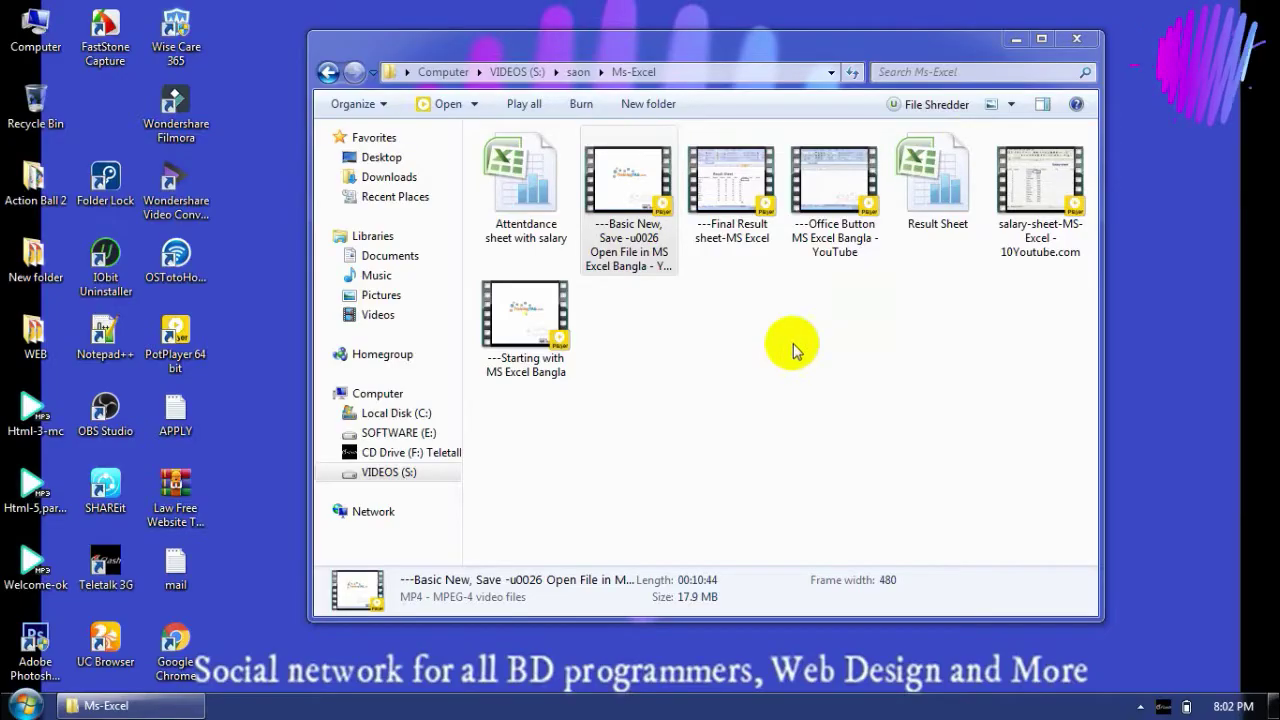
Step: Close the Ms-Excel folder and browse to the Documents library in a maximized Computer window
click(1075, 38)
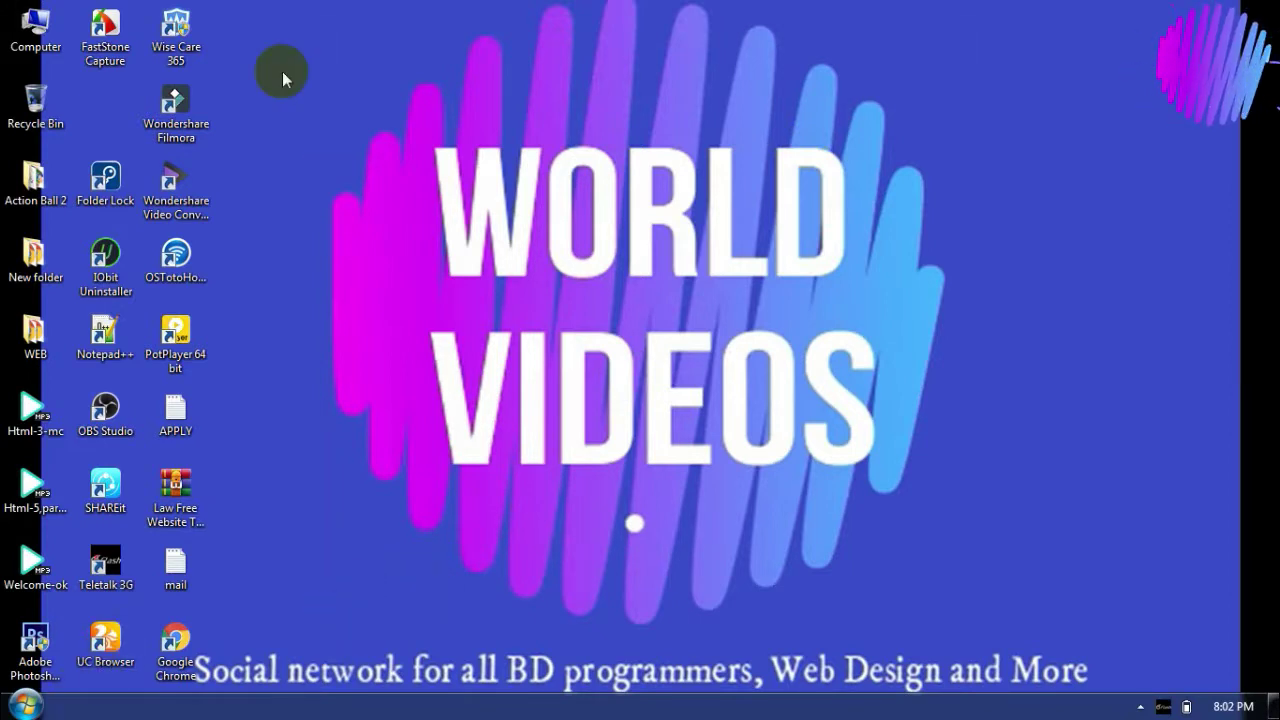
double_click(38, 48)
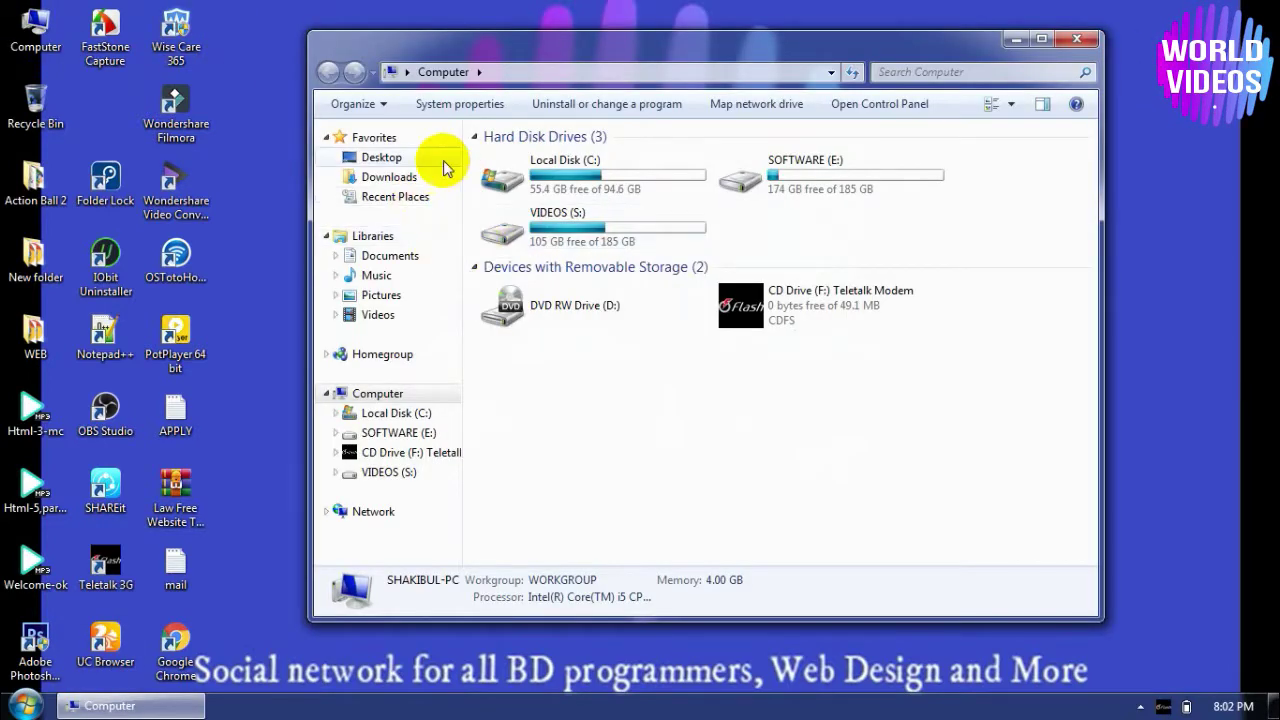
click(1041, 39)
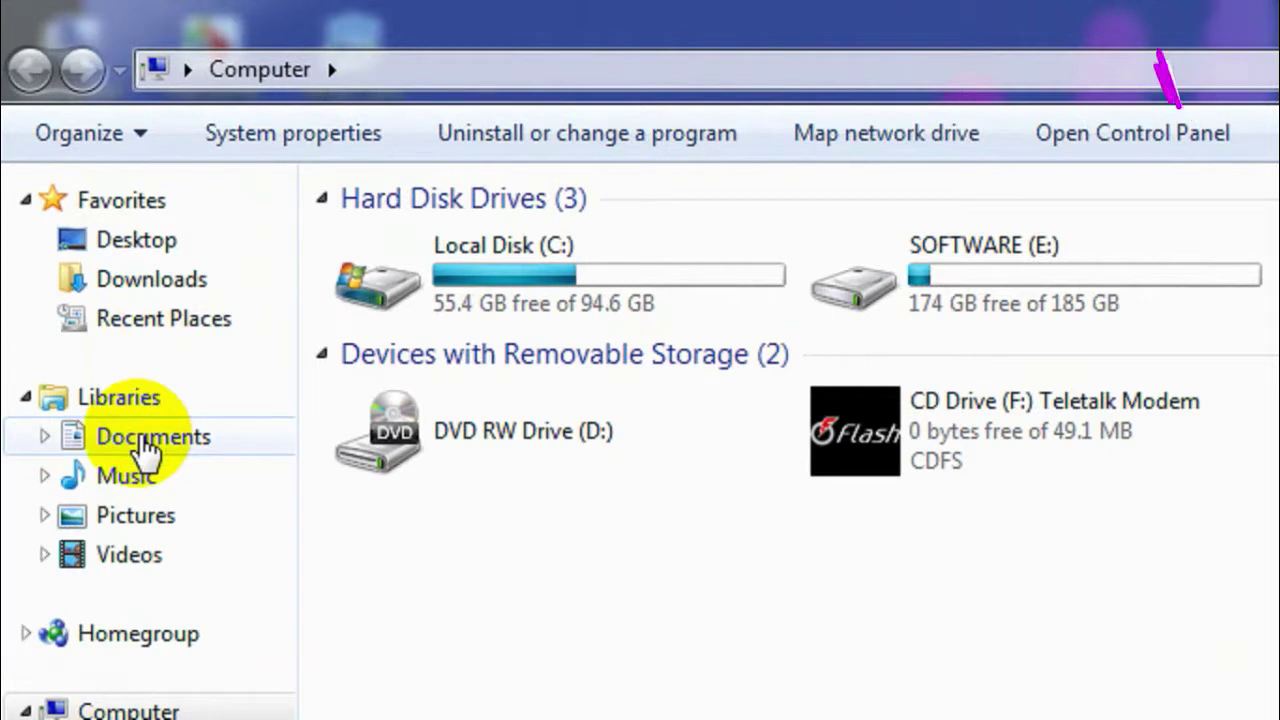
click(144, 438)
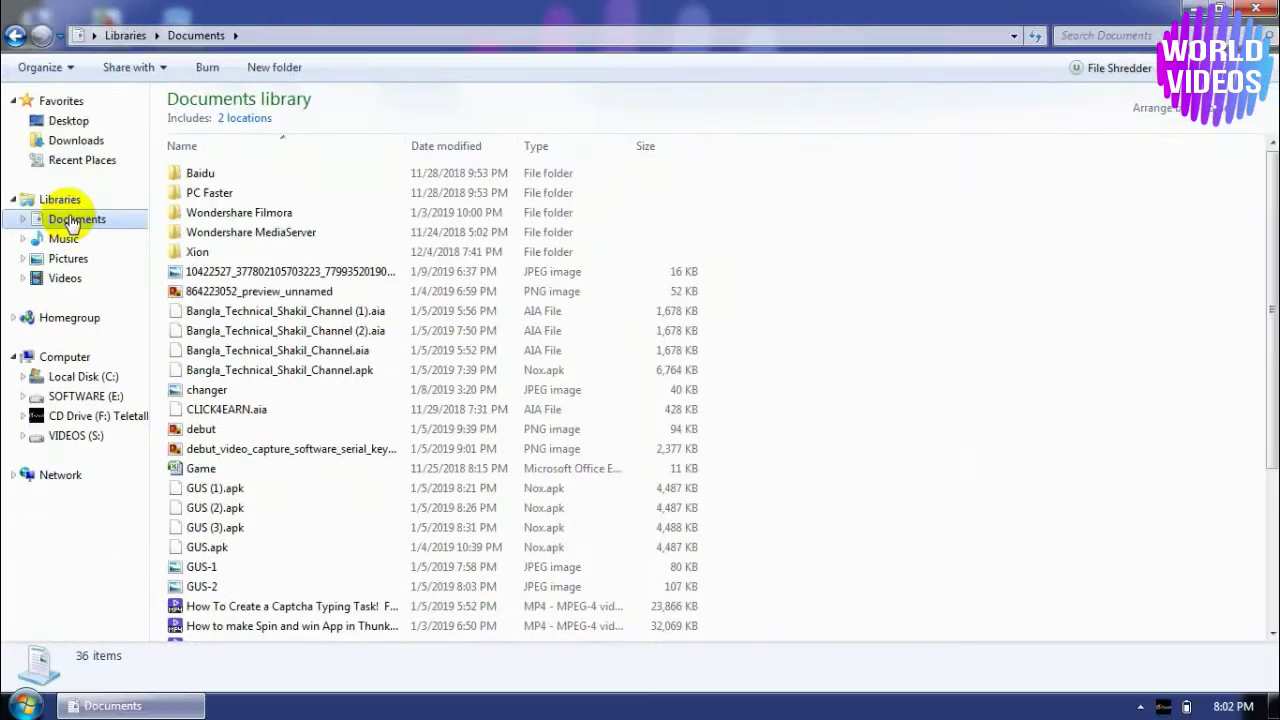
Step: Locate the sale sheet workbook in the Documents list and reopen it
click(285, 395)
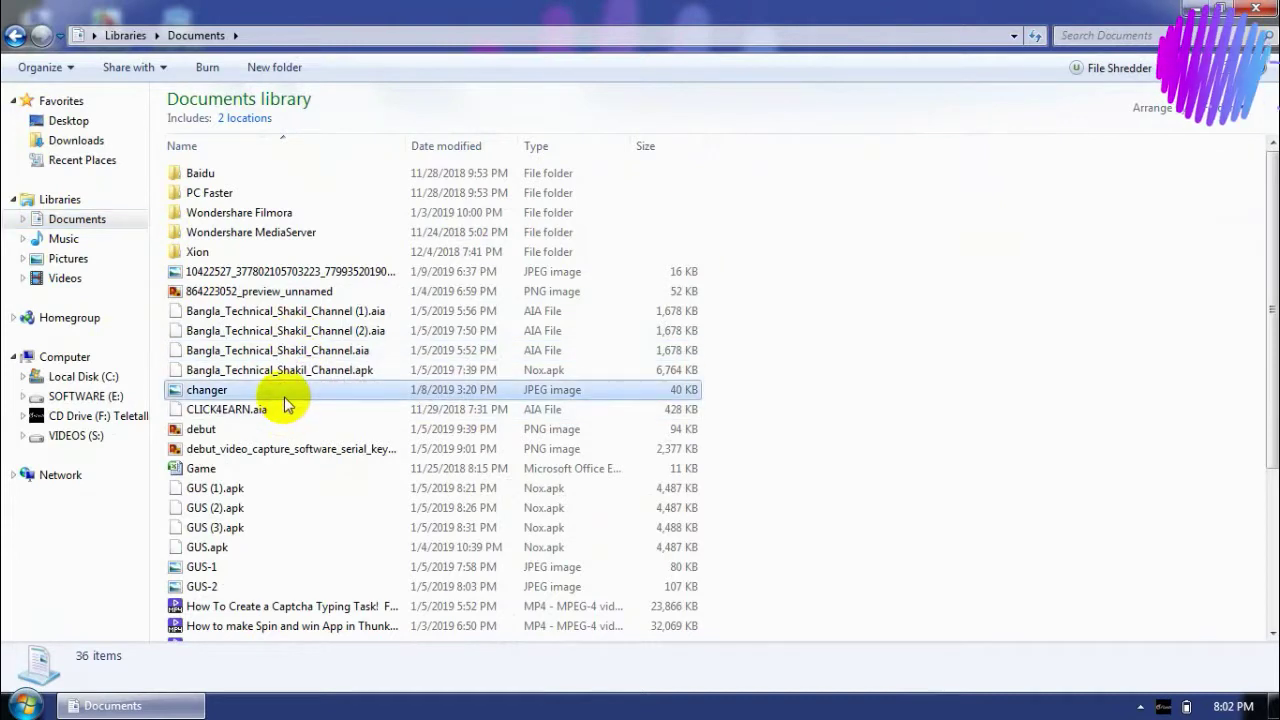
scroll(285, 397, down, 1)
scroll(285, 397, down, 1)
scroll(285, 397, down, 2)
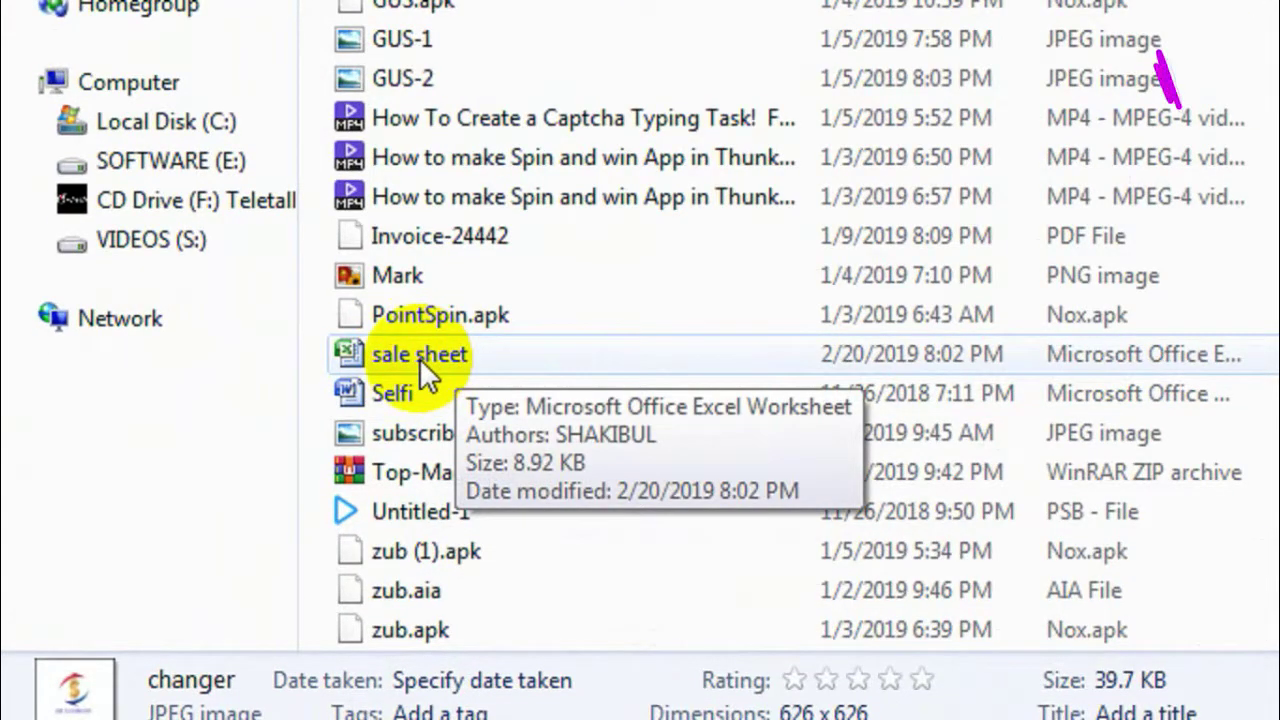
double_click(419, 358)
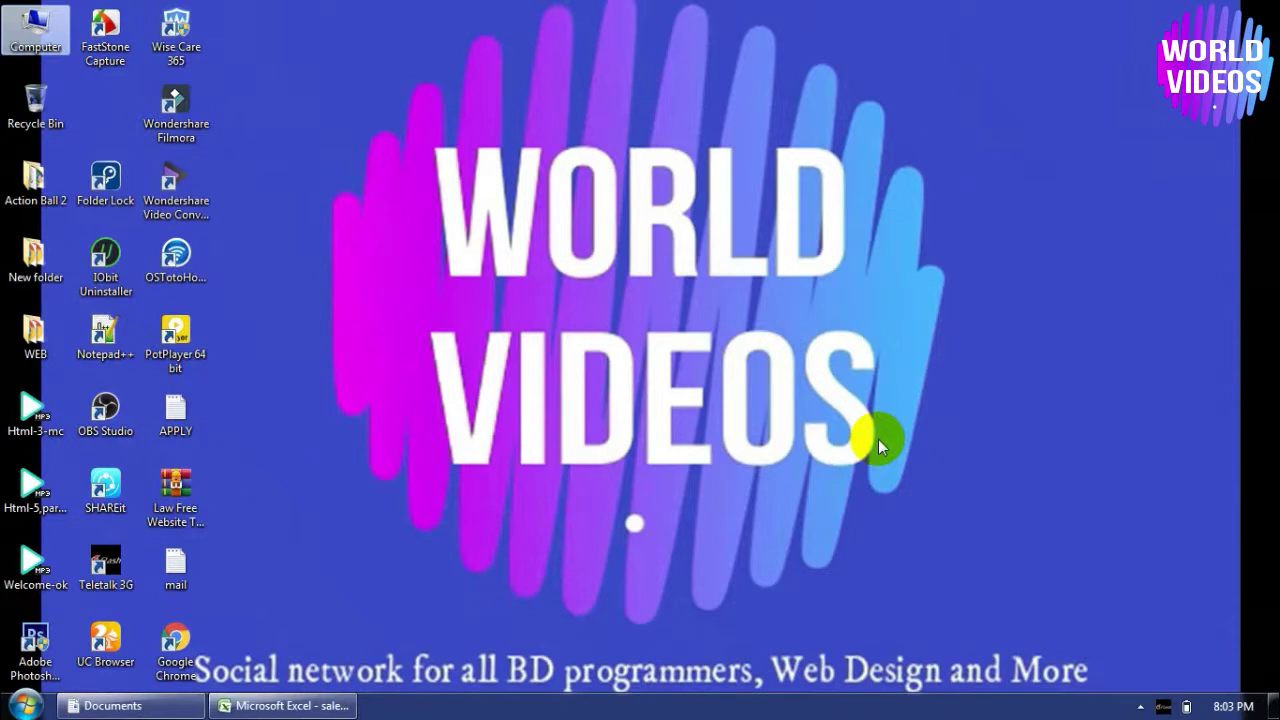
click(832, 431)
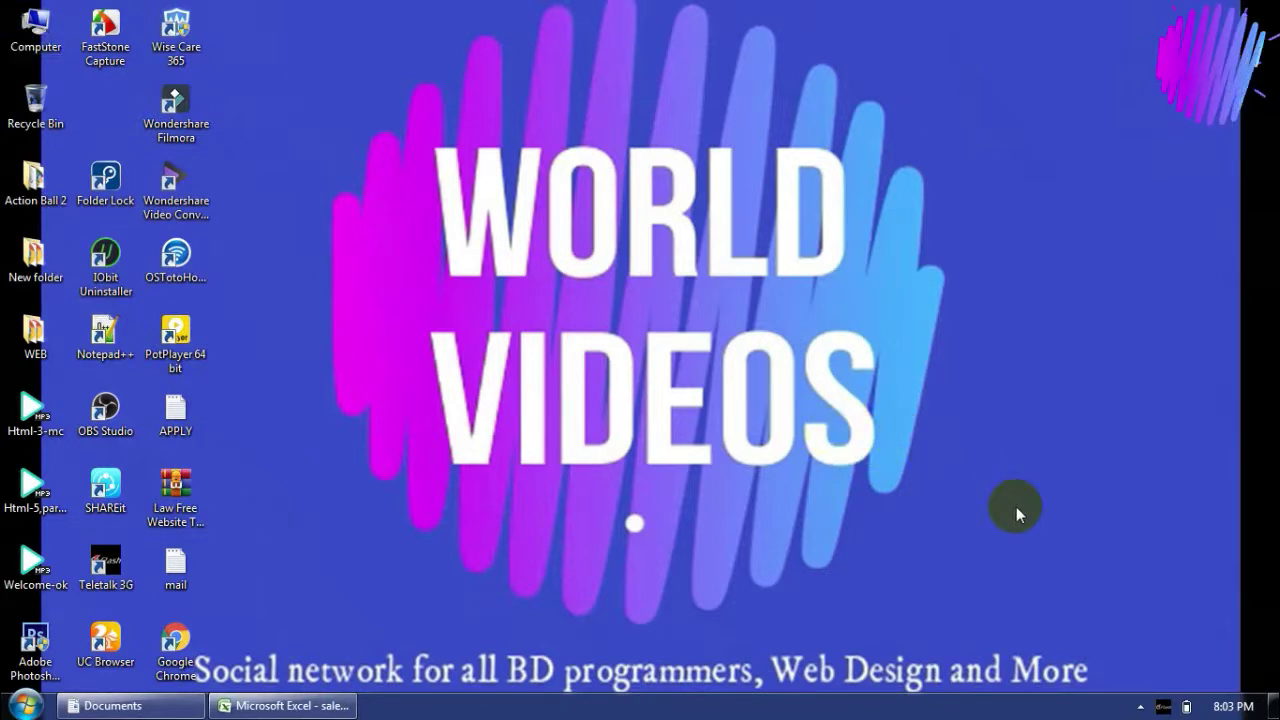